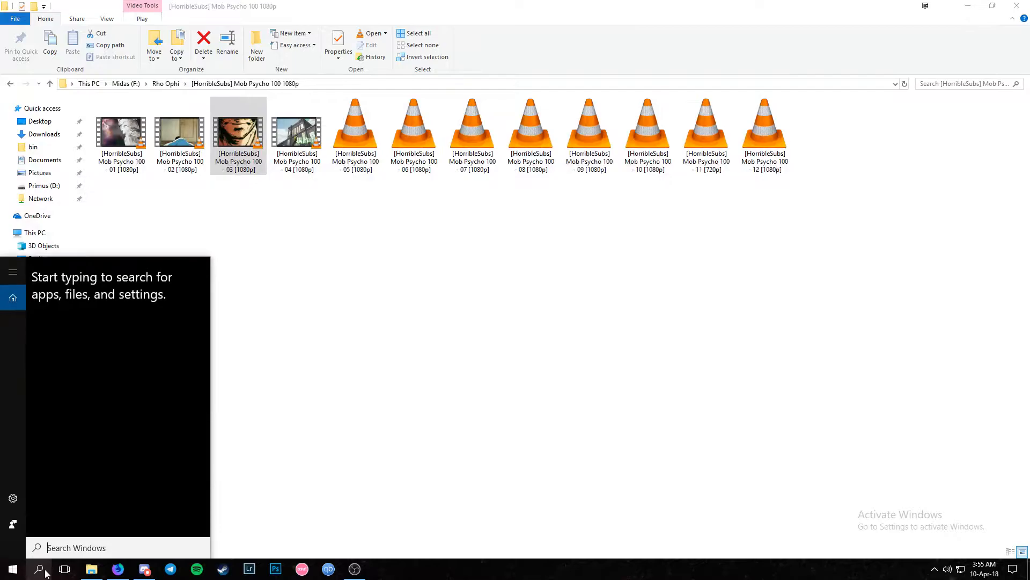
# - Launch Blender, dismiss the splash screen and maximize the program window
pyautogui.press('Return')
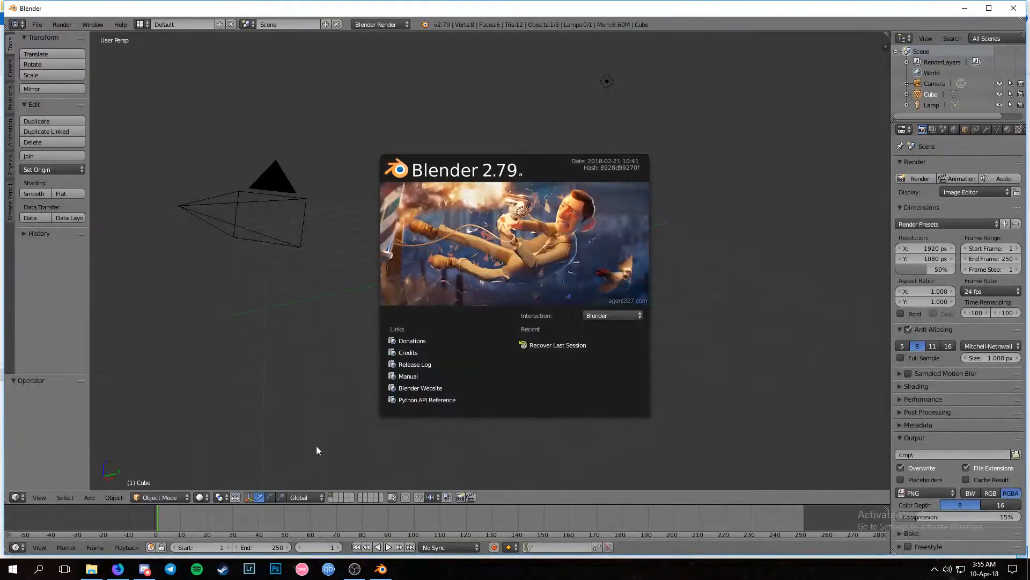
pyautogui.click(387, 183)
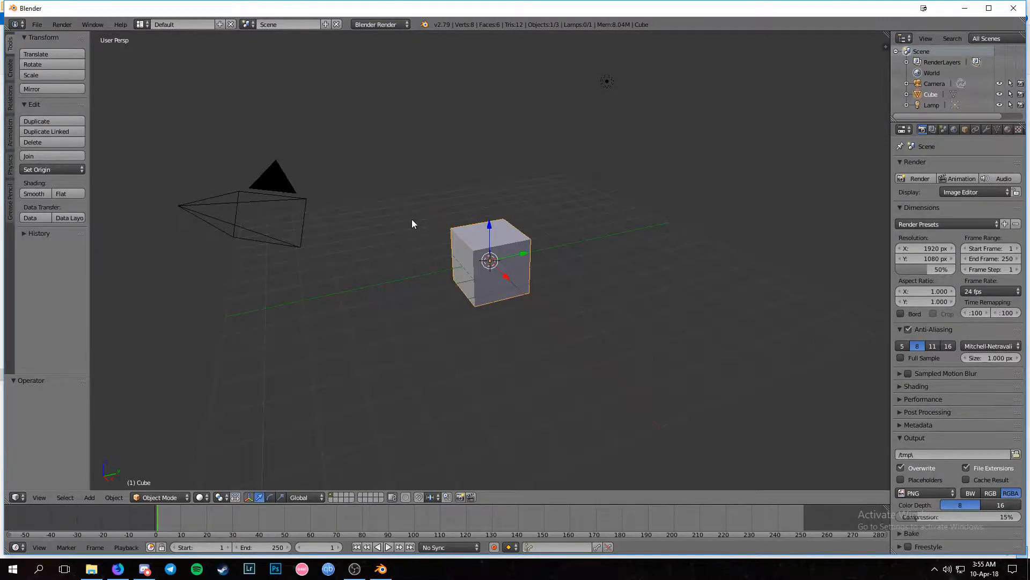
pyautogui.moveTo(531, 13)
pyautogui.mouseDown()
pyautogui.moveTo(528, 27)
pyautogui.moveTo(530, 2)
pyautogui.mouseUp()
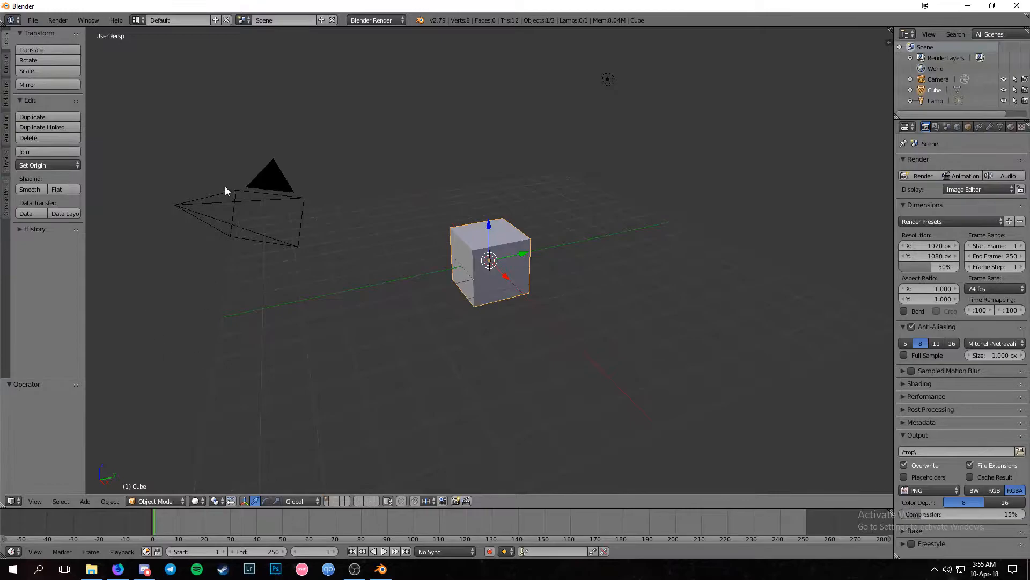
# - Switch the screen layout from Default to Motion Tracking
pyautogui.click(137, 21)
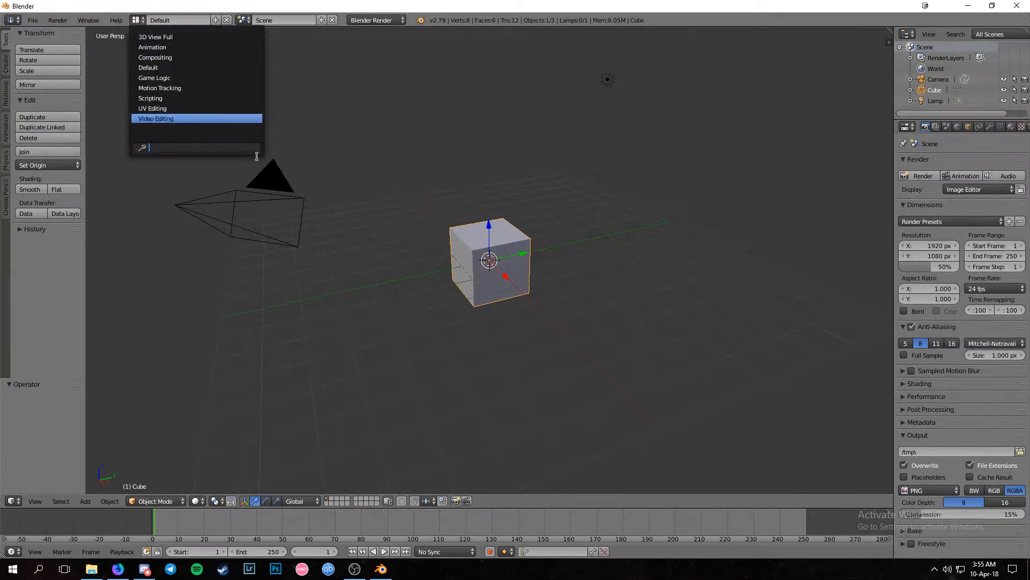
pyautogui.click(520, 288)
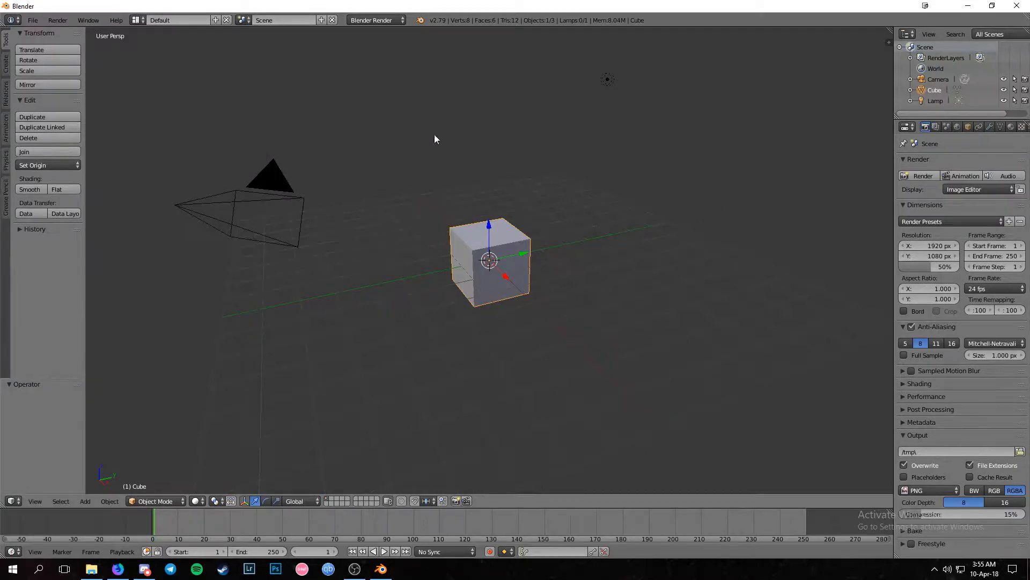
pyautogui.click(137, 20)
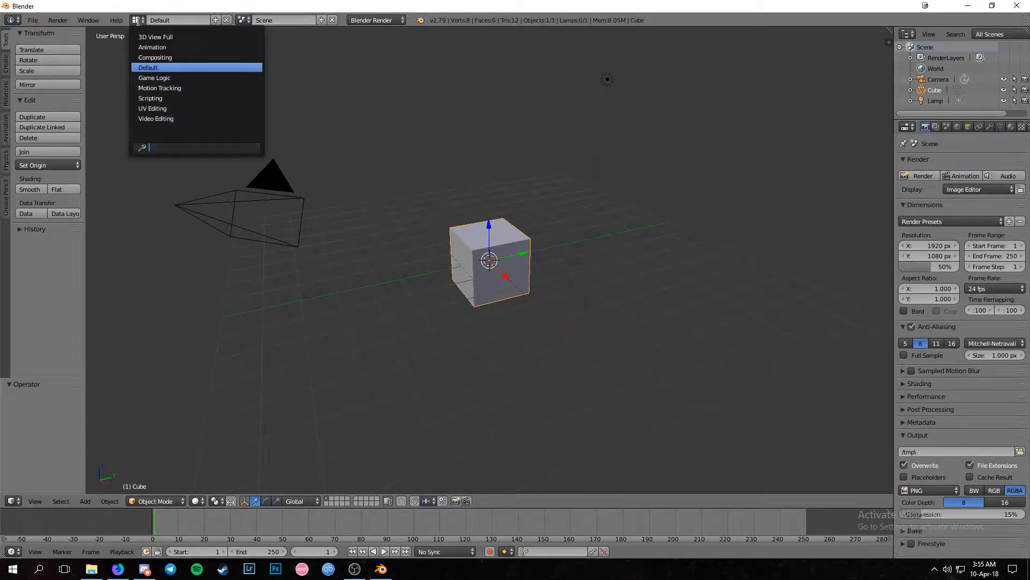
pyautogui.click(186, 87)
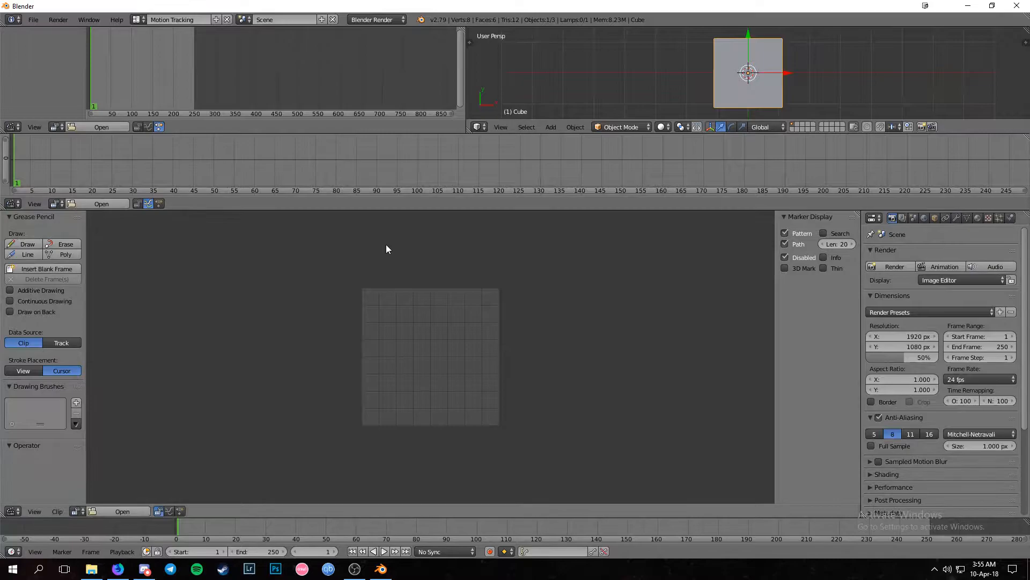
pyautogui.click(137, 21)
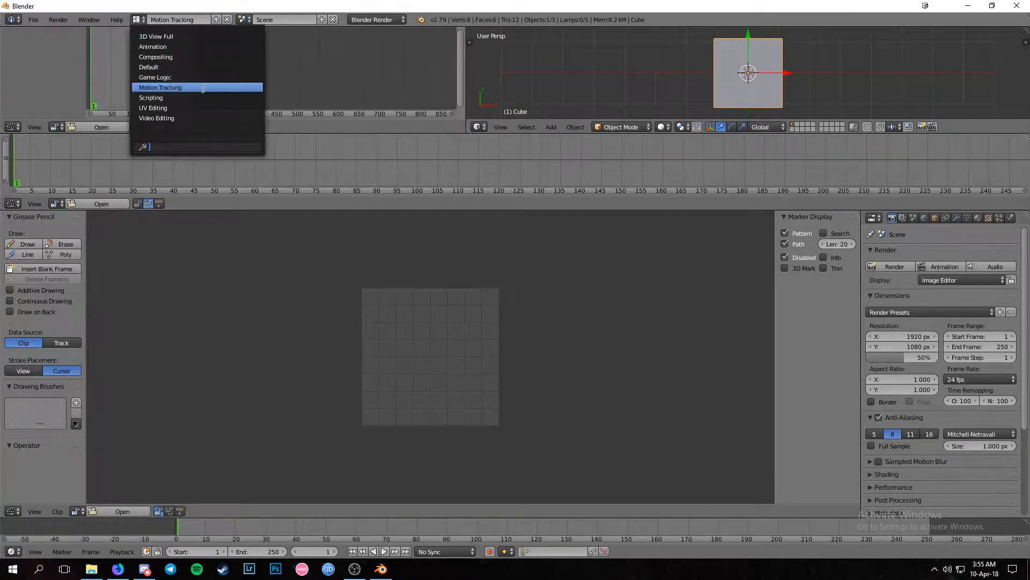
pyautogui.click(180, 84)
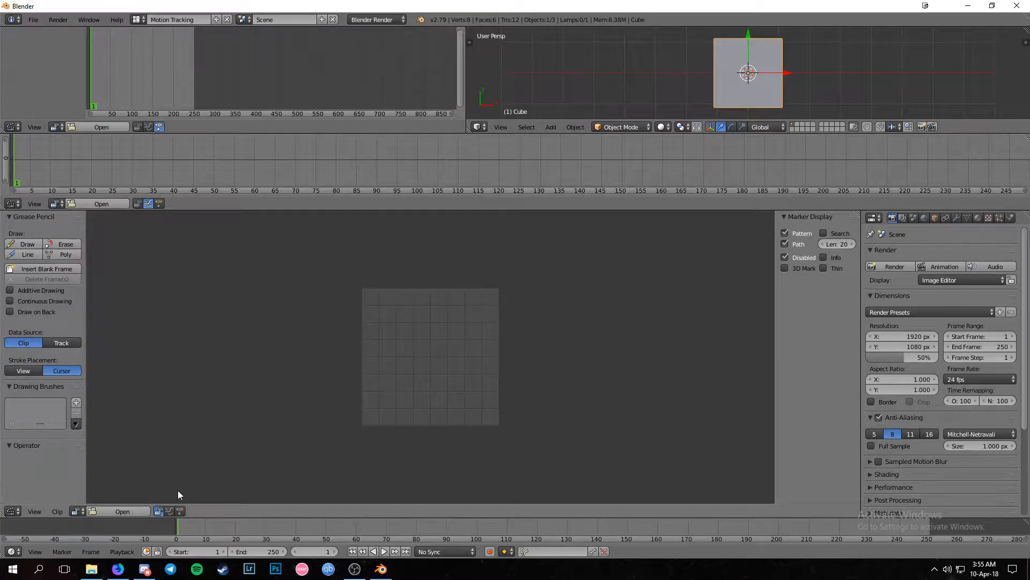
# - Open the movie clip 0001-0039.mkv from the Midas (F:) drive in the clip editor
pyautogui.click(115, 508)
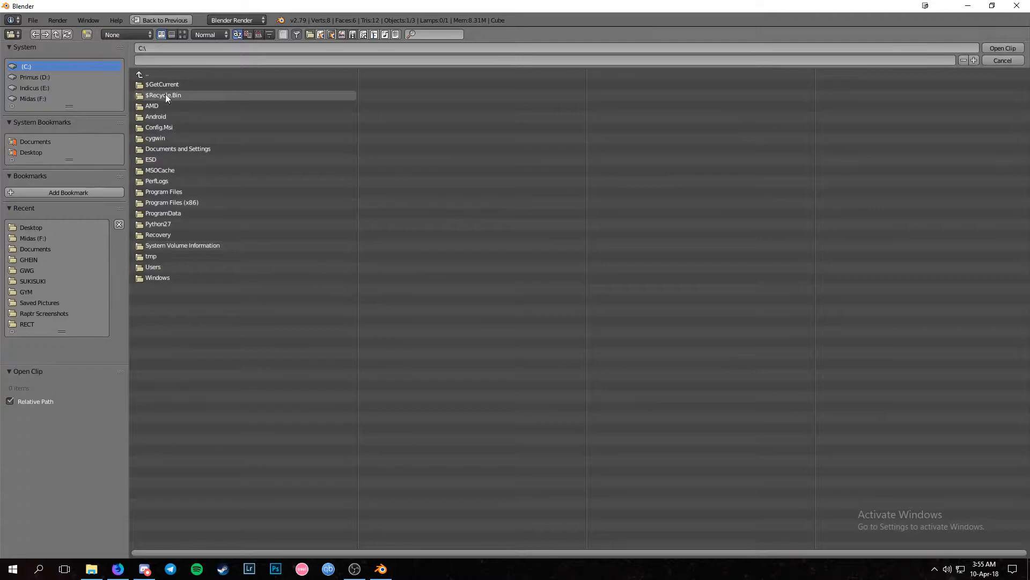
pyautogui.click(47, 98)
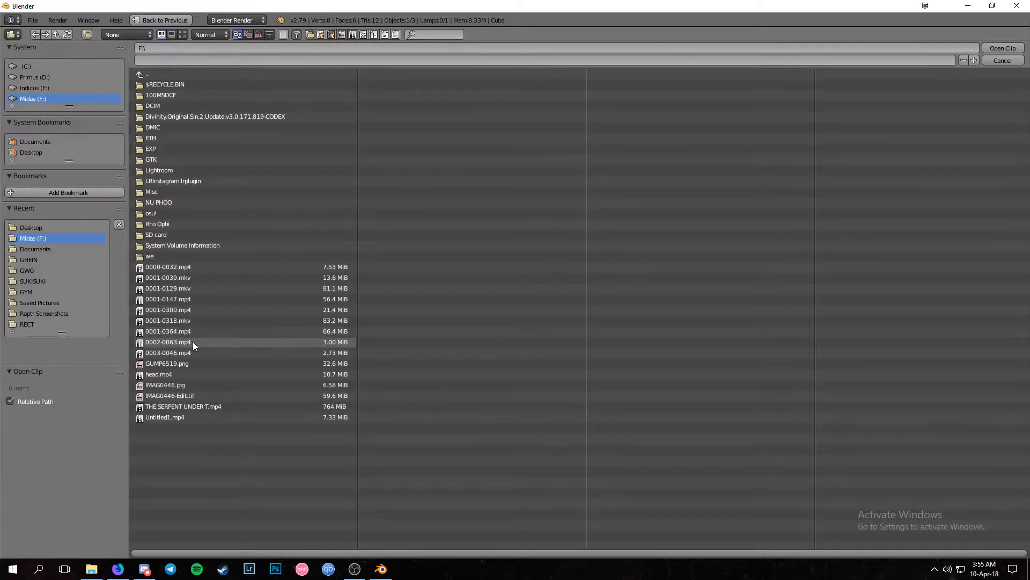
pyautogui.click(188, 279)
pyautogui.press('Return')
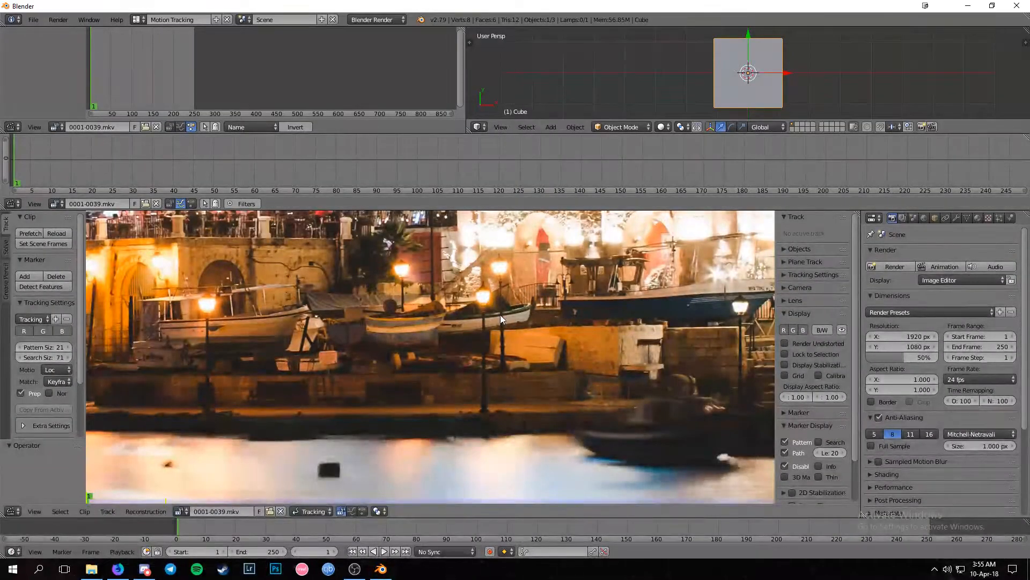
pyautogui.scroll(3, 492, 350)
pyautogui.scroll(-9, 492, 350)
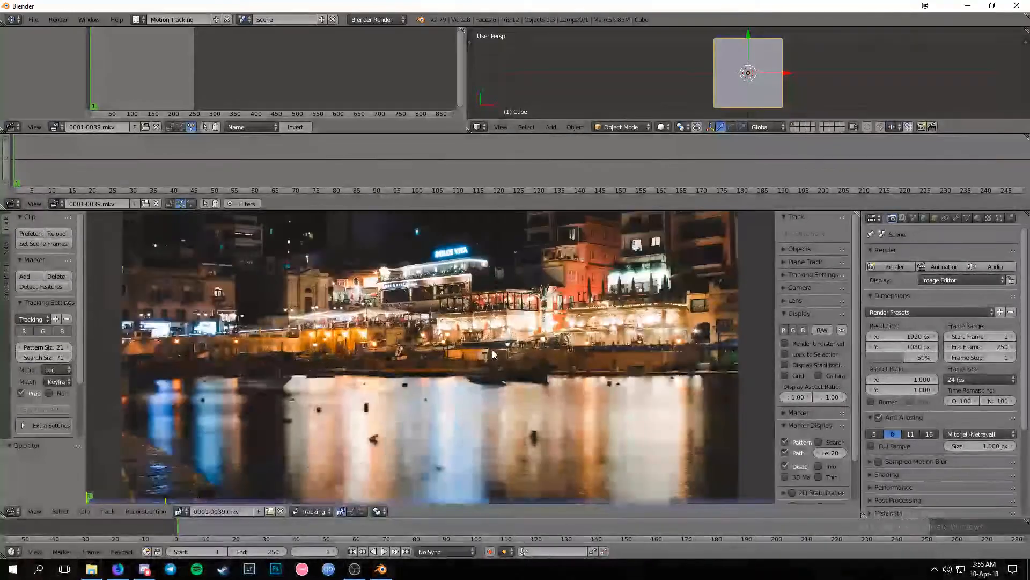
pyautogui.scroll(-1, 493, 353)
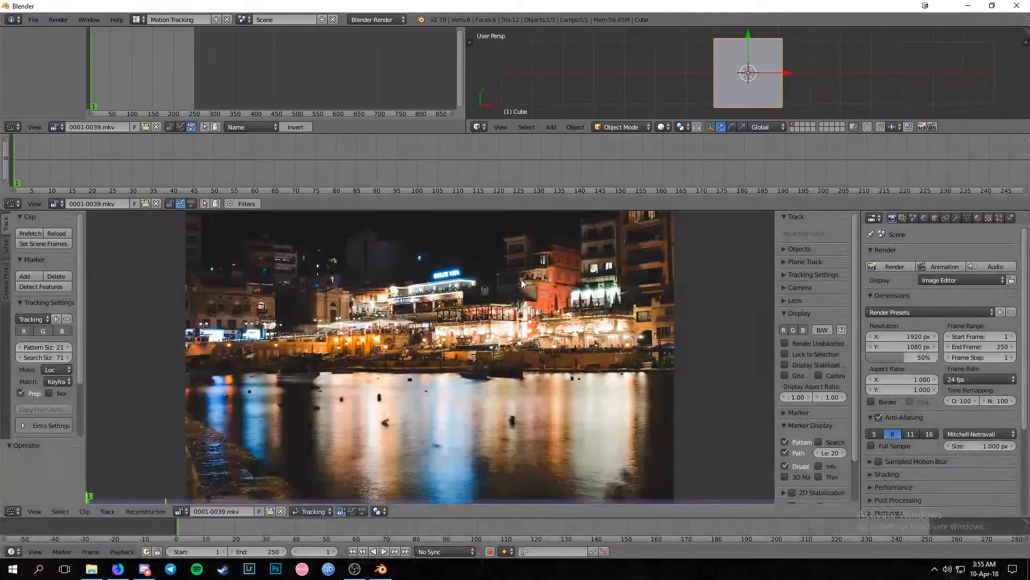
pyautogui.scroll(1, 419, 312)
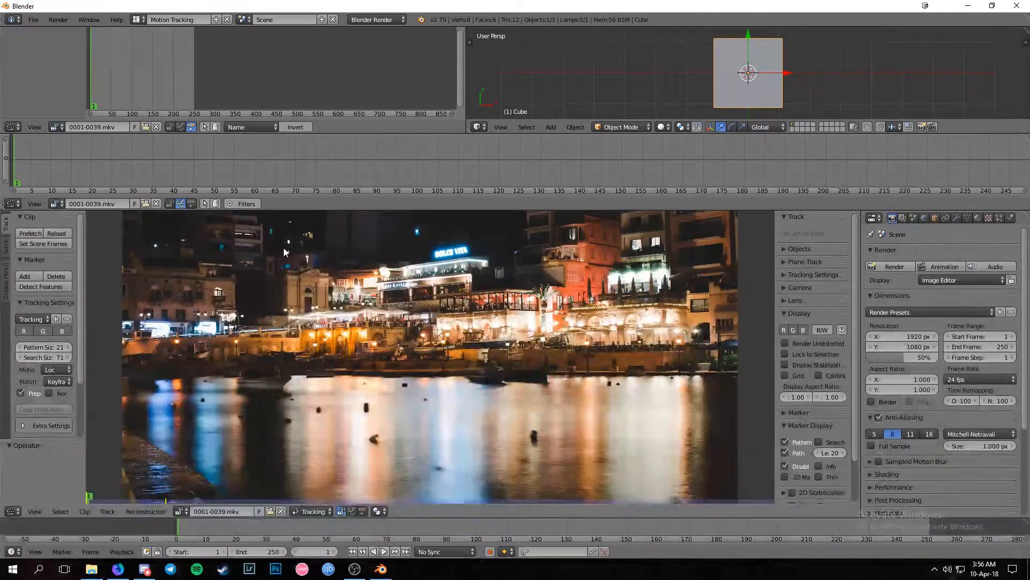
pyautogui.scroll(-2, 423, 368)
pyautogui.scroll(1, 423, 369)
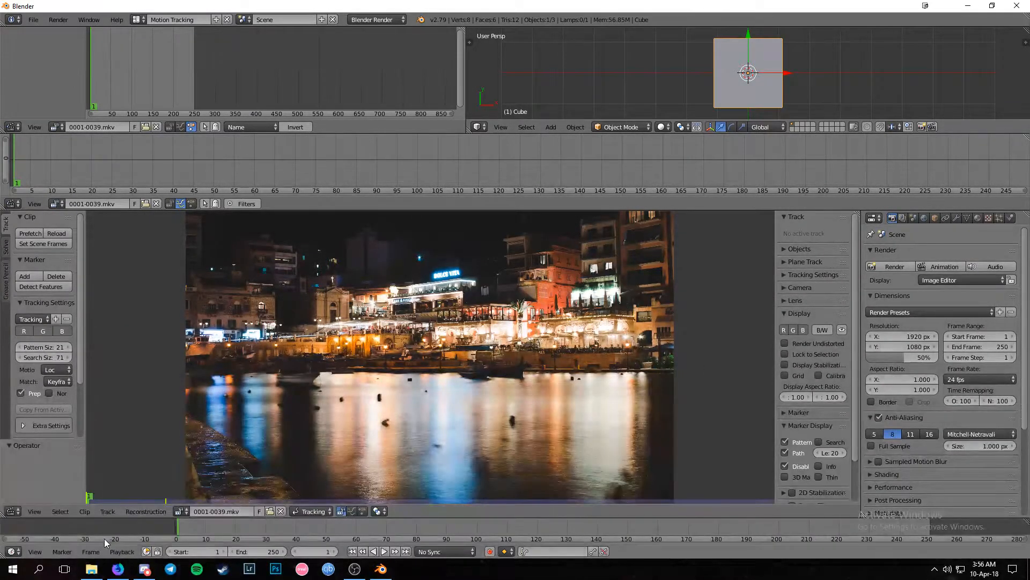
# - Check the frame width, frame height and frame rate of 0001-0039 on the Midas (F:) drive in File Explorer
pyautogui.click(89, 572)
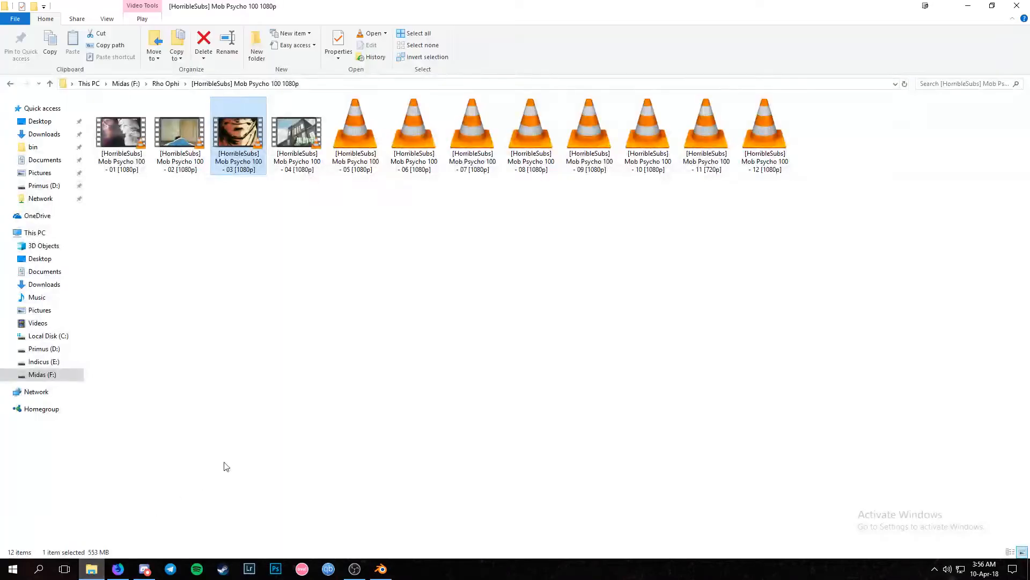
pyautogui.click(31, 376)
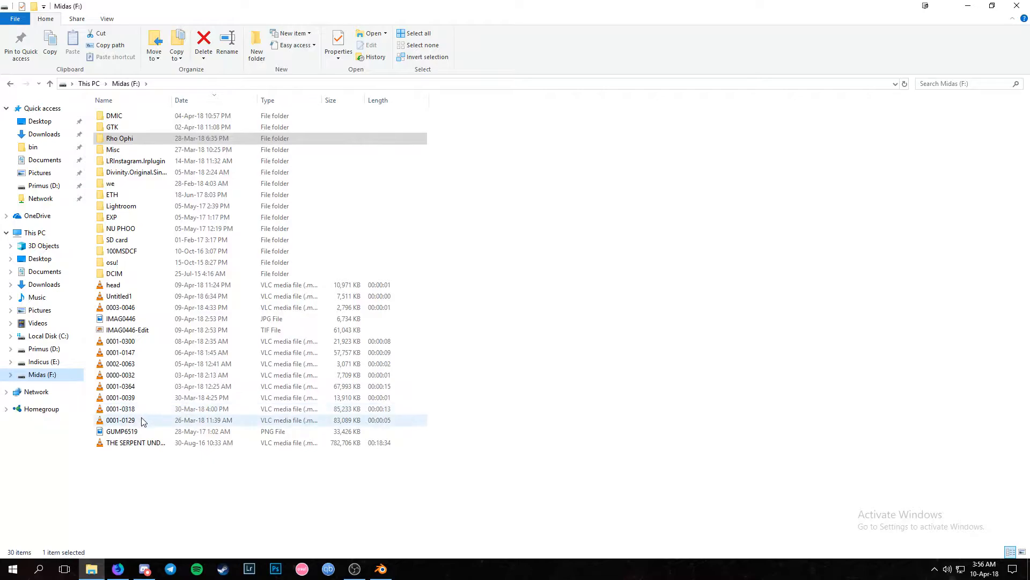
pyautogui.rightClick(143, 401)
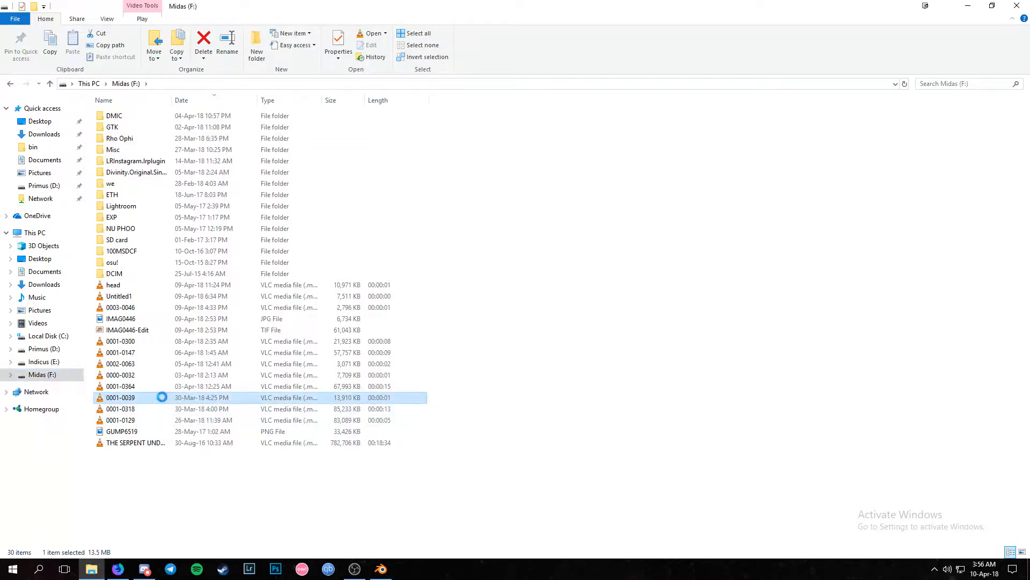
pyautogui.click(217, 387)
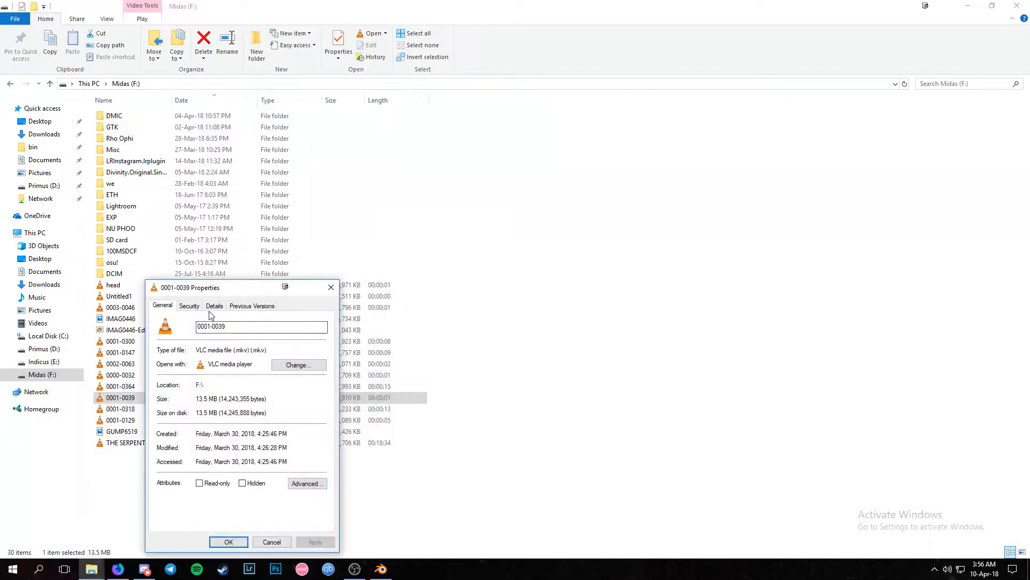
pyautogui.click(214, 306)
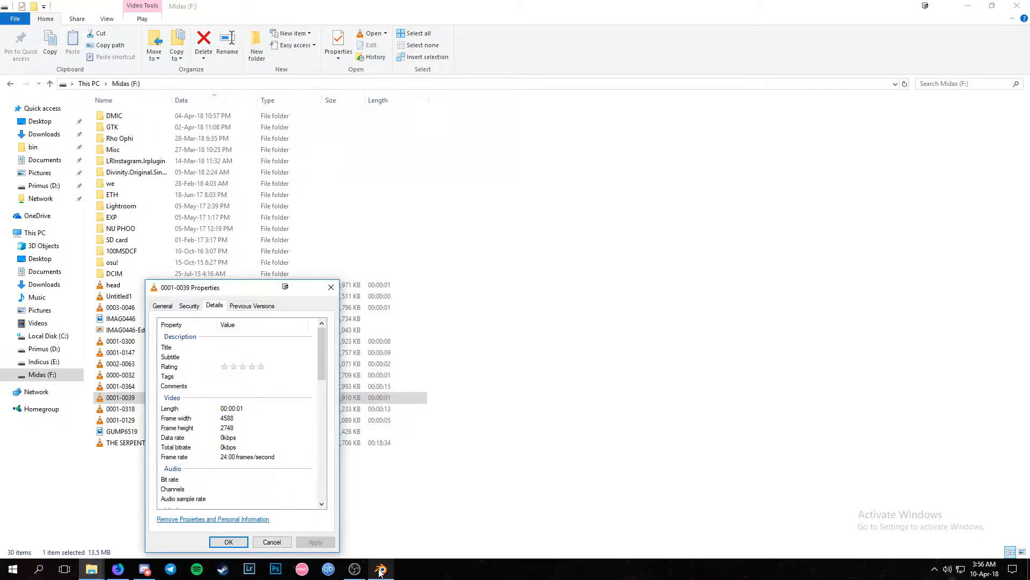
# - Return to Blender and set the render resolution to 4588 px by 2788 px
pyautogui.moveTo(381, 575)
pyautogui.click(382, 527)
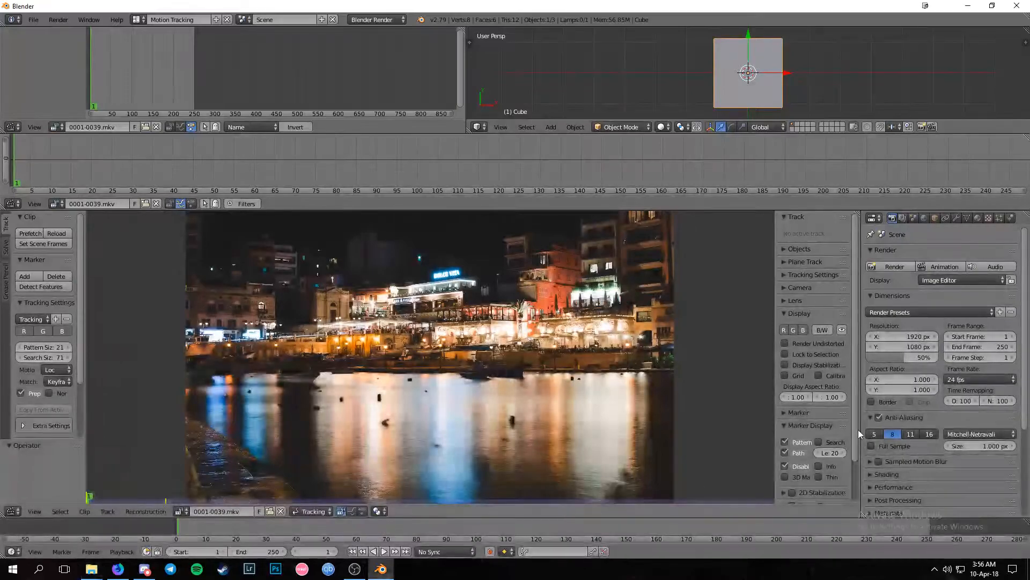
pyautogui.write('4')
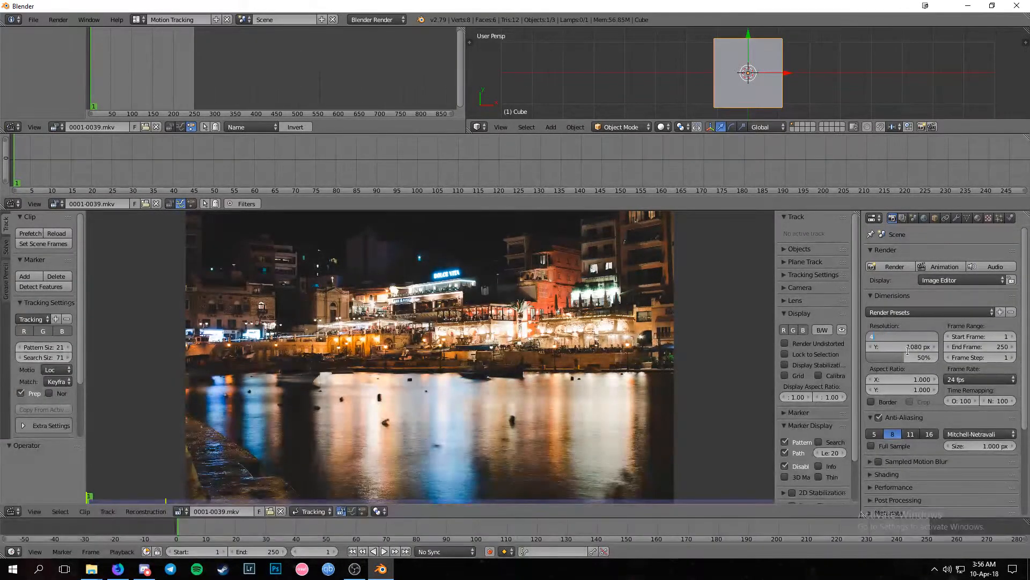
pyautogui.write('588')
pyautogui.press('Return')
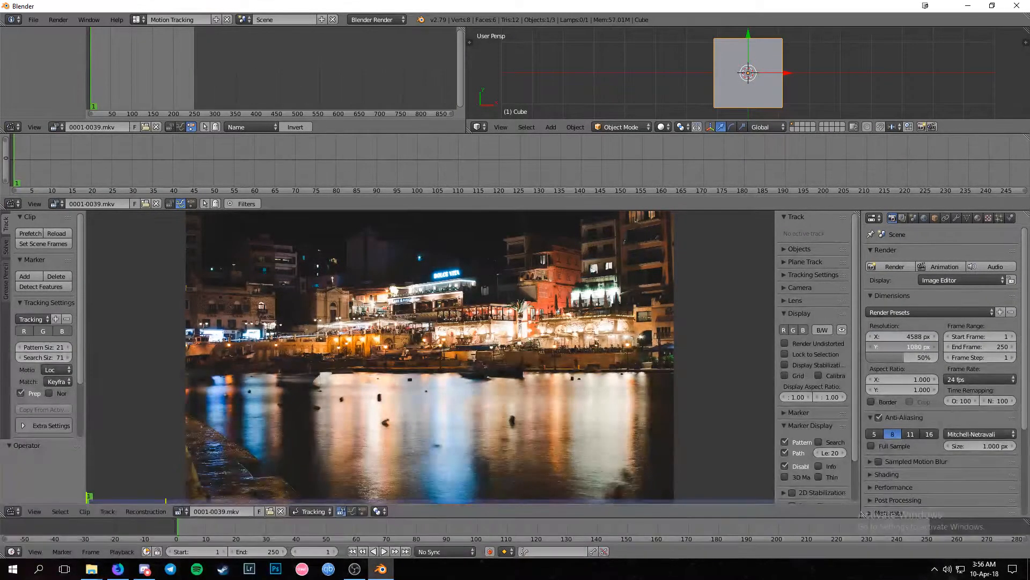
pyautogui.click(921, 346)
pyautogui.write('2788')
pyautogui.press('Return')
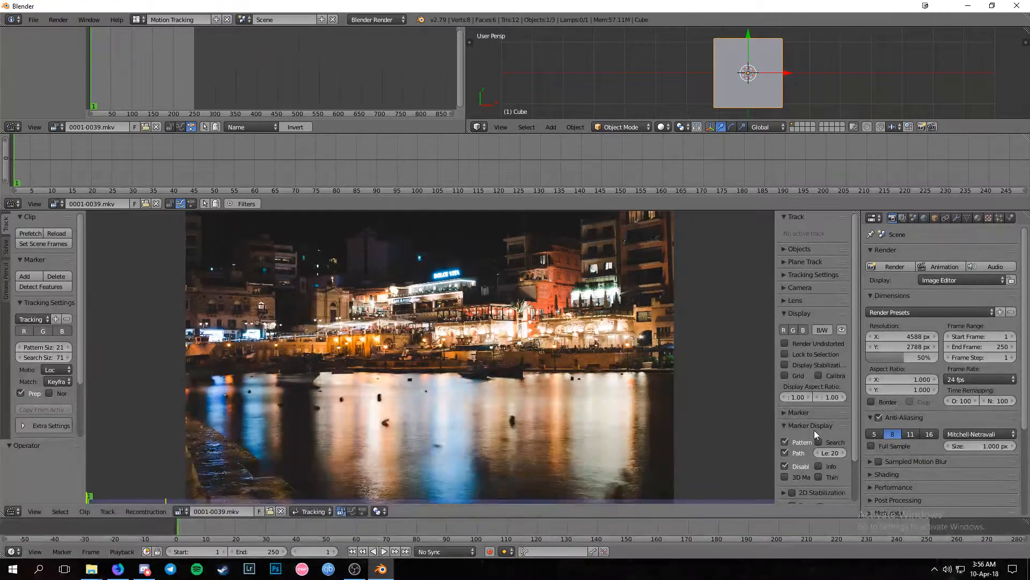
# - Set the scene's end frame to 37 and play back the clip over that range
pyautogui.moveTo(989, 347); pyautogui.dragTo(821, 346)
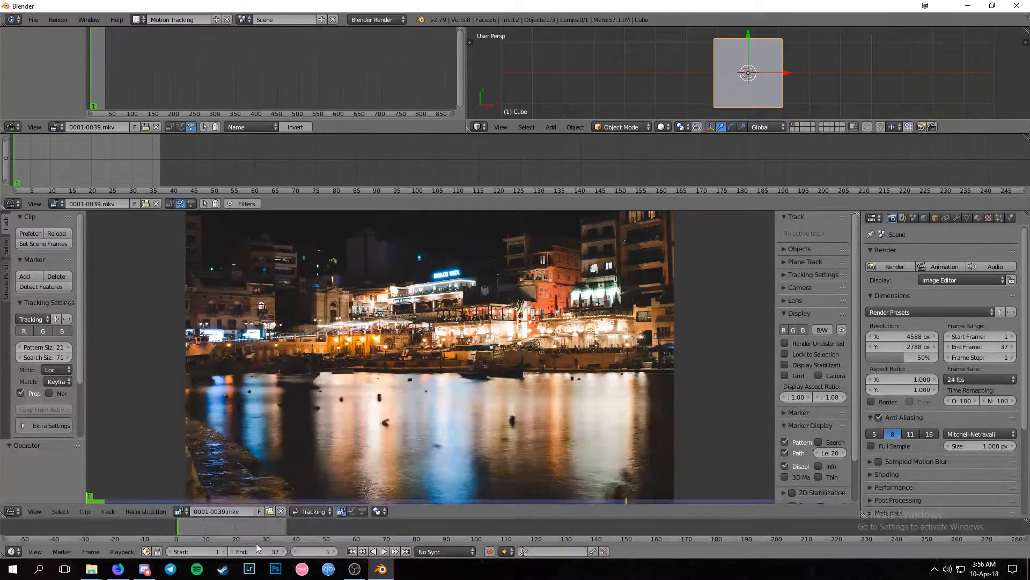
pyautogui.hotkey('alt', 'a')
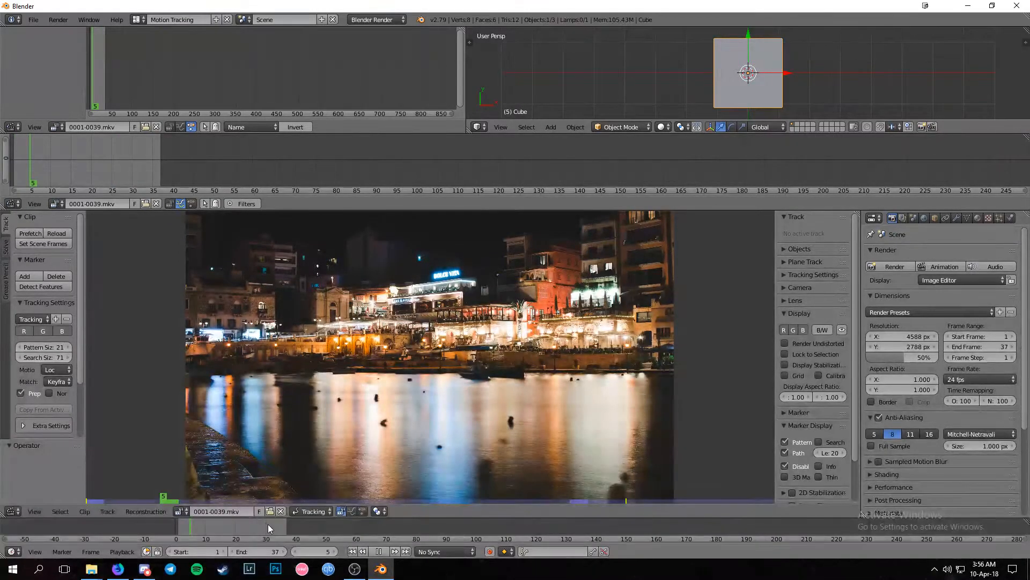
pyautogui.hotkey('alt', 'a')
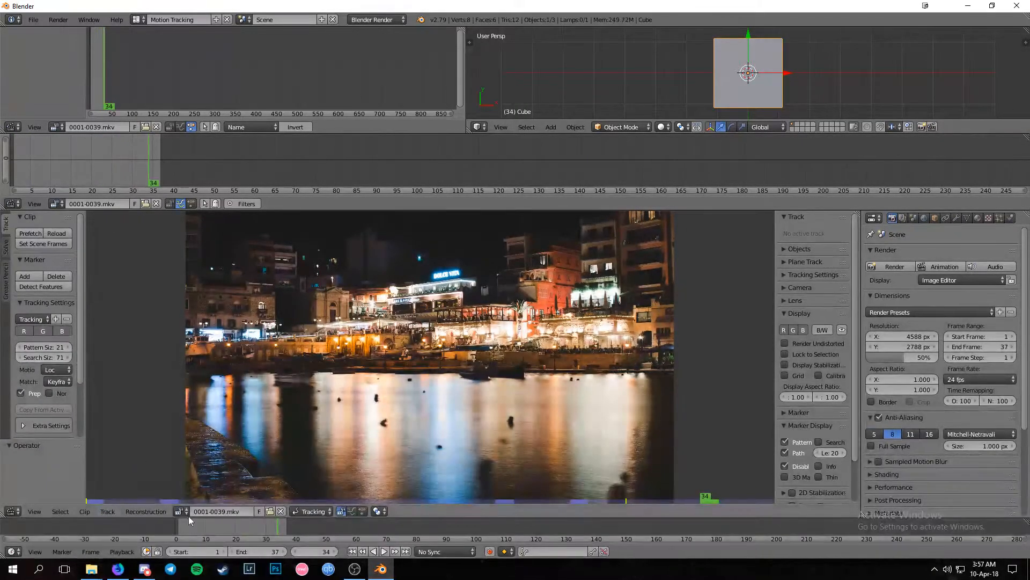
# - Move the current frame to 38 and set the scene's end frame to 38
pyautogui.moveTo(150, 158); pyautogui.dragTo(167, 172)
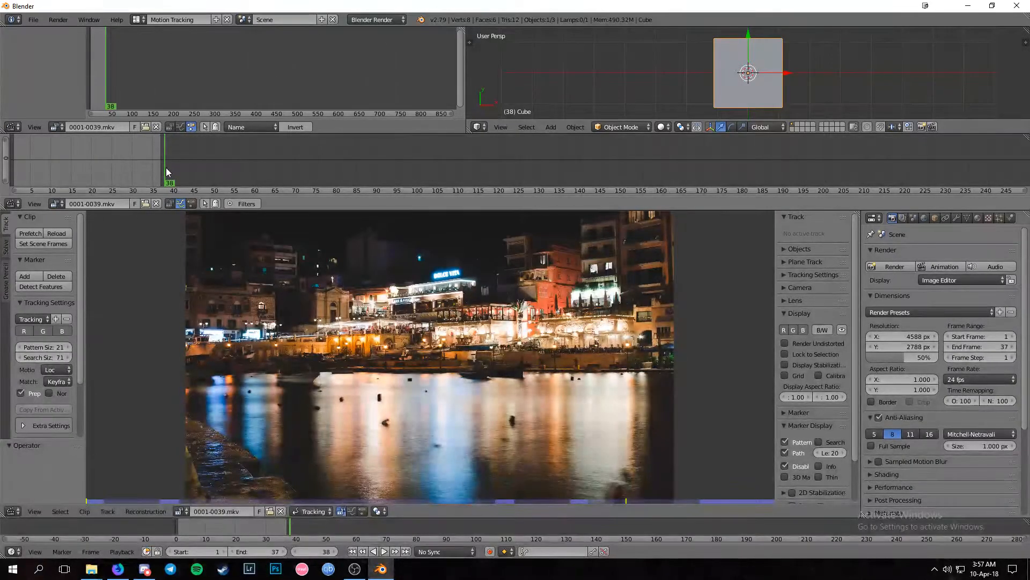
pyautogui.click(266, 551)
pyautogui.write('38')
pyautogui.press('Return')
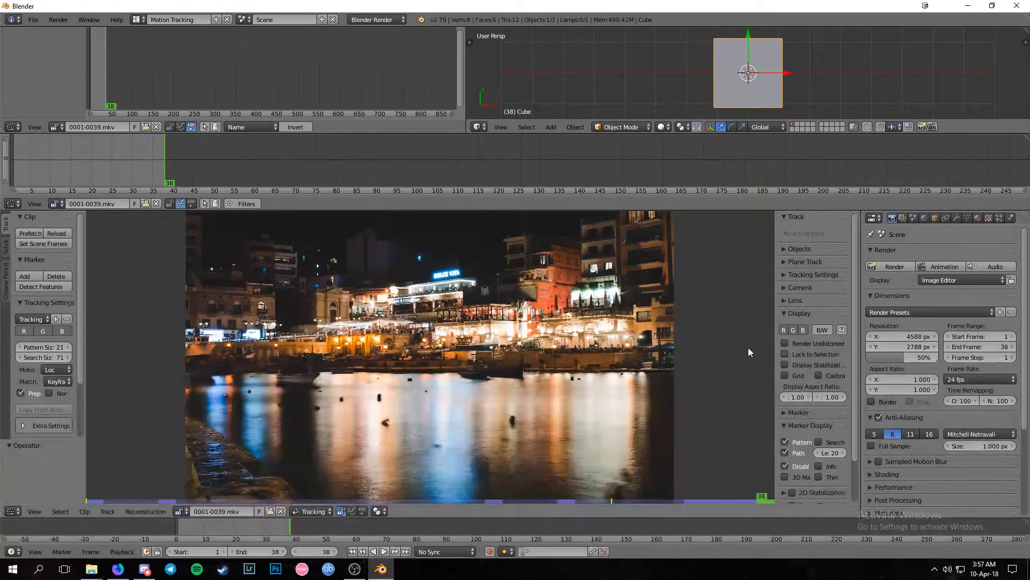
# - Apply the Fast Motion preset to the clip's tracking settings
pyautogui.scroll(-5, 913, 351)
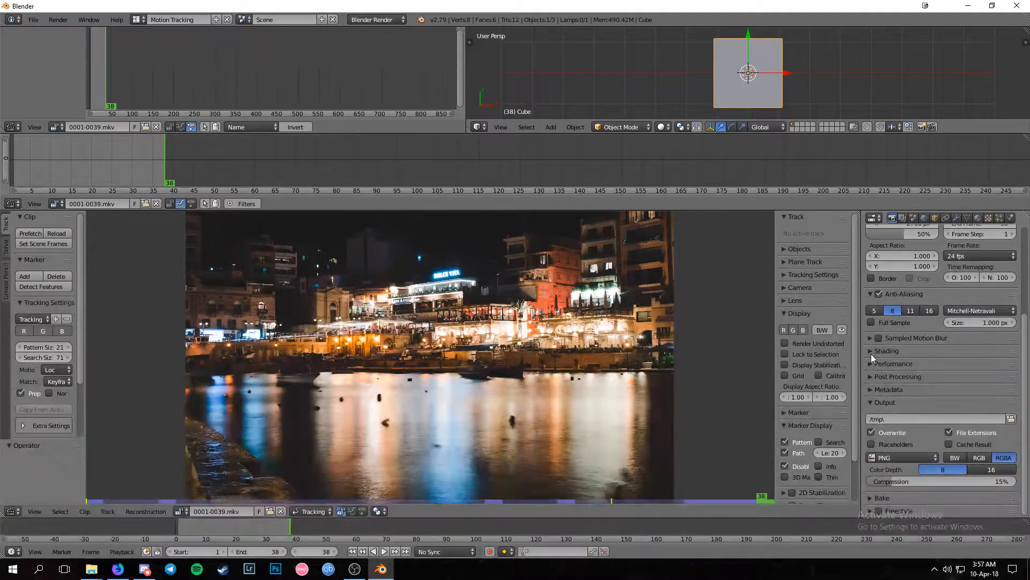
pyautogui.scroll(1, 293, 274)
pyautogui.scroll(-3, 344, 290)
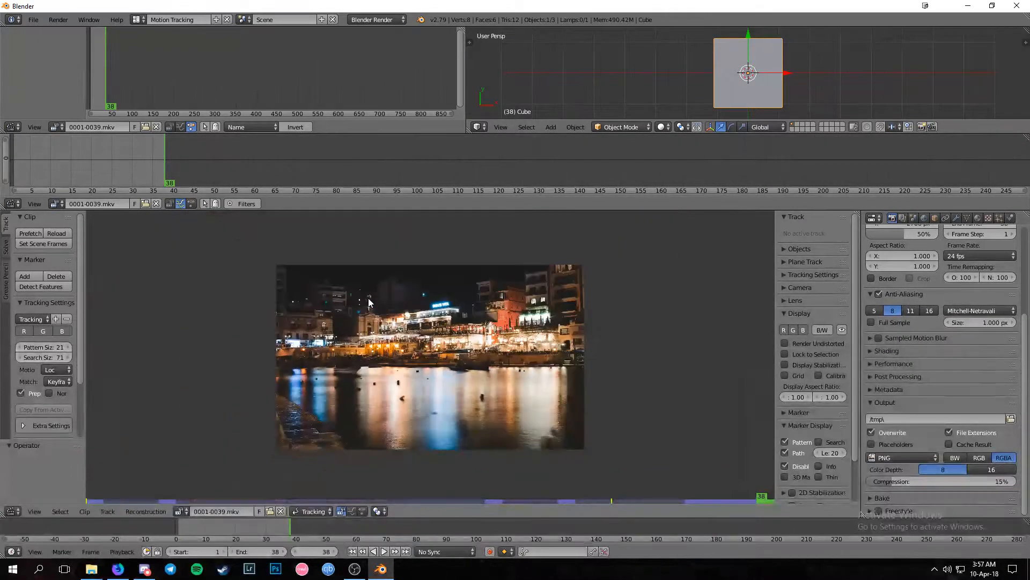
pyautogui.scroll(1, 368, 299)
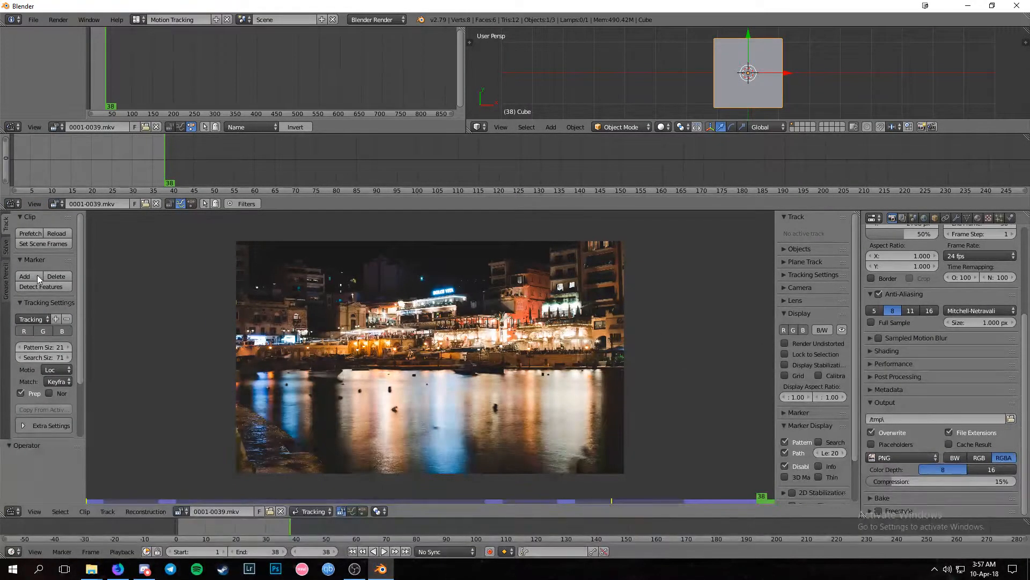
pyautogui.click(31, 319)
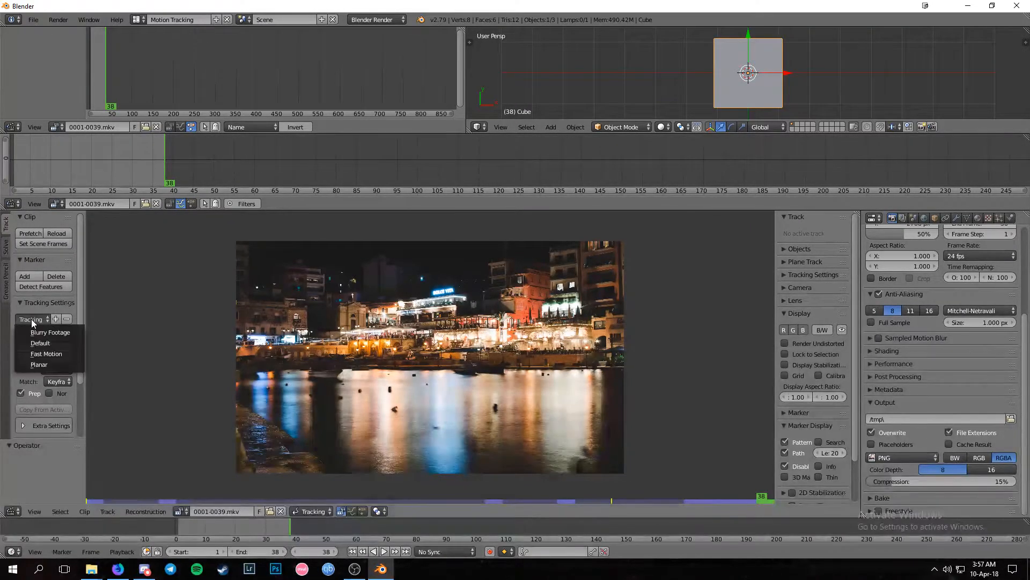
pyautogui.click(41, 353)
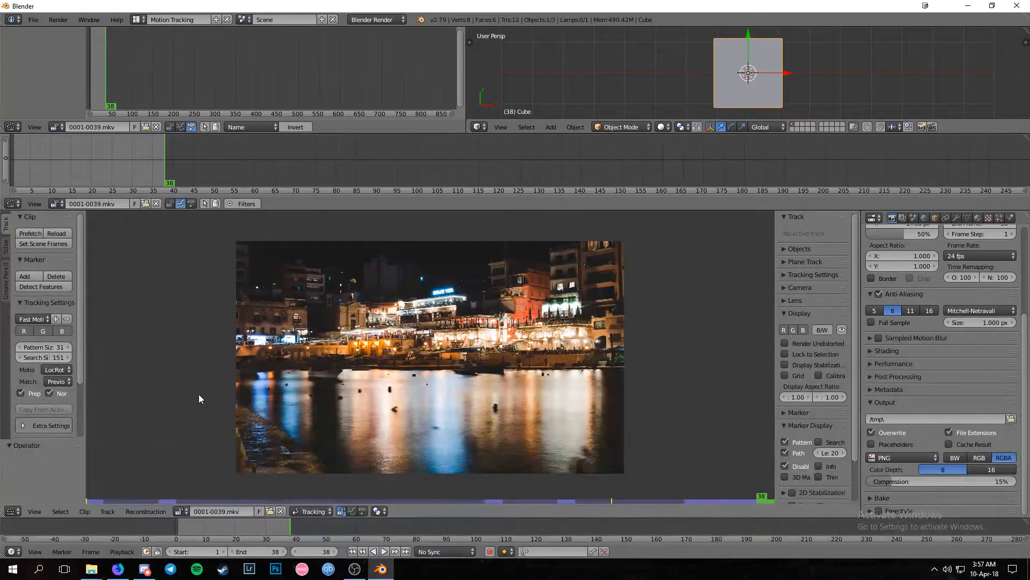
pyautogui.scroll(-3, 179, 350)
pyautogui.scroll(4, 194, 356)
pyautogui.scroll(-1, 317, 351)
pyautogui.scroll(1, 383, 351)
# - Switch to f.lux, set its colour preset to Color Fidelity, and close its window to return to Blender
pyautogui.click(935, 570)
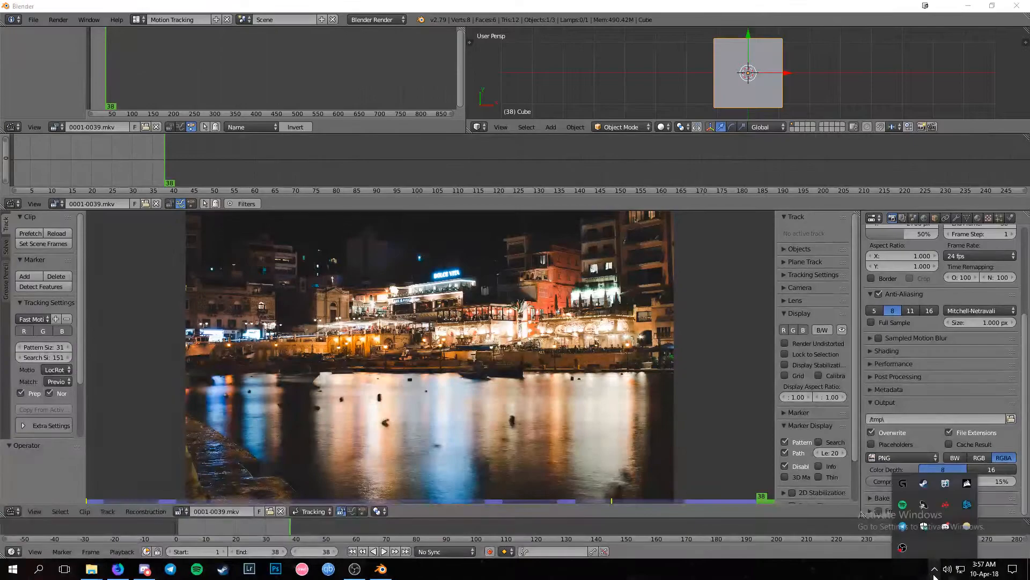
pyautogui.click(967, 526)
pyautogui.click(959, 385)
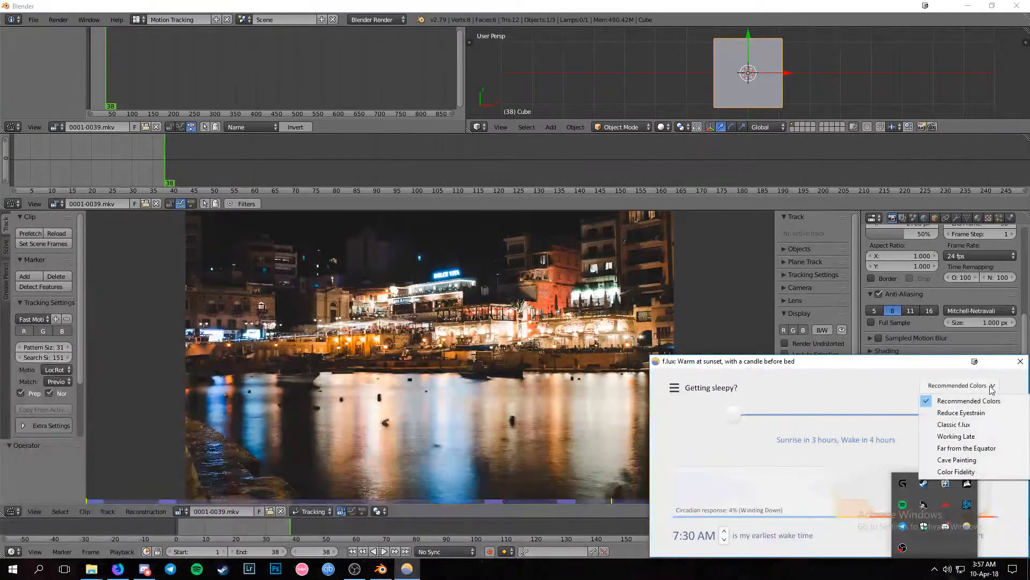
pyautogui.click(968, 462)
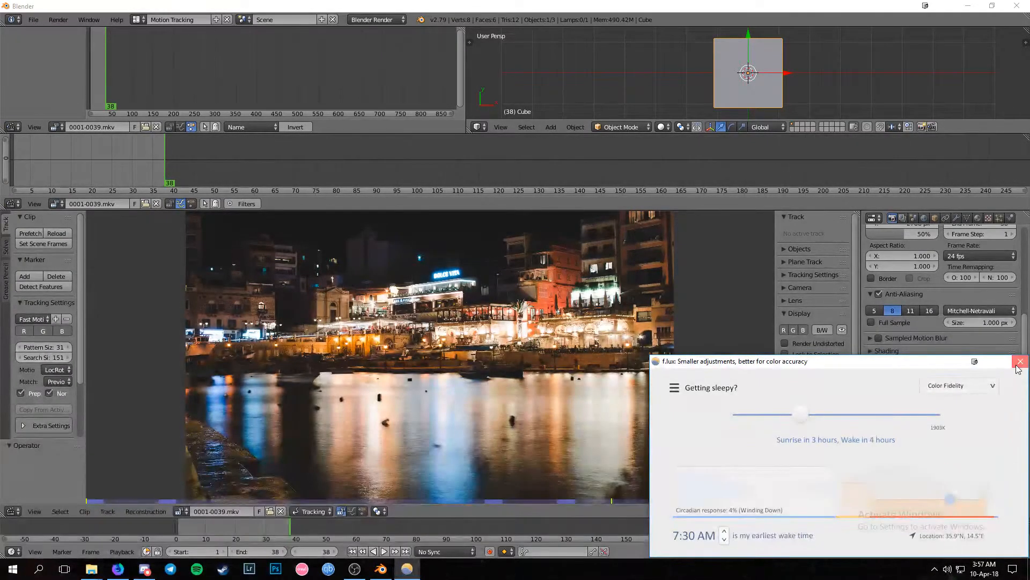
pyautogui.click(1020, 360)
# - Add a tracking marker on the ledge beneath the church facade's arched window and enlarge its pattern area to roughly double width
pyautogui.scroll(8, 394, 352)
pyautogui.scroll(-4, 370, 348)
pyautogui.moveTo(362, 343); pyautogui.dragTo(600, 400, button='middle')
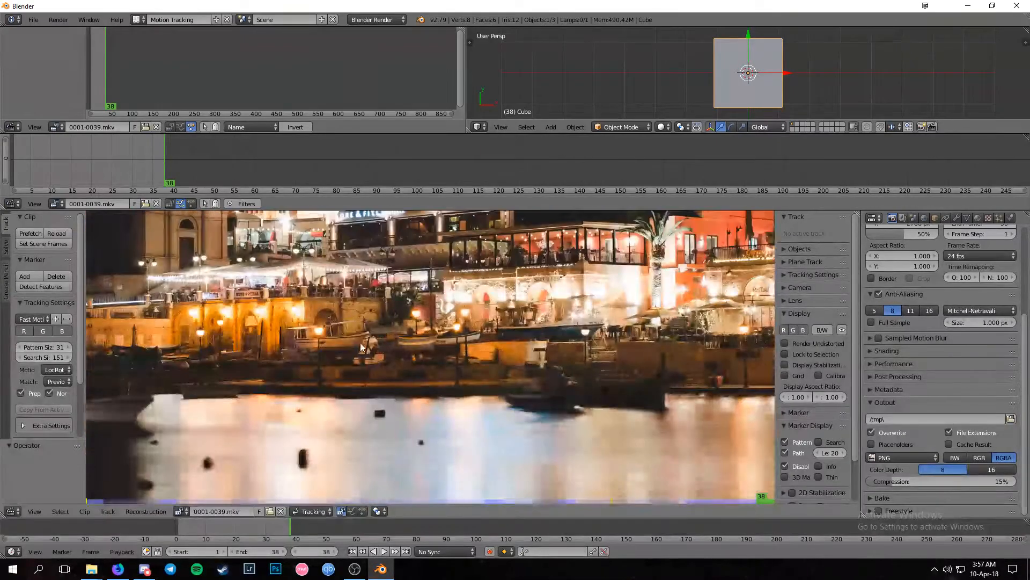
pyautogui.scroll(4, 459, 410)
pyautogui.moveTo(337, 385); pyautogui.dragTo(588, 417, button='middle')
pyautogui.moveTo(541, 304); pyautogui.dragTo(432, 454, button='middle')
pyautogui.scroll(1, 496, 366)
pyautogui.moveTo(497, 364); pyautogui.dragTo(426, 387, button='middle')
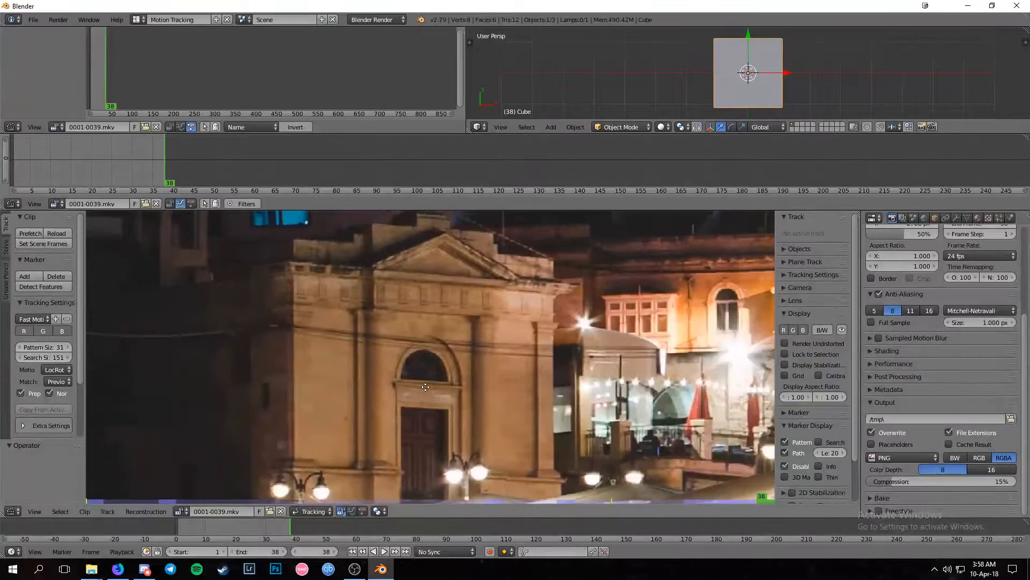
pyautogui.scroll(2, 439, 403)
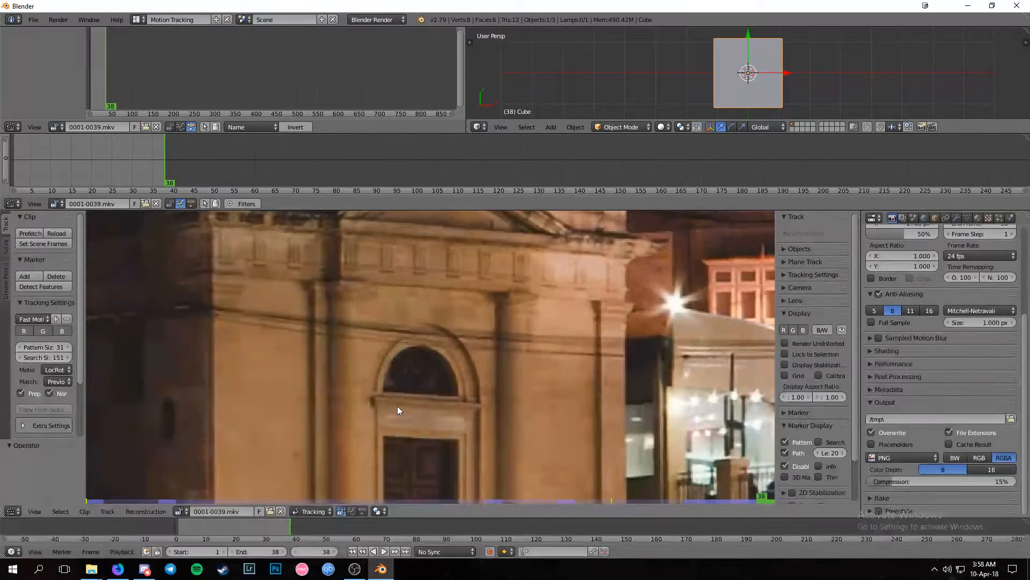
pyautogui.scroll(1, 396, 405)
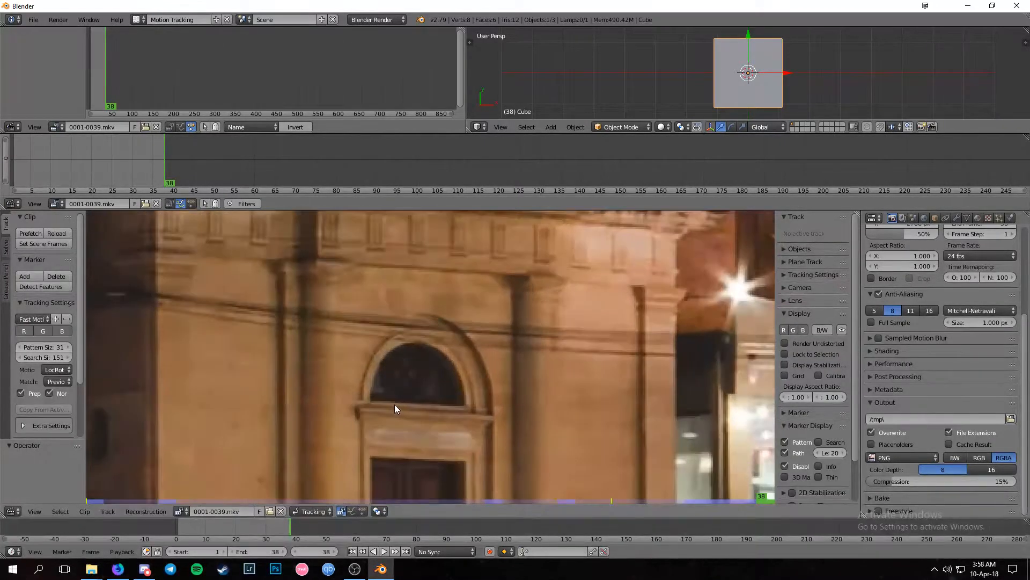
pyautogui.scroll(-2, 397, 406)
pyautogui.scroll(-3, 473, 384)
pyautogui.moveTo(471, 374); pyautogui.dragTo(155, 364, button='middle')
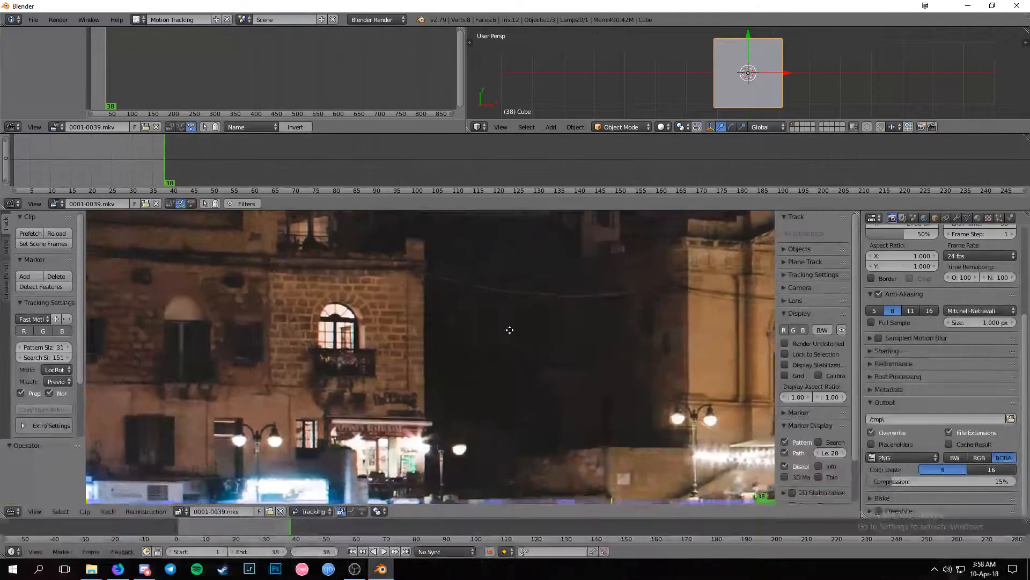
pyautogui.scroll(2, 428, 400)
pyautogui.scroll(2, 424, 402)
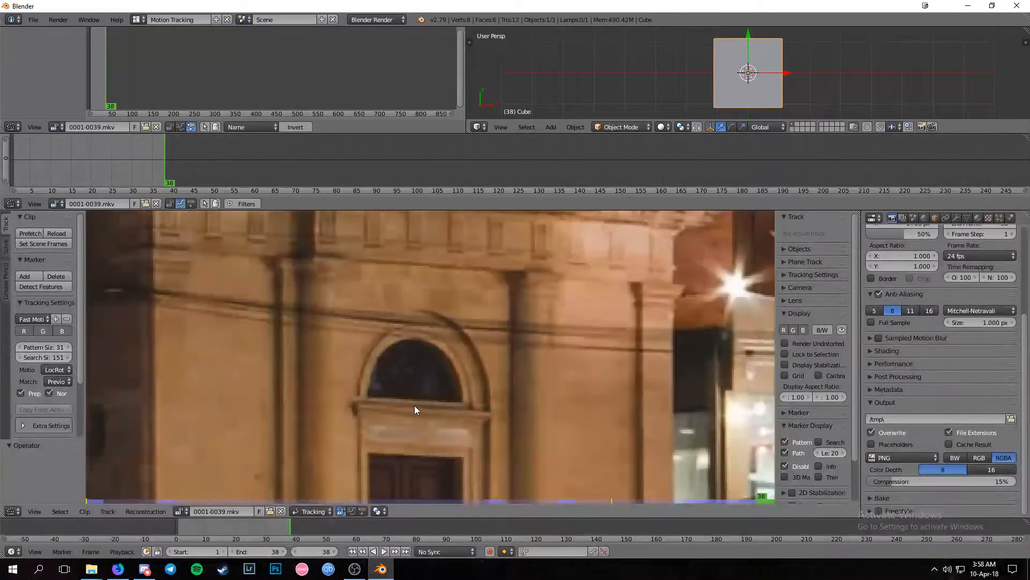
pyautogui.moveTo(398, 375)
pyautogui.keyDown('ctrl'); pyautogui.mouseDown()
pyautogui.moveTo(414, 370)
pyautogui.moveTo(404, 368)
pyautogui.moveTo(418, 432)
pyautogui.moveTo(419, 399)
pyautogui.mouseUp(); pyautogui.keyUp('ctrl')
pyautogui.moveTo(420, 399); pyautogui.dragTo(419, 400)
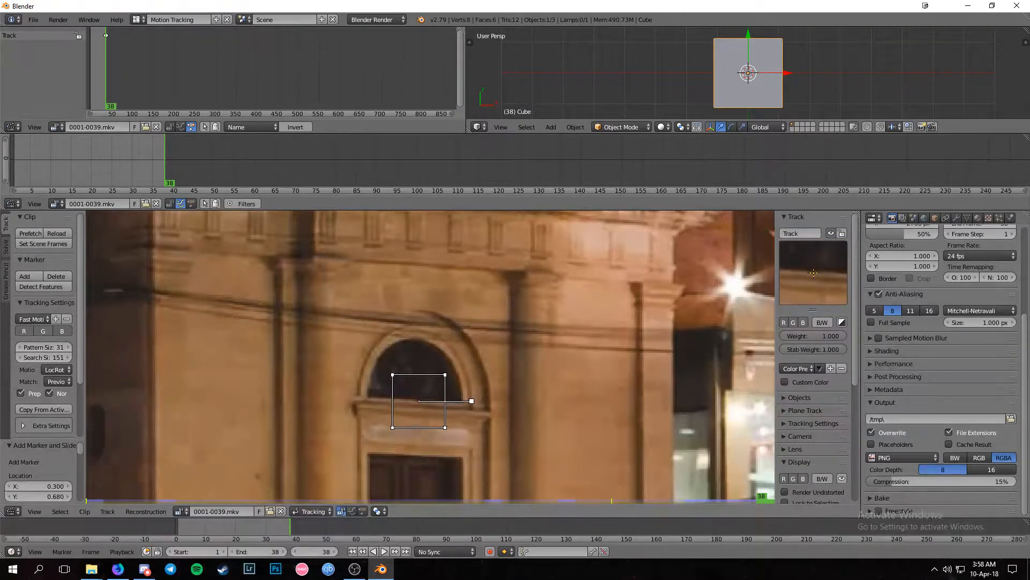
pyautogui.click(468, 404)
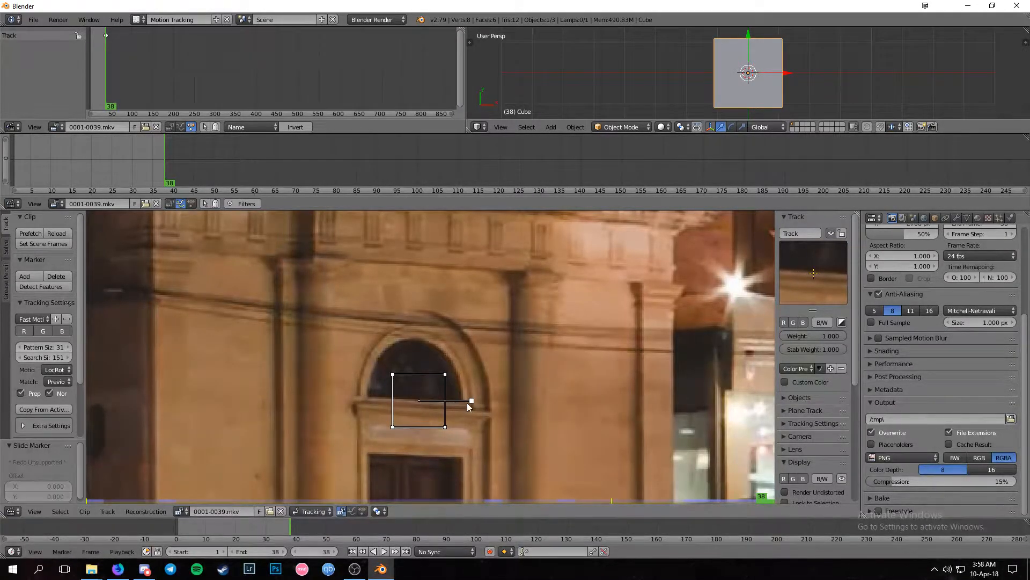
pyautogui.moveTo(471, 399); pyautogui.dragTo(516, 399)
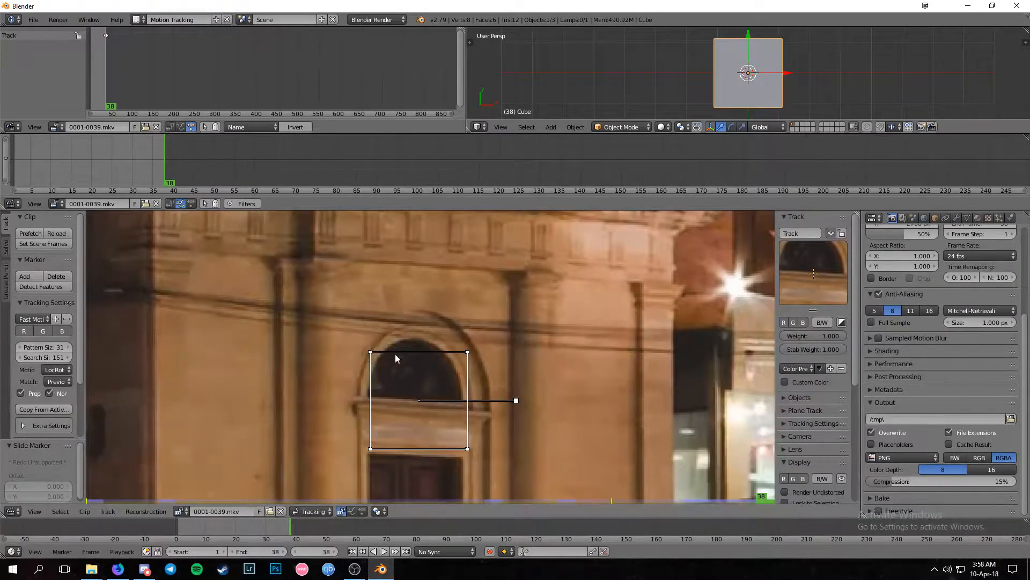
# - Add a second tracking marker on the lit balcony window of the orange building and enlarge its pattern area to roughly double width
pyautogui.scroll(-3, 556, 396)
pyautogui.moveTo(548, 411); pyautogui.dragTo(457, 384, button='middle')
pyautogui.moveTo(566, 369); pyautogui.dragTo(535, 394, button='middle')
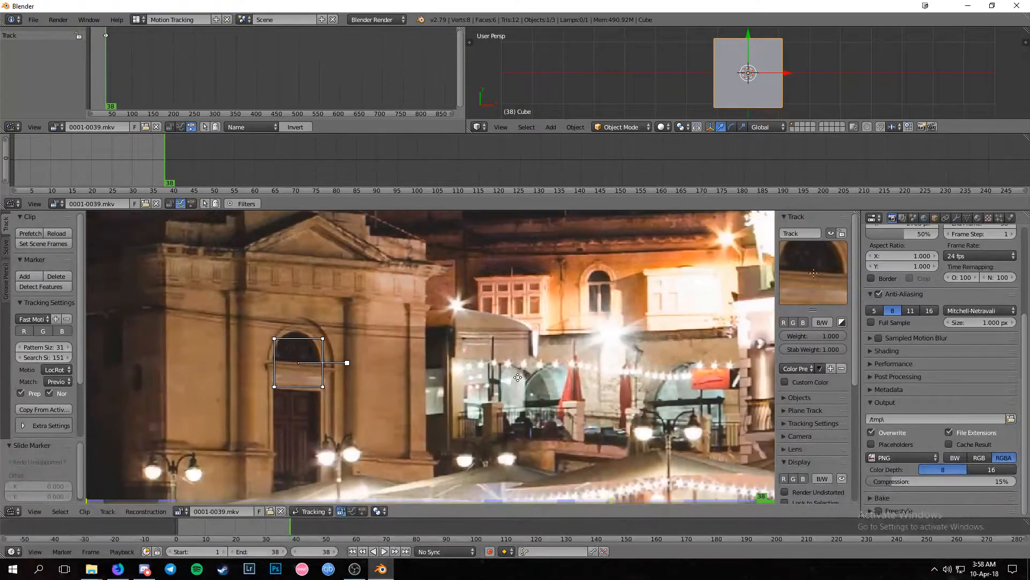
pyautogui.moveTo(632, 460)
pyautogui.mouseDown(button='middle')
pyautogui.moveTo(640, 388)
pyautogui.moveTo(368, 403)
pyautogui.moveTo(252, 379)
pyautogui.mouseUp(button='middle')
pyautogui.moveTo(596, 356); pyautogui.dragTo(285, 381, button='middle')
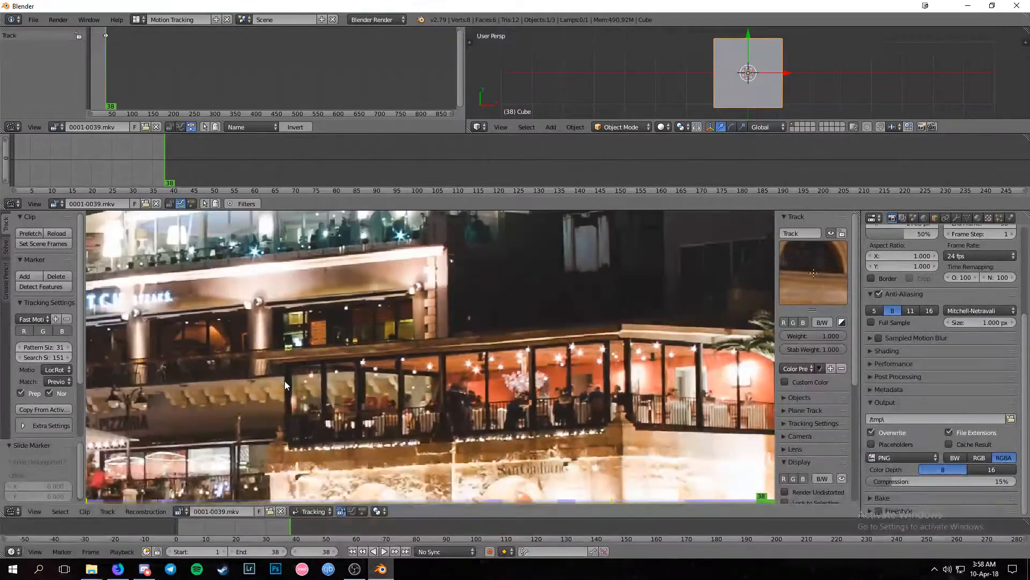
pyautogui.scroll(-4, 284, 381)
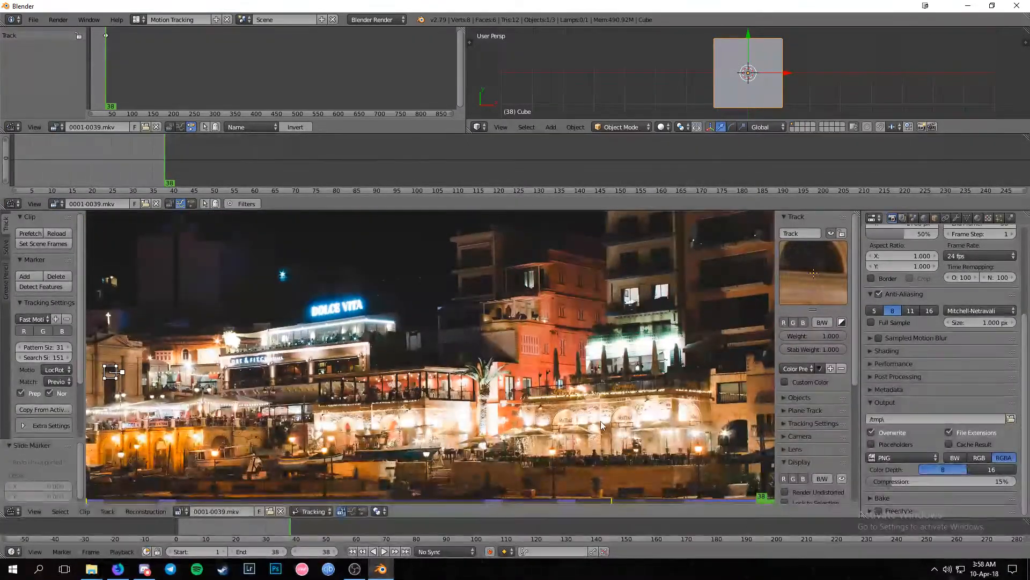
pyautogui.moveTo(600, 421); pyautogui.dragTo(411, 483, button='middle')
pyautogui.scroll(8, 327, 354)
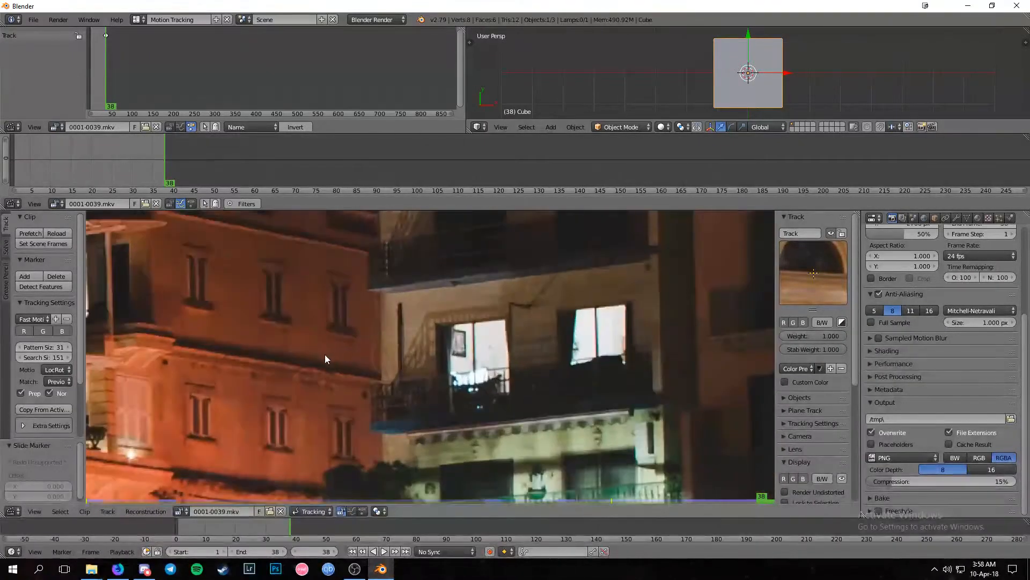
pyautogui.moveTo(326, 354); pyautogui.dragTo(698, 424, button='middle')
pyautogui.moveTo(432, 367); pyautogui.dragTo(537, 386, button='middle')
pyautogui.scroll(2, 531, 381)
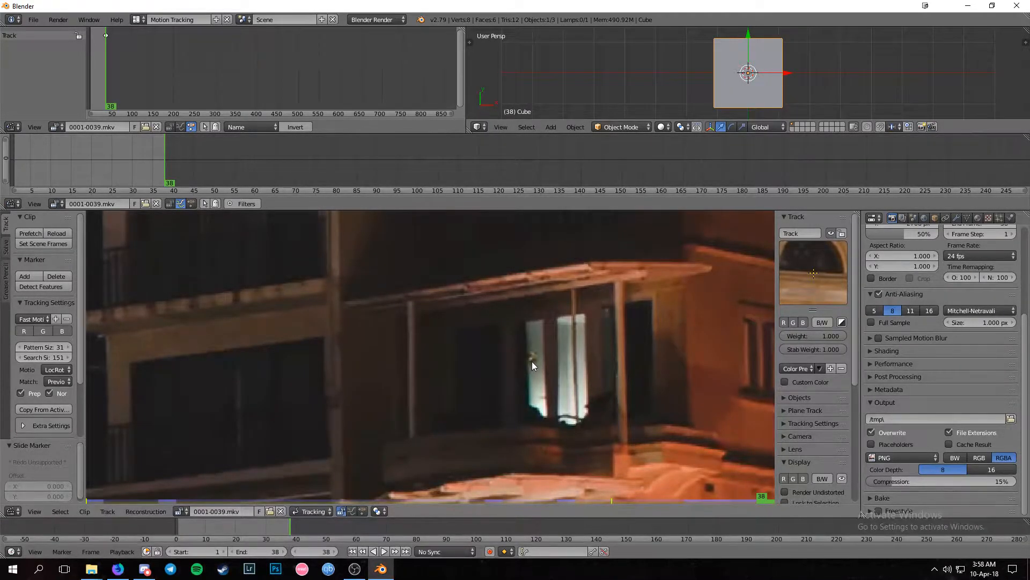
pyautogui.keyDown('ctrl'); pyautogui.click(530, 360); pyautogui.keyUp('ctrl')
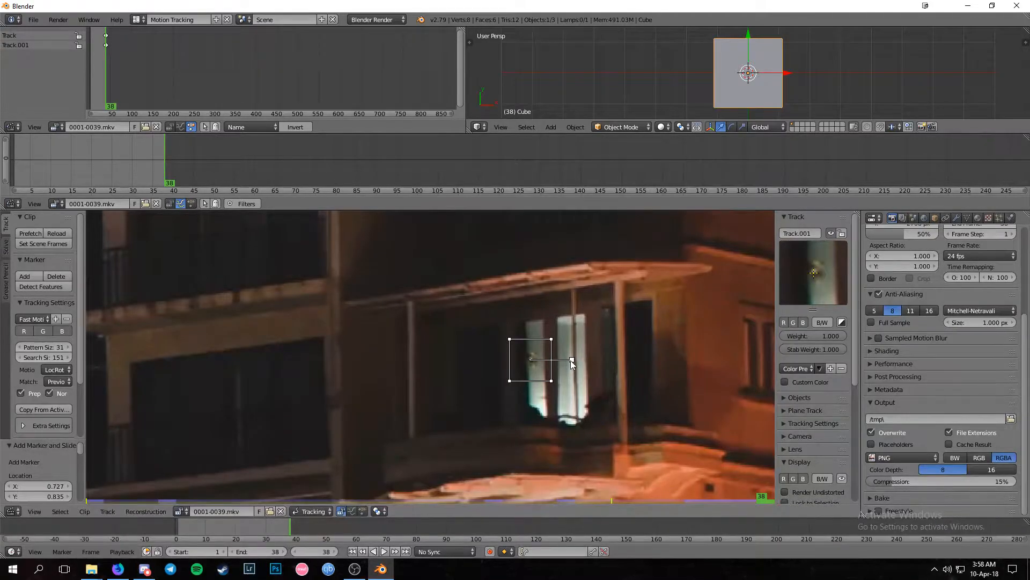
pyautogui.moveTo(571, 359); pyautogui.dragTo(618, 360)
# - Examine the waterfront buildings around both markers and bring the clip's track controls into view
pyautogui.scroll(-5, 589, 388)
pyautogui.moveTo(310, 497)
pyautogui.mouseDown(button='middle')
pyautogui.moveTo(310, 480)
pyautogui.moveTo(388, 360)
pyautogui.mouseUp(button='middle')
pyautogui.scroll(-2, 384, 373)
pyautogui.moveTo(452, 404); pyautogui.dragTo(668, 354, button='middle')
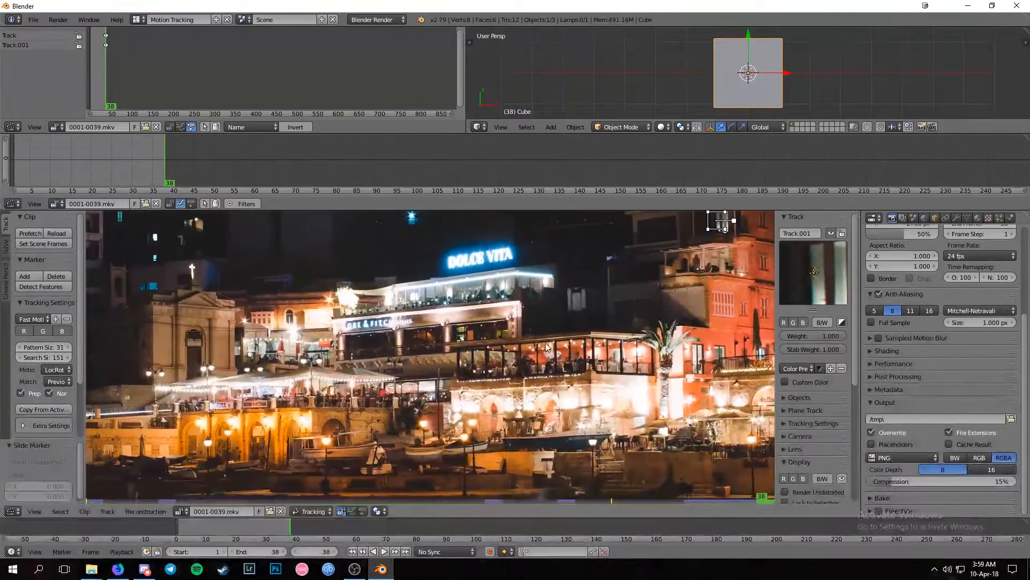
pyautogui.scroll(-2, 436, 360)
pyautogui.moveTo(266, 335); pyautogui.dragTo(503, 373, button='middle')
pyautogui.scroll(3, 504, 373)
pyautogui.scroll(2, 503, 372)
pyautogui.scroll(-8, 589, 434)
pyautogui.moveTo(645, 366)
pyautogui.mouseDown(button='middle')
pyautogui.moveTo(451, 360)
pyautogui.moveTo(643, 400)
pyautogui.mouseUp(button='middle')
pyautogui.scroll(5, 451, 360)
pyautogui.scroll(-2, 451, 362)
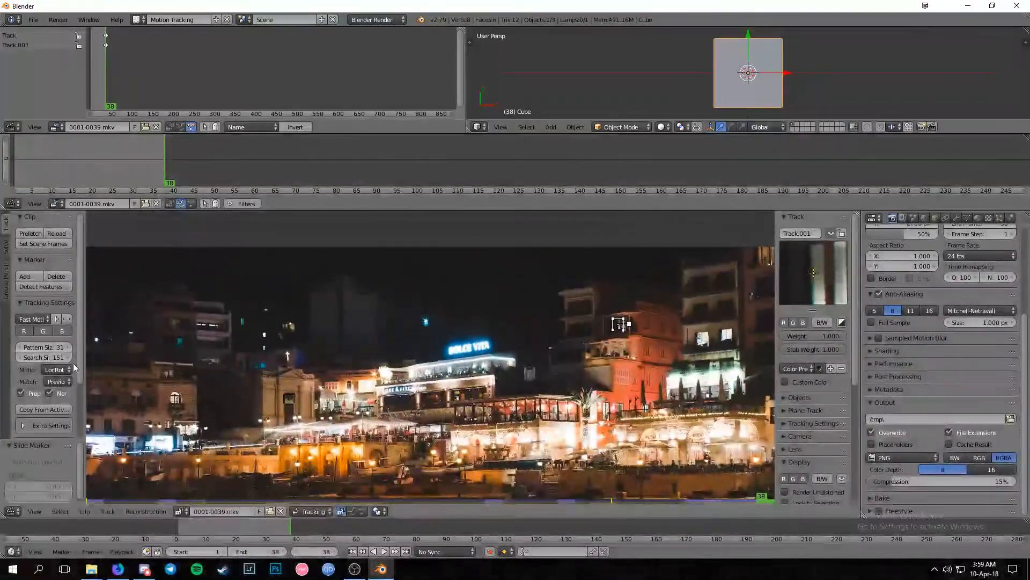
pyautogui.scroll(-3, 45, 344)
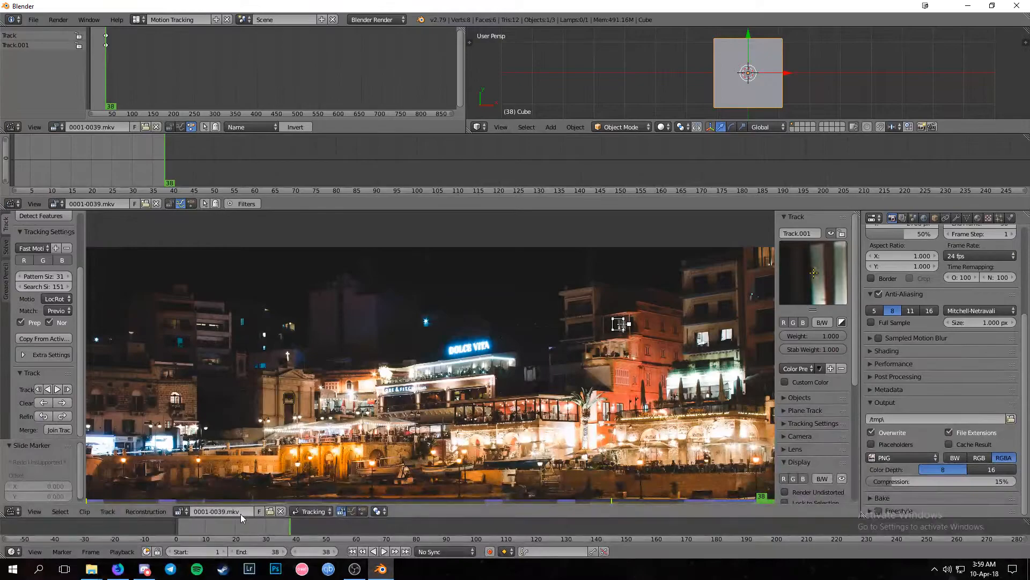
# - Go to frame 1 and inspect the marker on the lit balcony window close up and in the full image
pyautogui.click(352, 552)
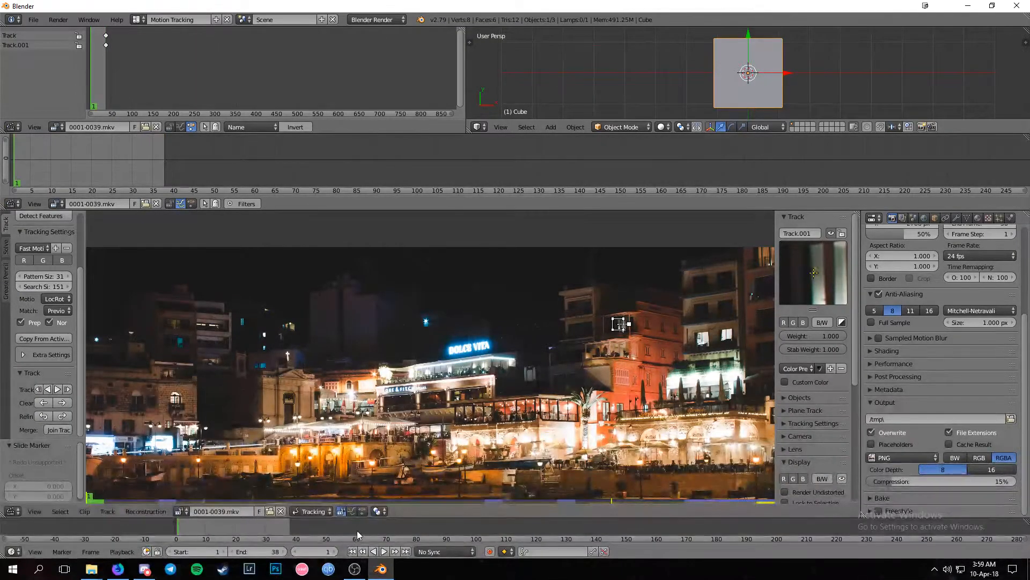
pyautogui.scroll(5, 655, 332)
pyautogui.moveTo(658, 328); pyautogui.dragTo(374, 385, button='middle')
pyautogui.moveTo(481, 373); pyautogui.dragTo(158, 459, button='middle')
pyautogui.scroll(6, 363, 426)
pyautogui.scroll(-3, 311, 421)
pyautogui.scroll(-8, 310, 424)
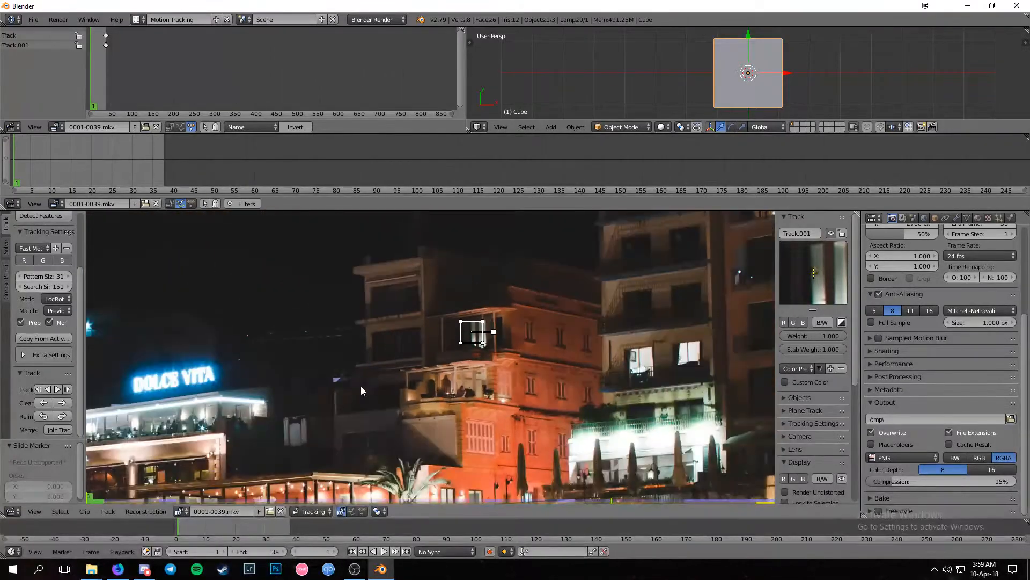
pyautogui.scroll(2, 405, 339)
pyautogui.moveTo(406, 340); pyautogui.dragTo(305, 331, button='middle')
pyautogui.scroll(1, 305, 330)
pyautogui.scroll(-1, 308, 331)
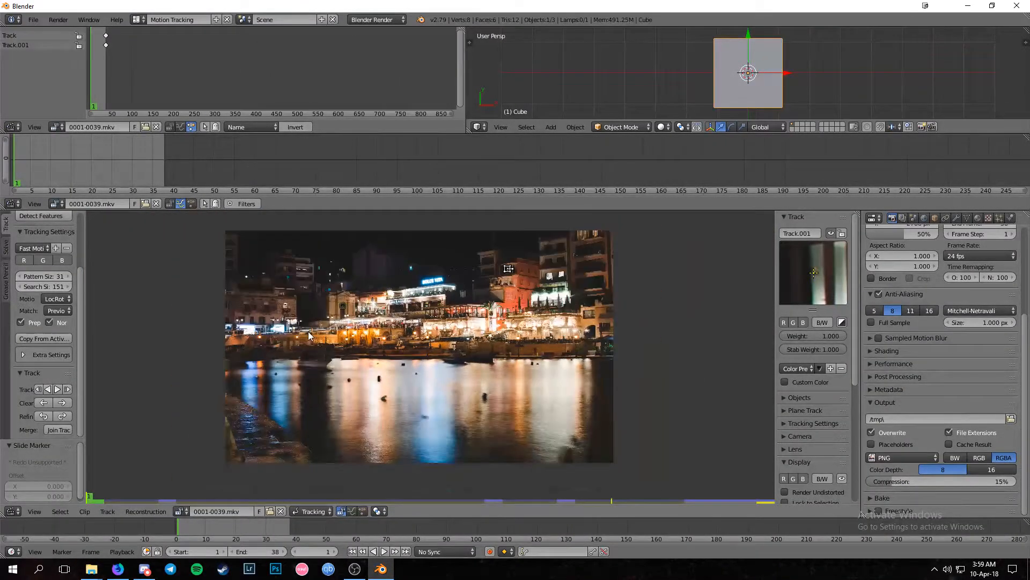
# - Play the clip forward and in reverse to check the footage inside the balcony window marker's preview, and stop playback
pyautogui.click(384, 552)
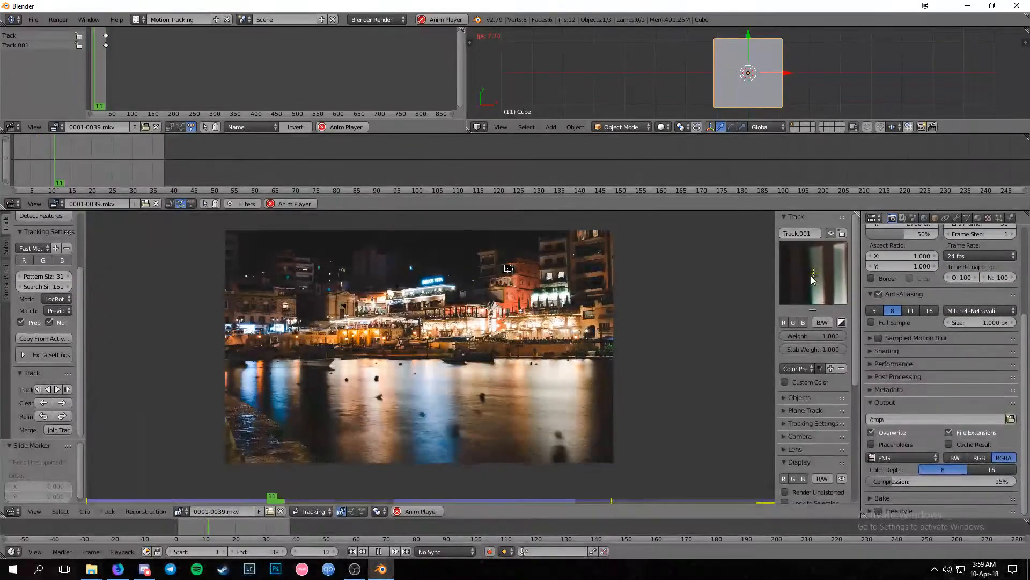
pyautogui.click(385, 551)
pyautogui.scroll(1, 375, 402)
pyautogui.click(373, 552)
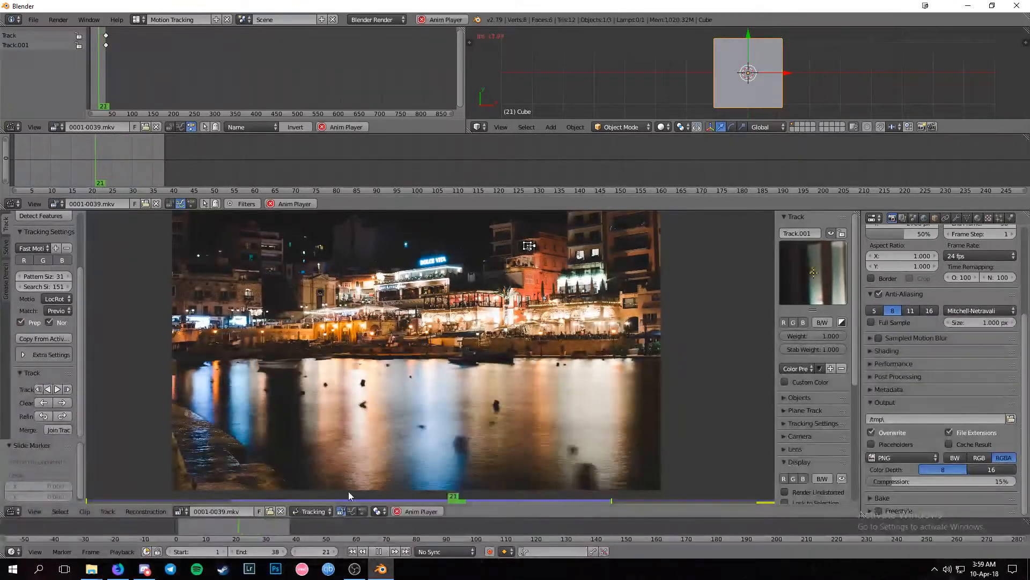
pyautogui.click(352, 553)
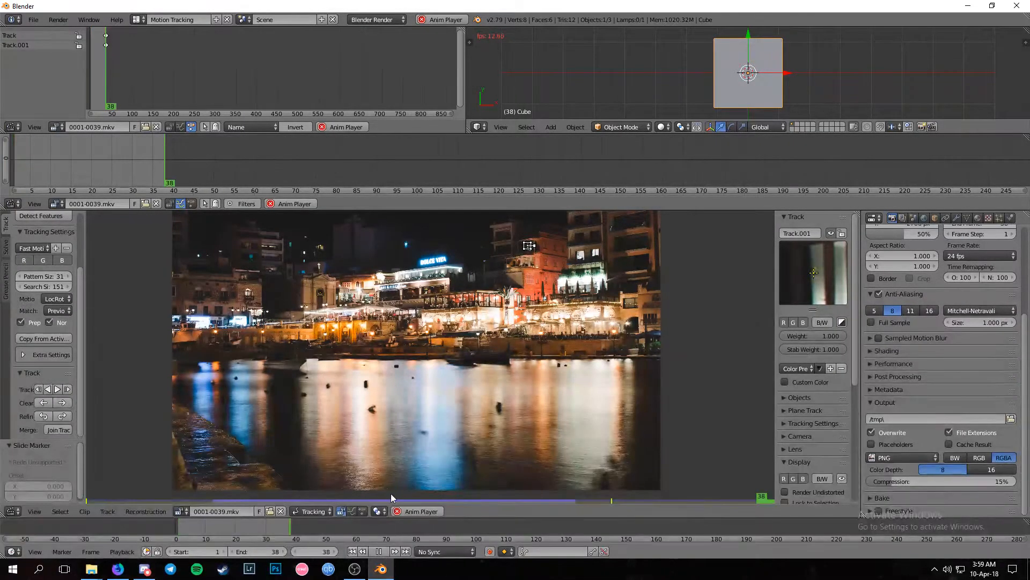
pyautogui.click(416, 511)
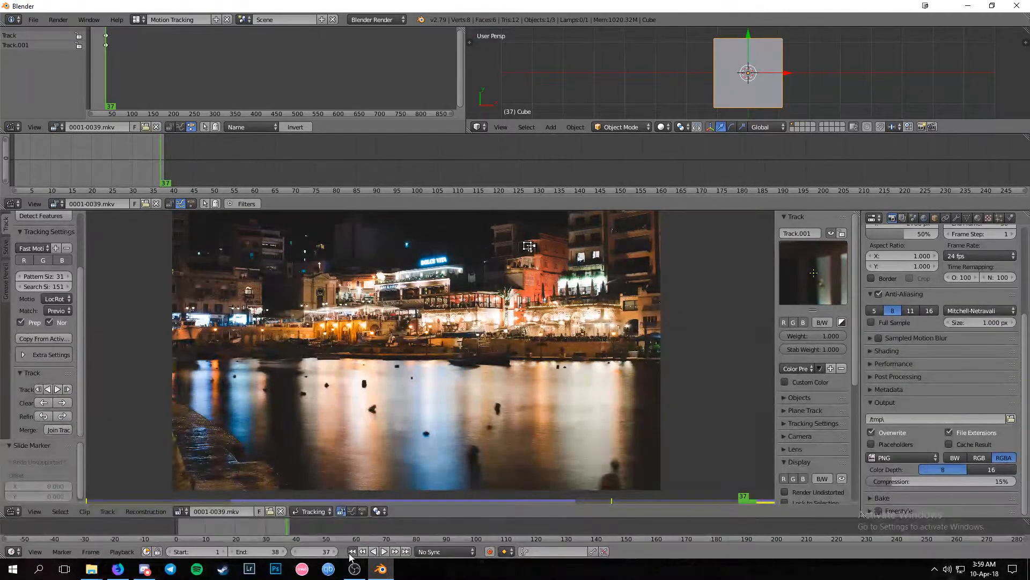
# - Return to frame 1 and select both tracks, Track and Track.001, together
pyautogui.hotkey('shift', 'Left')
pyautogui.scroll(3, 352, 358)
pyautogui.scroll(1, 352, 358)
pyautogui.moveTo(189, 220); pyautogui.dragTo(278, 245, button='middle')
pyautogui.scroll(5, 432, 428)
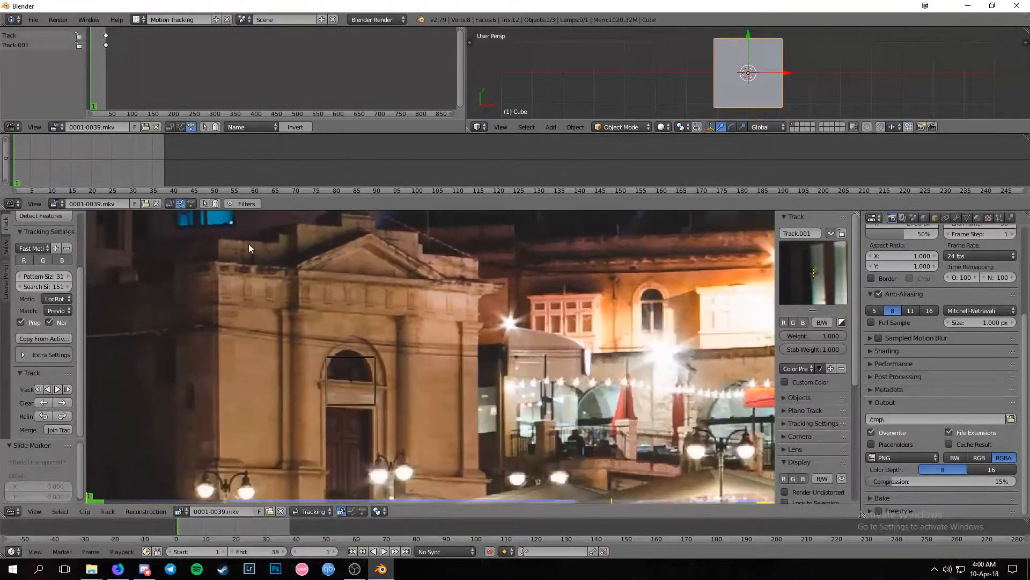
pyautogui.click(37, 36)
pyautogui.scroll(2, 329, 382)
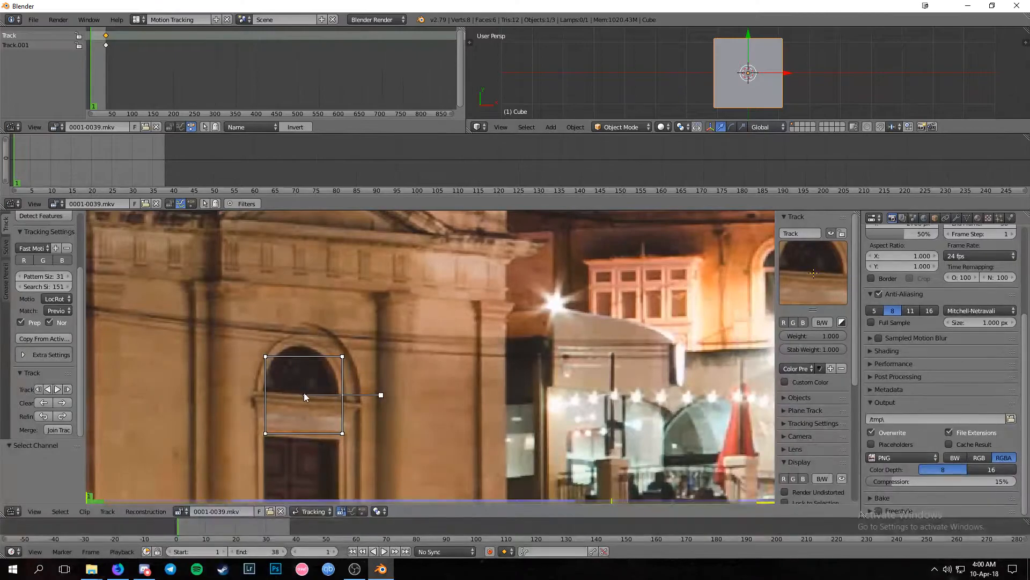
pyautogui.scroll(-5, 383, 370)
pyautogui.moveTo(424, 392); pyautogui.dragTo(326, 422, button='middle')
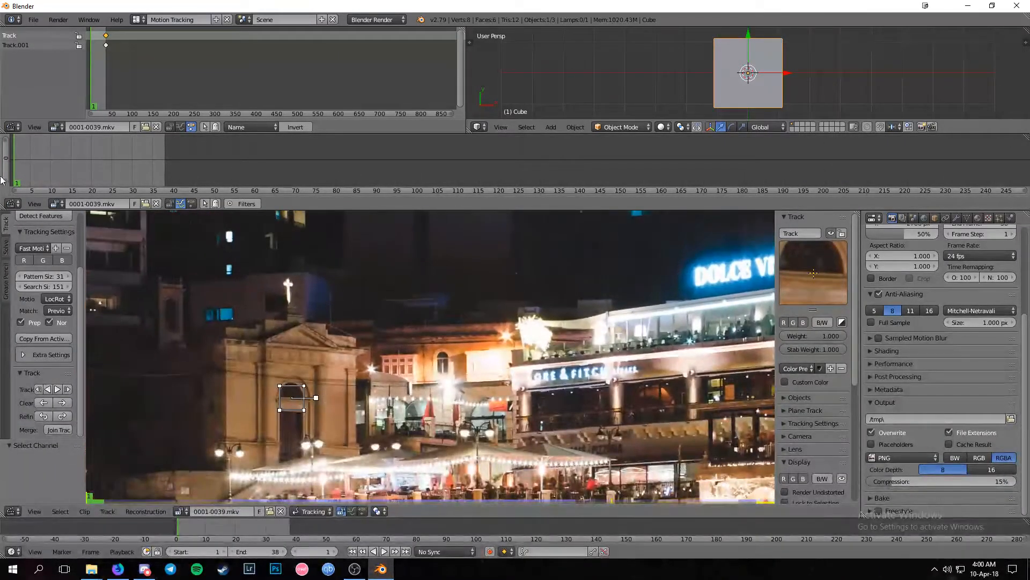
pyautogui.keyDown('shift'); pyautogui.click(44, 46); pyautogui.keyUp('shift')
# - Inspect both selected markers on frame 1, checking the balcony window marker's alignment and the overall view of the image
pyautogui.moveTo(579, 419); pyautogui.dragTo(203, 406, button='middle')
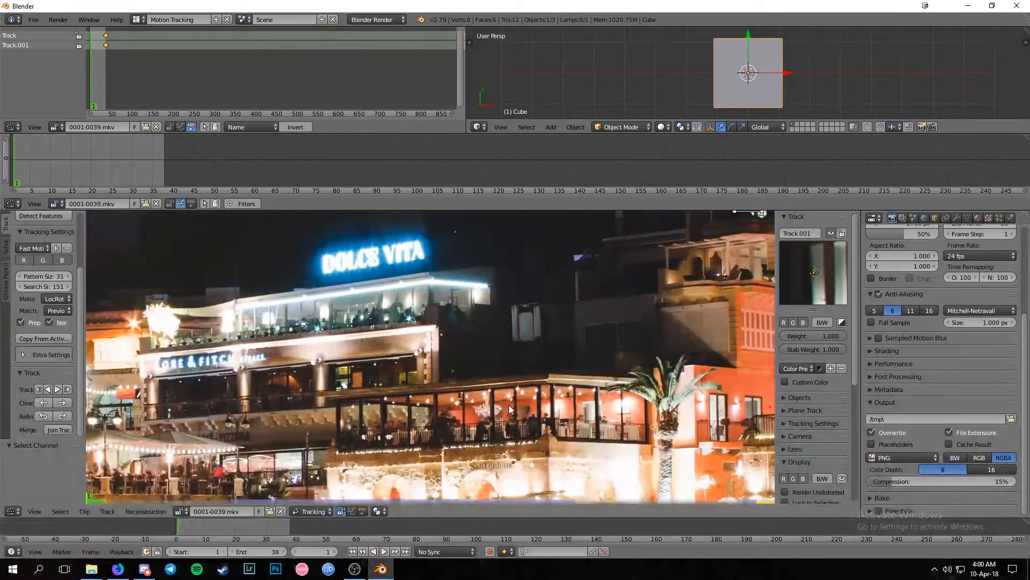
pyautogui.moveTo(542, 406); pyautogui.dragTo(254, 451, button='middle')
pyautogui.moveTo(591, 437)
pyautogui.mouseDown(button='middle')
pyautogui.moveTo(341, 478)
pyautogui.moveTo(569, 547)
pyautogui.mouseUp(button='middle')
pyautogui.scroll(2, 380, 140)
pyautogui.scroll(2, 435, 374)
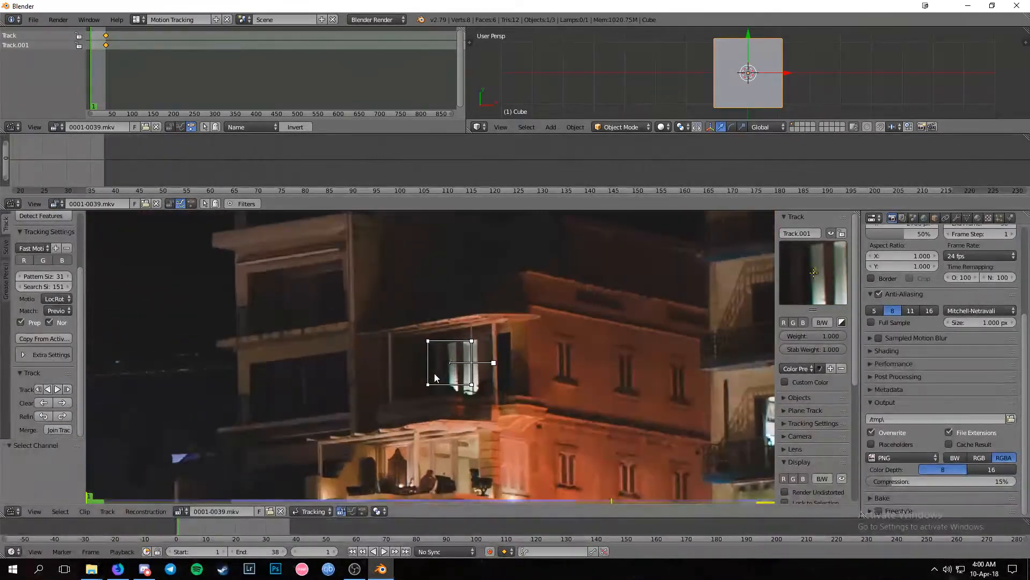
pyautogui.scroll(3, 419, 368)
pyautogui.moveTo(408, 380)
pyautogui.mouseDown(button='middle')
pyautogui.moveTo(368, 359)
pyautogui.moveTo(350, 381)
pyautogui.moveTo(526, 346)
pyautogui.mouseUp(button='middle')
pyautogui.scroll(-3, 314, 387)
pyautogui.scroll(-4, 504, 349)
pyautogui.moveTo(420, 384); pyautogui.dragTo(481, 278, button='middle')
pyautogui.scroll(-3, 472, 284)
pyautogui.moveTo(402, 328); pyautogui.dragTo(406, 318, button='middle')
pyautogui.scroll(1, 406, 318)
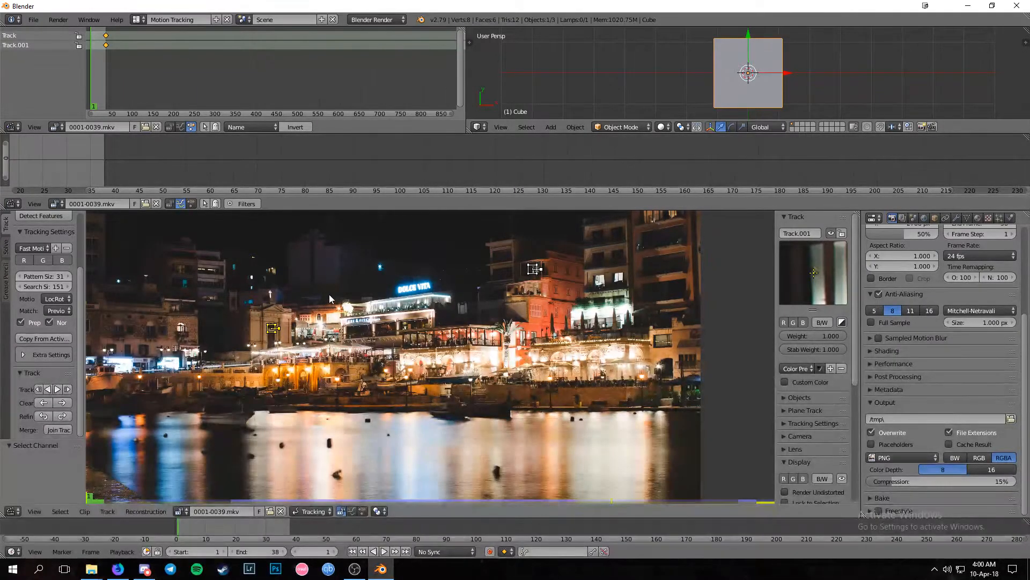
pyautogui.moveTo(343, 352); pyautogui.dragTo(397, 315, button='middle')
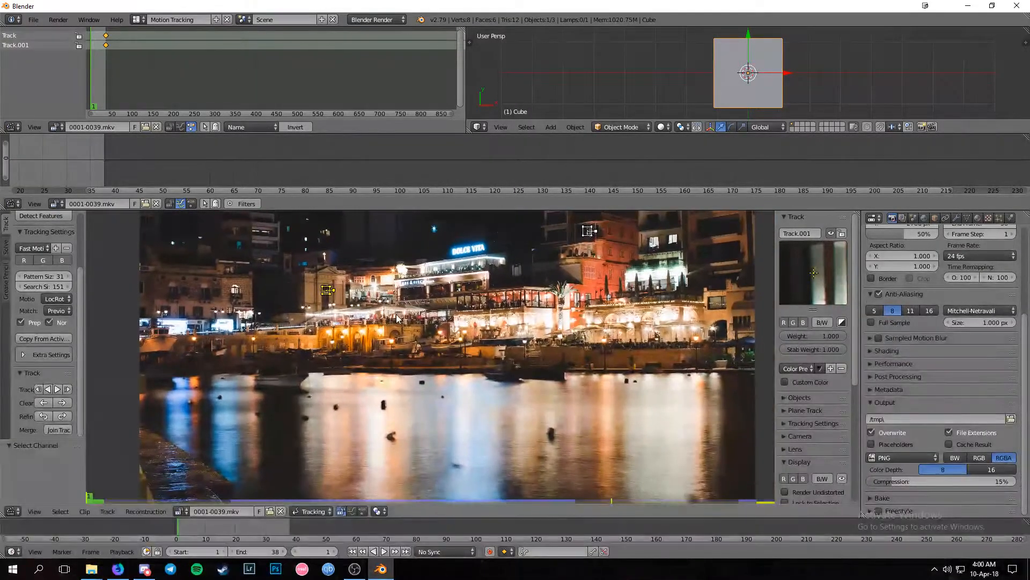
# - Track both selected markers forward from frame 1 to frame 38 and check the arched window marker close up
pyautogui.scroll(1, 397, 315)
pyautogui.scroll(-2, 381, 350)
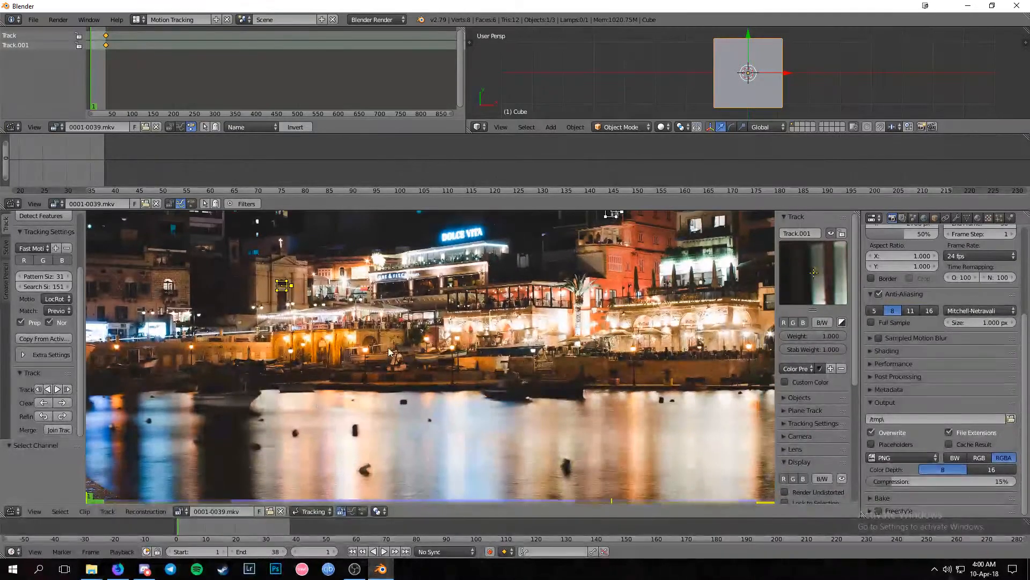
pyautogui.click(57, 389)
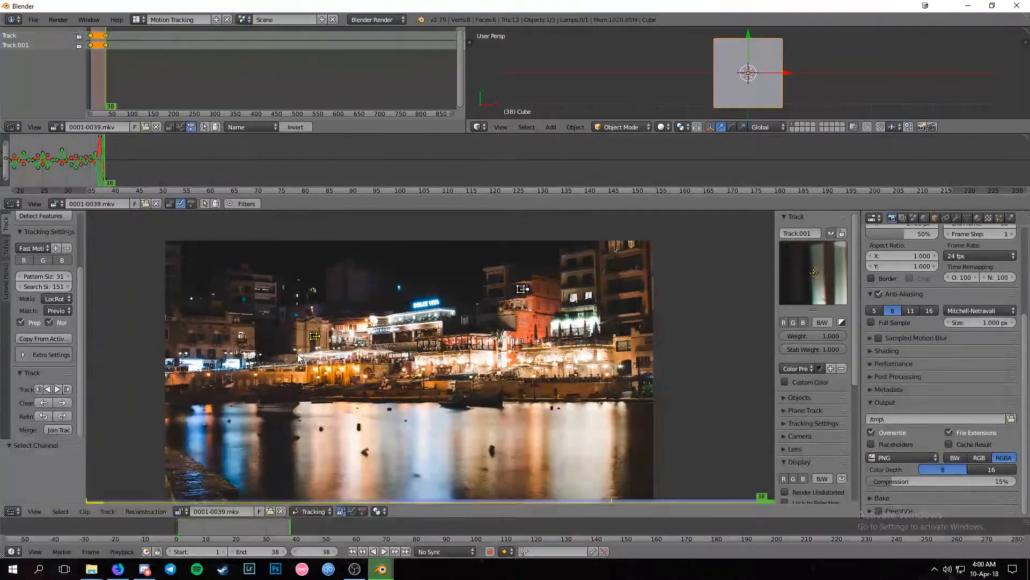
pyautogui.scroll(6, 297, 338)
pyautogui.scroll(7, 485, 365)
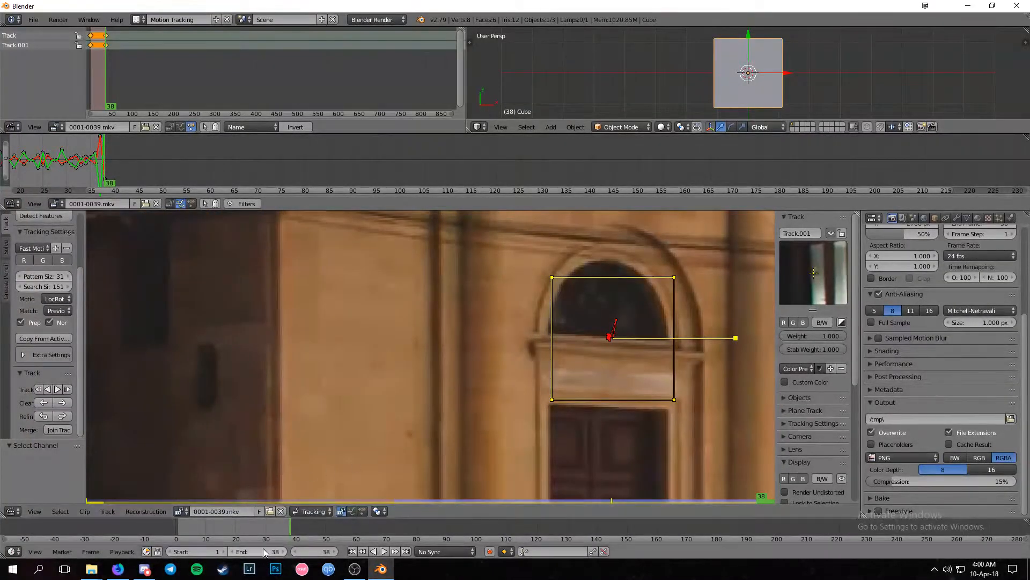
# - Return to frame 1, track both markers forward to frame 38 again, and check them in the wider image
pyautogui.click(352, 552)
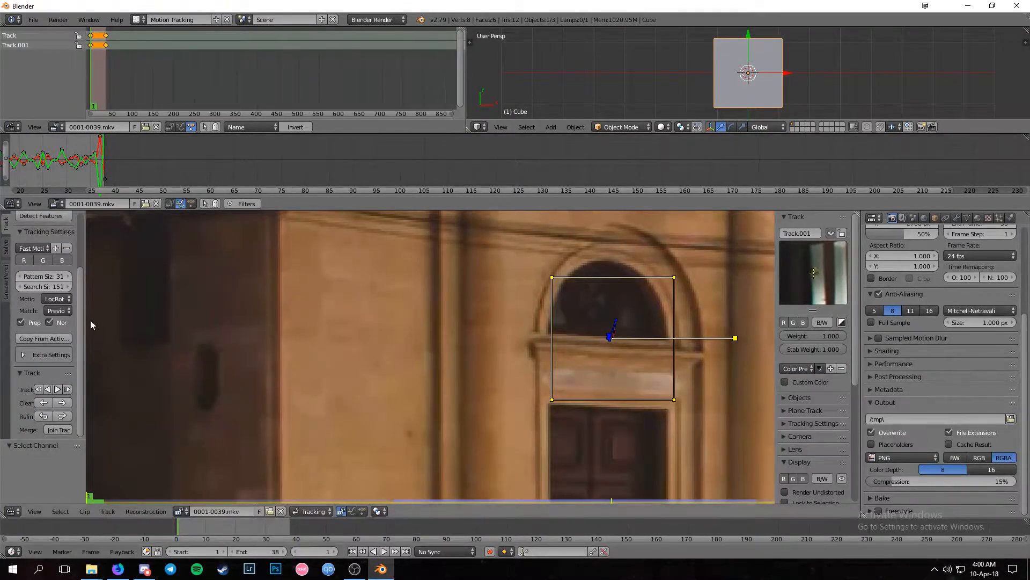
pyautogui.click(58, 389)
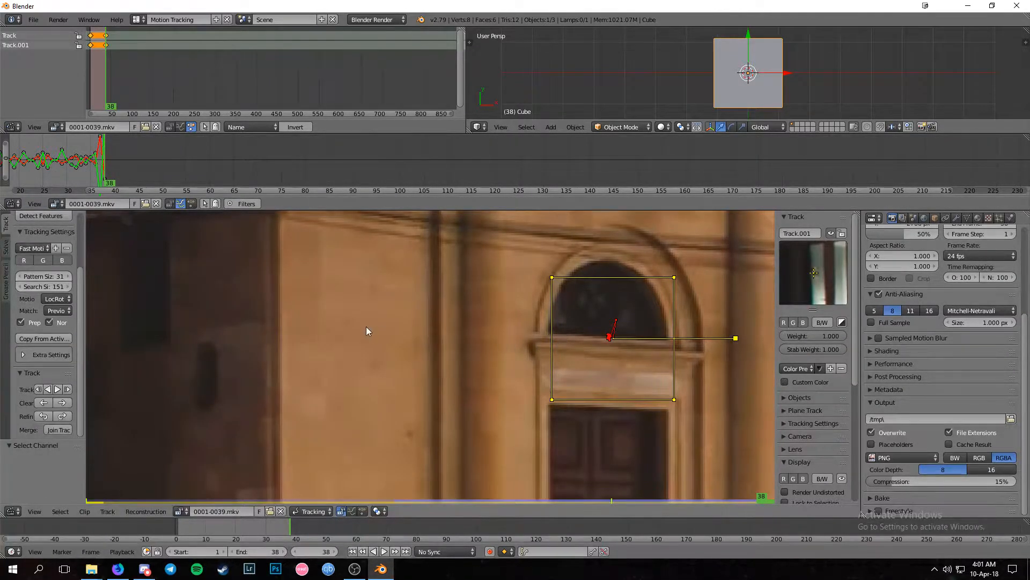
pyautogui.scroll(-7, 446, 339)
pyautogui.moveTo(631, 336); pyautogui.dragTo(314, 386, button='middle')
pyautogui.scroll(-4, 398, 347)
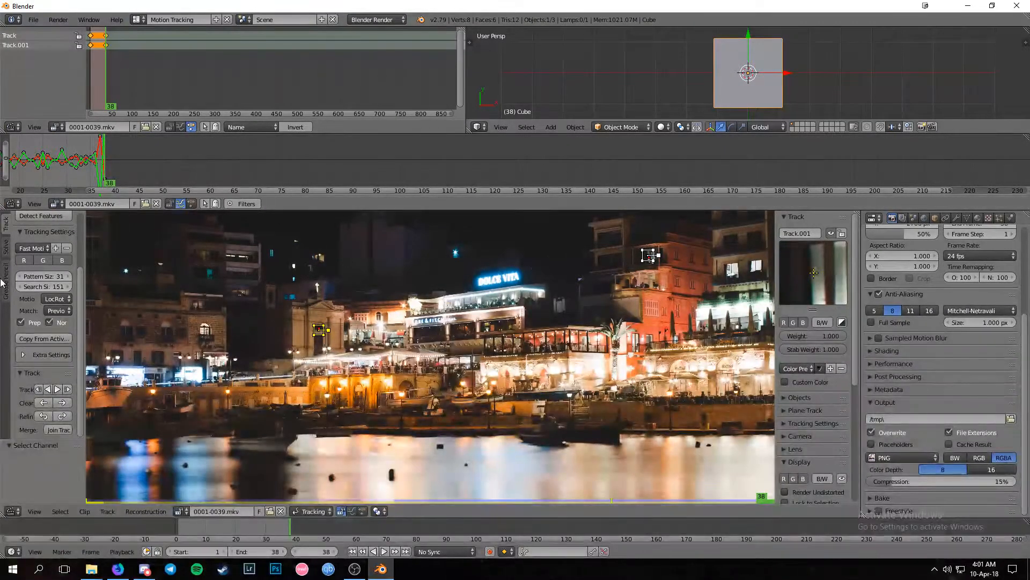
# - Enable the Tripod option for the solver and solve the camera motion
pyautogui.click(7, 248)
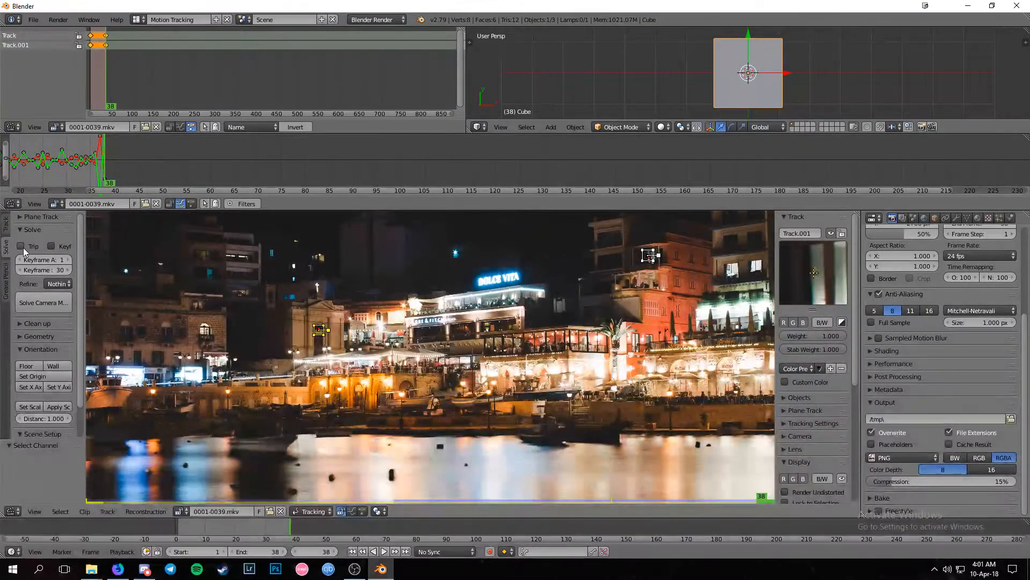
pyautogui.click(20, 246)
pyautogui.click(34, 302)
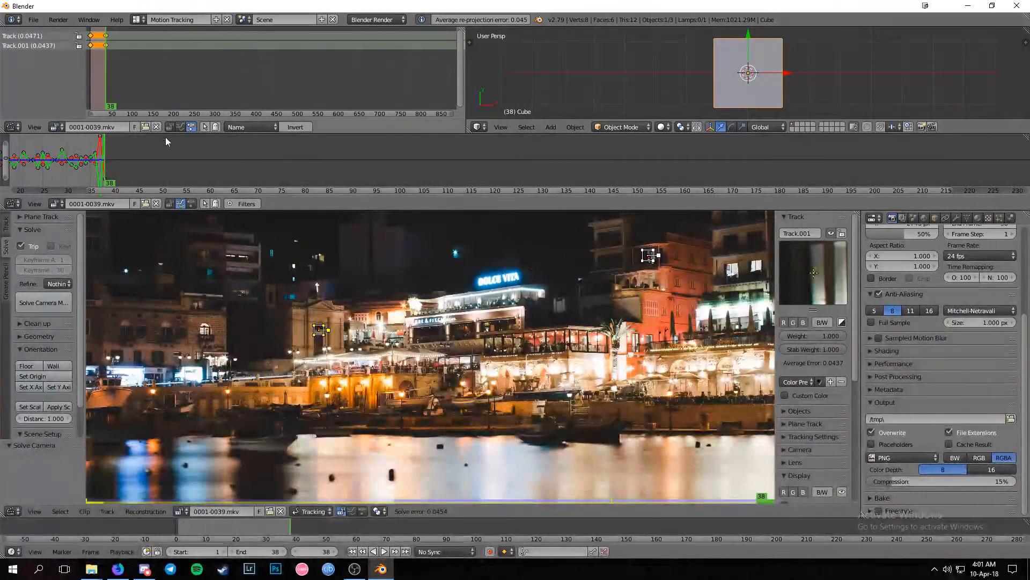
# - Return to the tracking tools and turn on 2D Stabilization for the clip
pyautogui.click(6, 223)
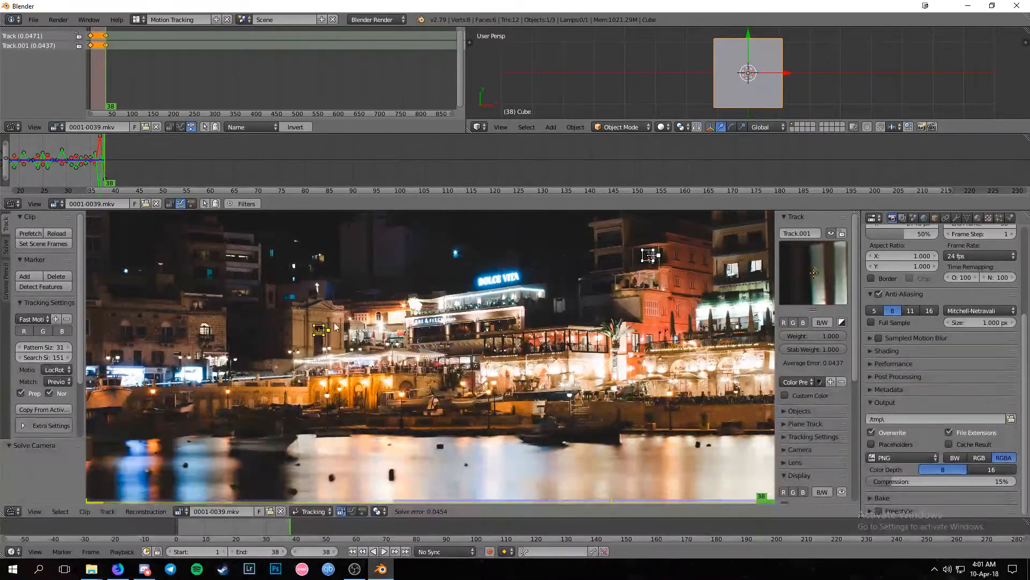
pyautogui.scroll(-10, 784, 344)
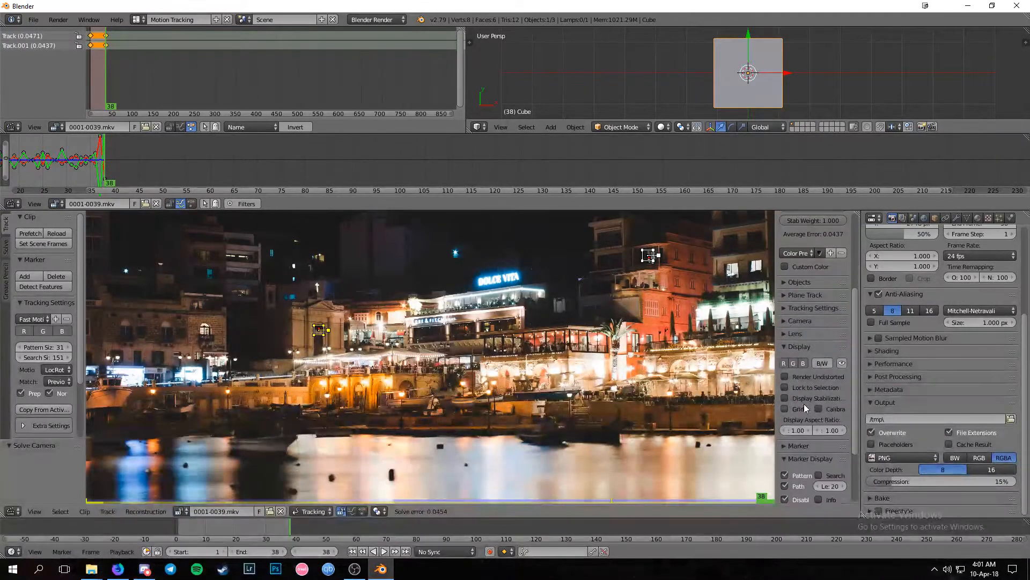
pyautogui.scroll(-4, 468, 384)
pyautogui.scroll(2, 475, 385)
pyautogui.scroll(-1, 523, 385)
pyautogui.moveTo(524, 385); pyautogui.dragTo(521, 351, button='middle')
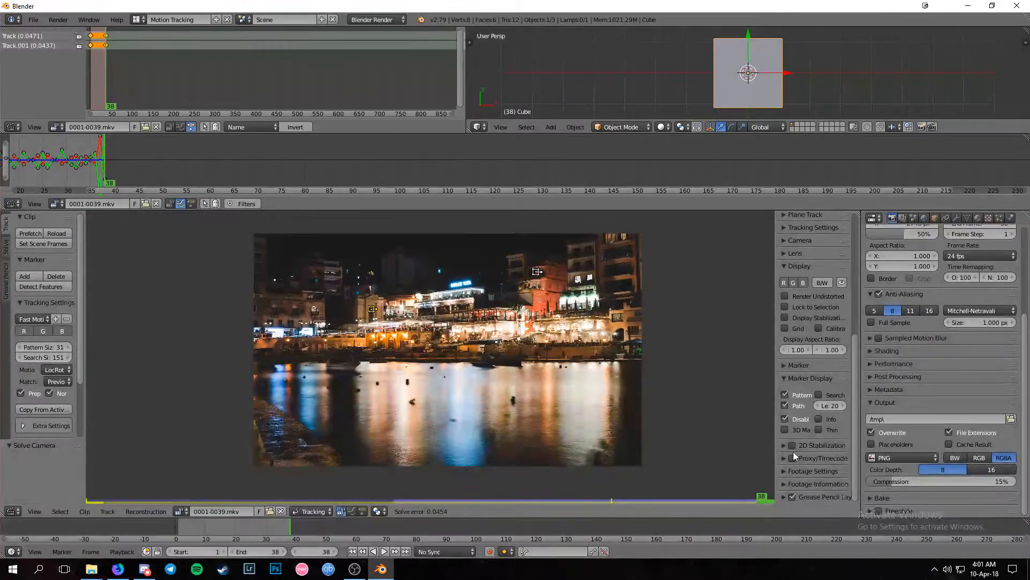
pyautogui.scroll(8, 824, 351)
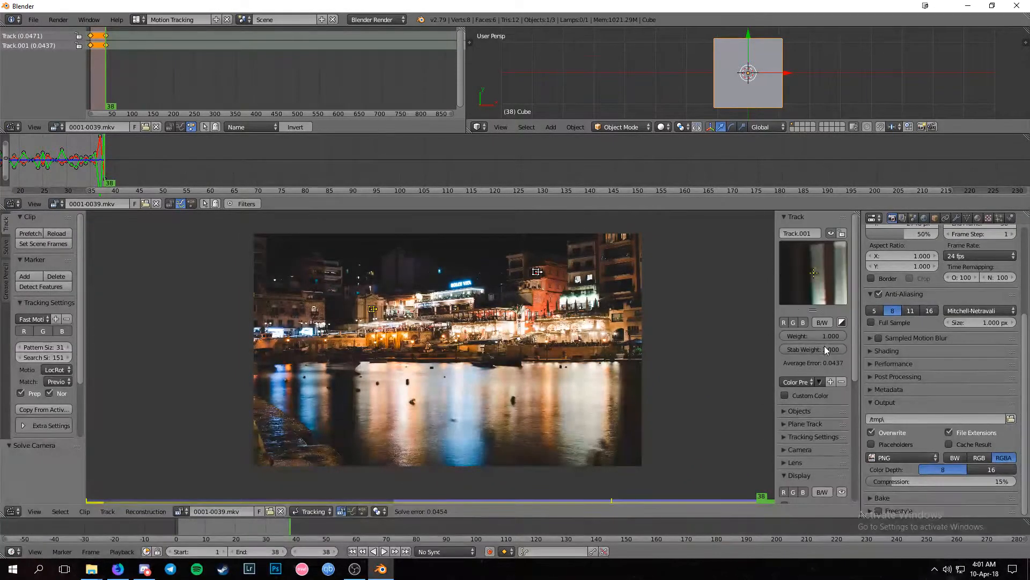
pyautogui.scroll(-8, 807, 345)
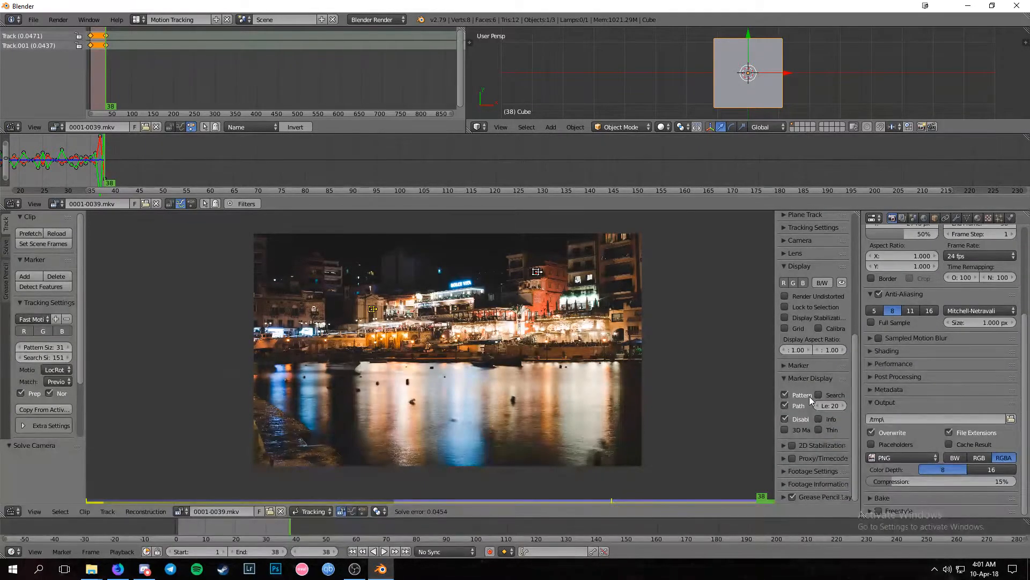
pyautogui.click(784, 446)
pyautogui.scroll(-5, 786, 430)
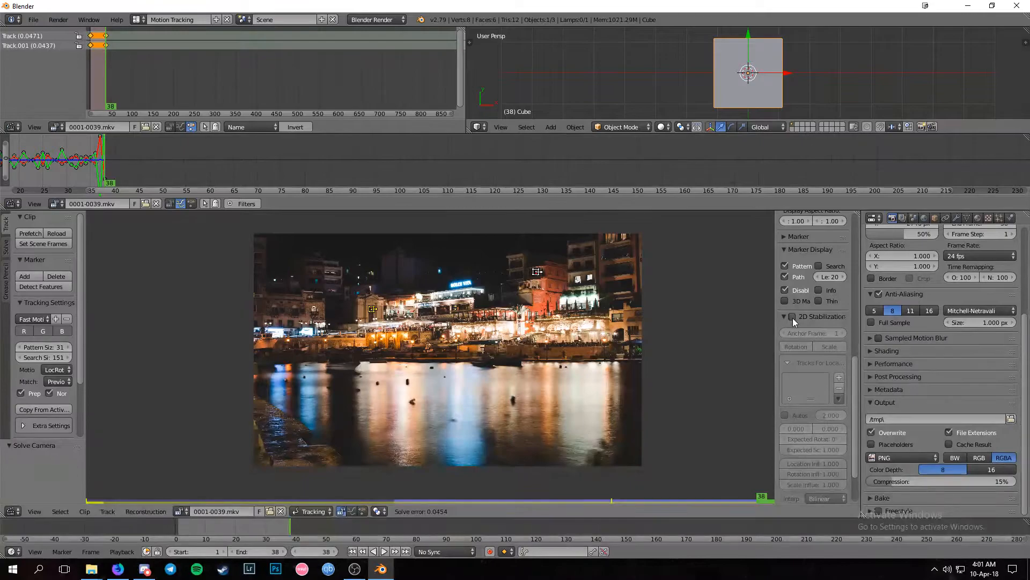
pyautogui.click(793, 317)
# - Enable rotation stabilization with Autoscale, adding Track and Track.001 as the tracks for both location and rotation
pyautogui.scroll(-2, 793, 322)
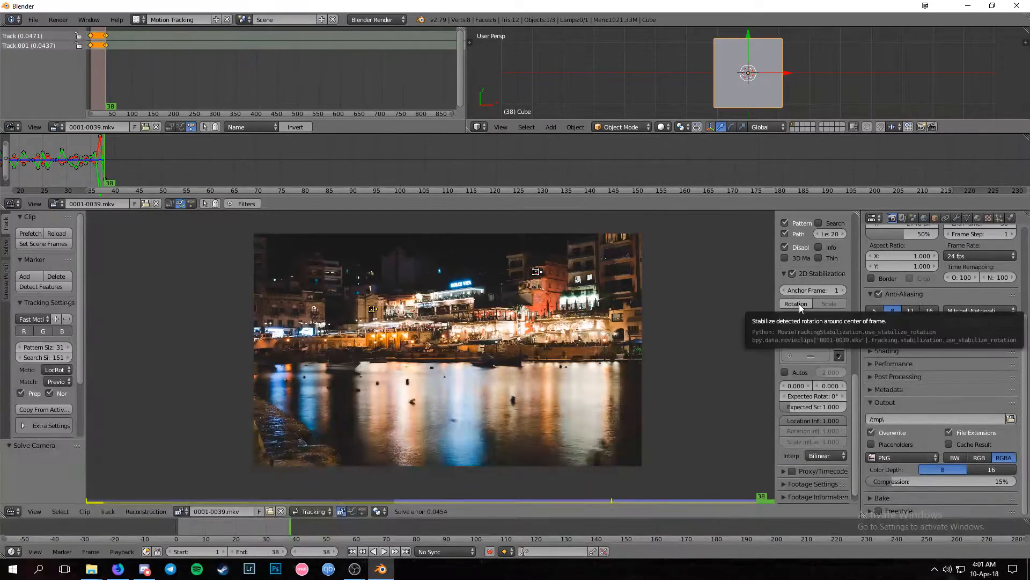
pyautogui.click(799, 304)
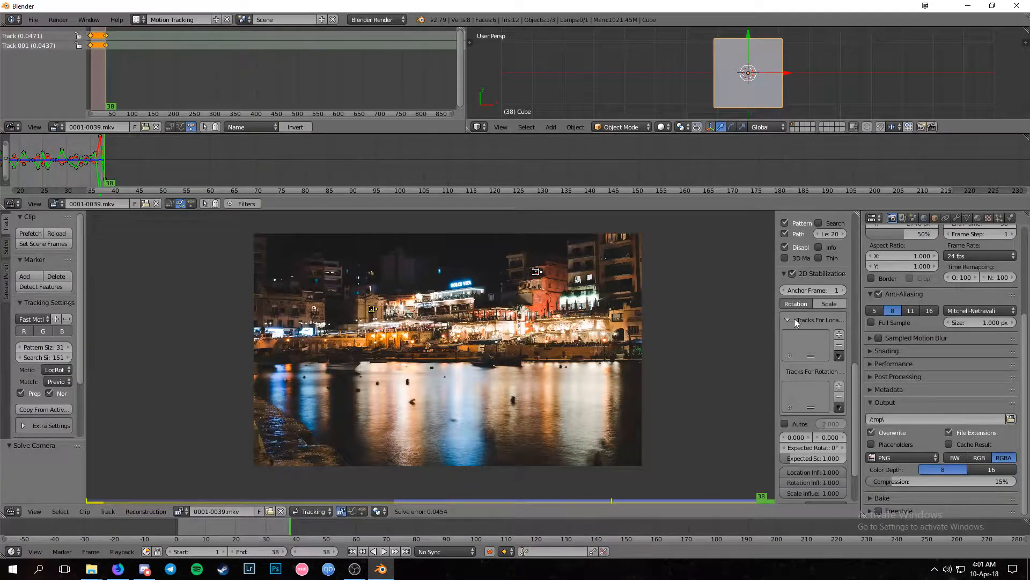
pyautogui.click(839, 336)
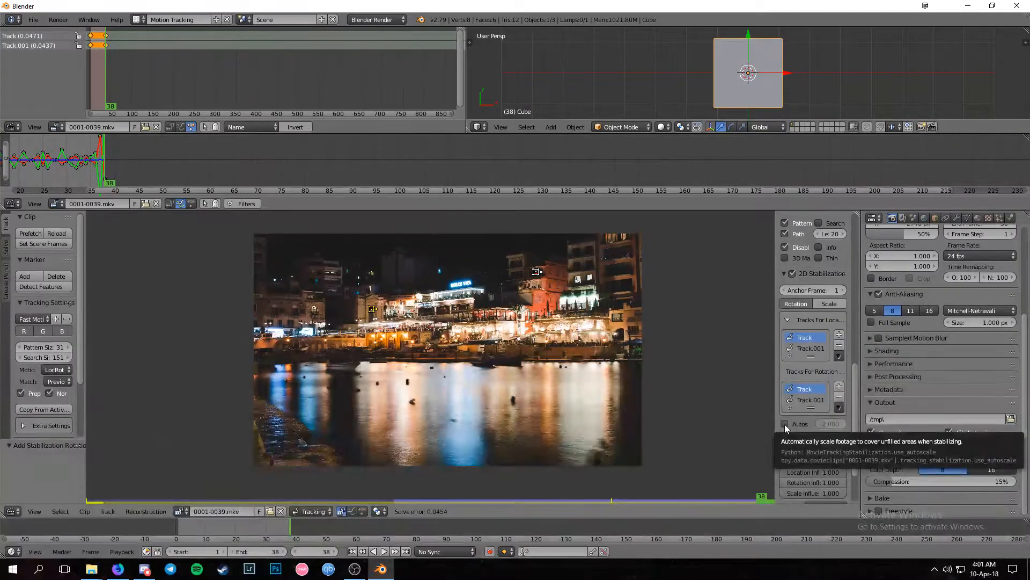
pyautogui.click(785, 424)
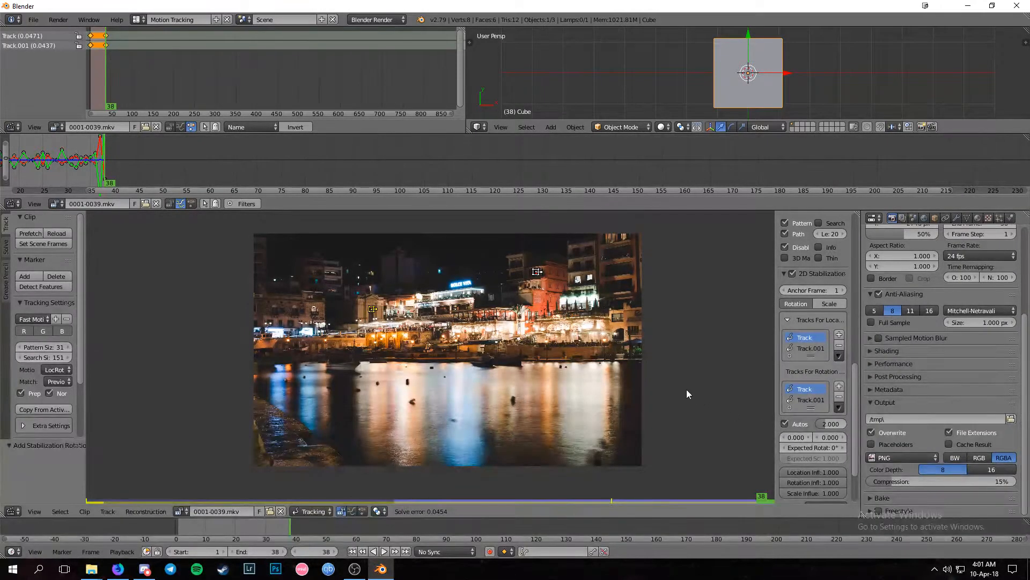
# - Turn on Display Stabilization so that the clip view shows the stabilized footage
pyautogui.scroll(1, 692, 420)
pyautogui.scroll(-2, 691, 418)
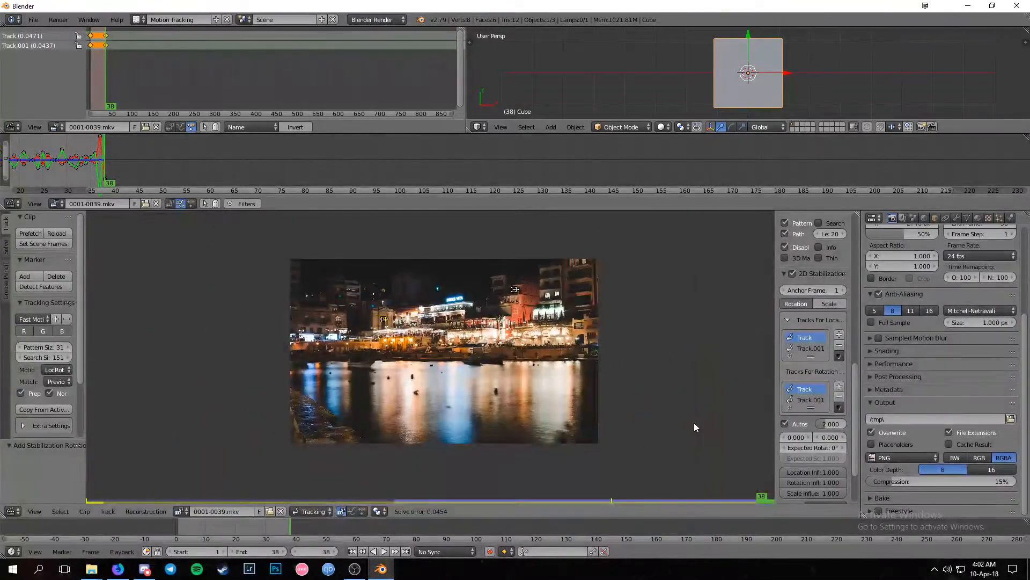
pyautogui.scroll(10, 810, 412)
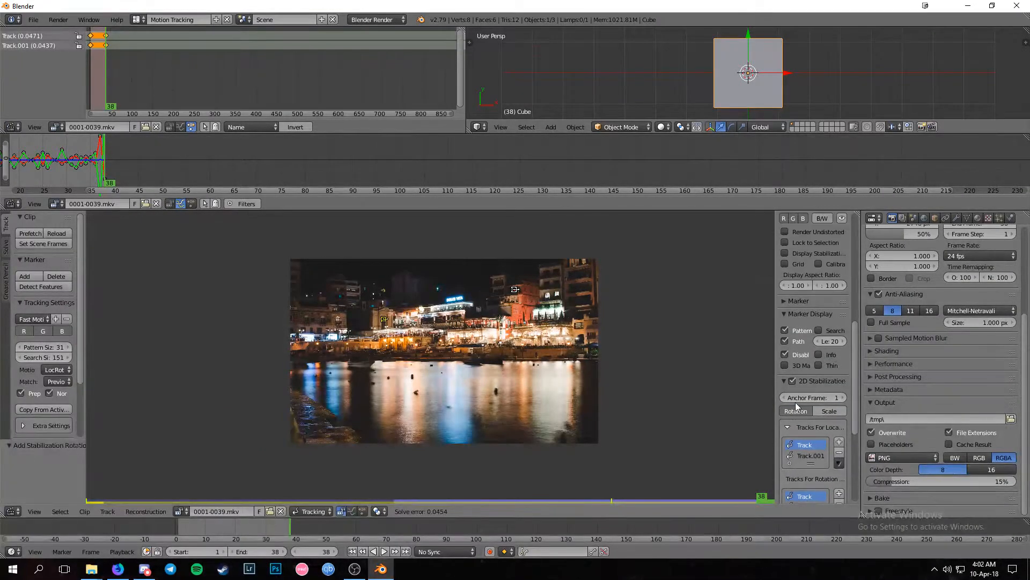
pyautogui.scroll(-10, 797, 397)
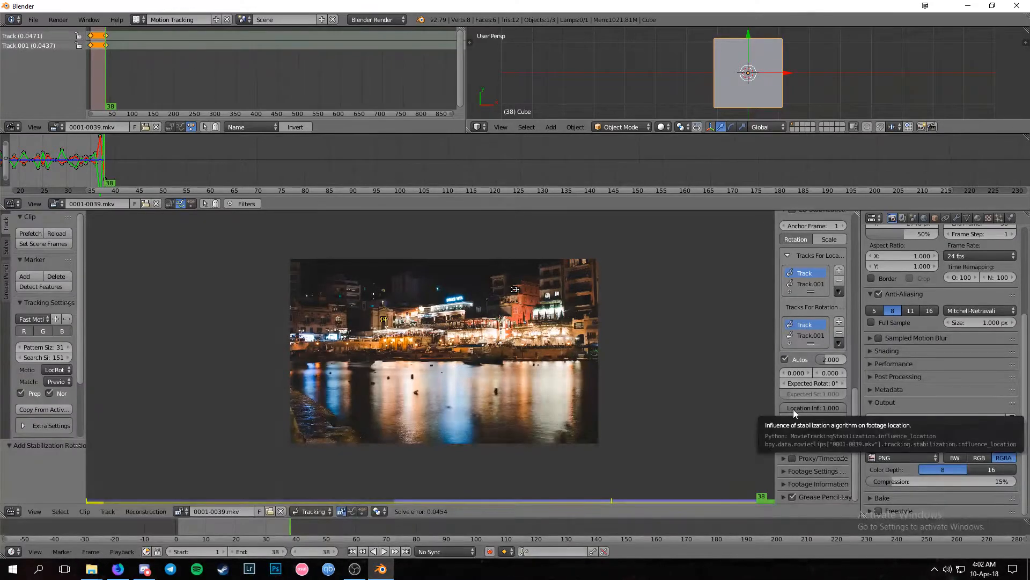
pyautogui.scroll(1, 794, 415)
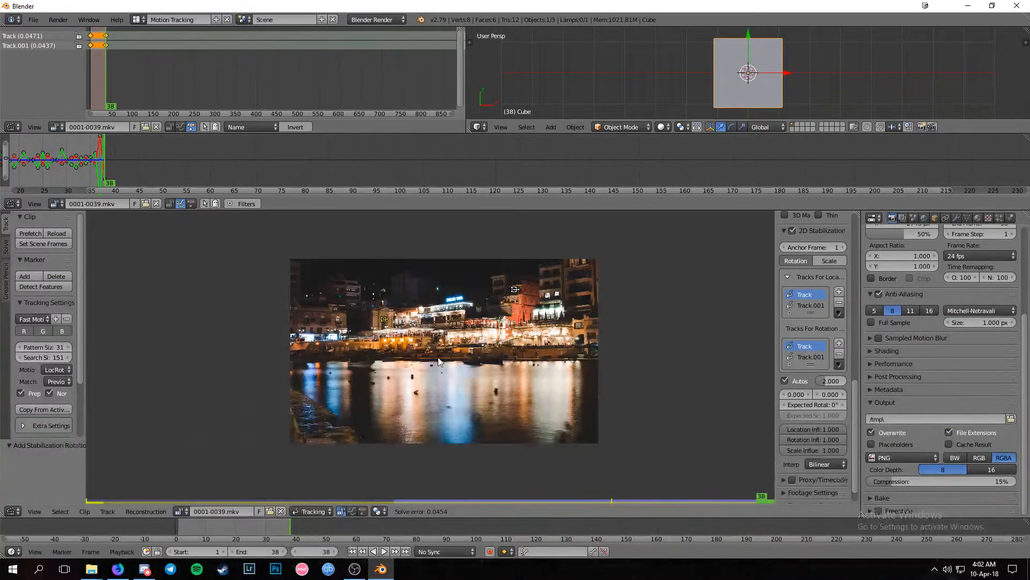
pyautogui.scroll(8, 835, 397)
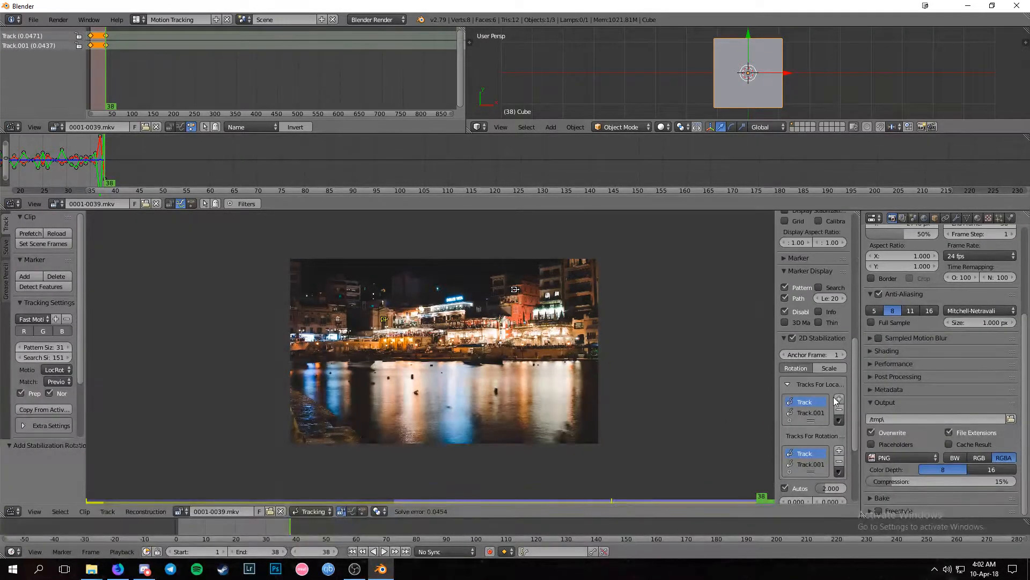
pyautogui.scroll(4, 823, 388)
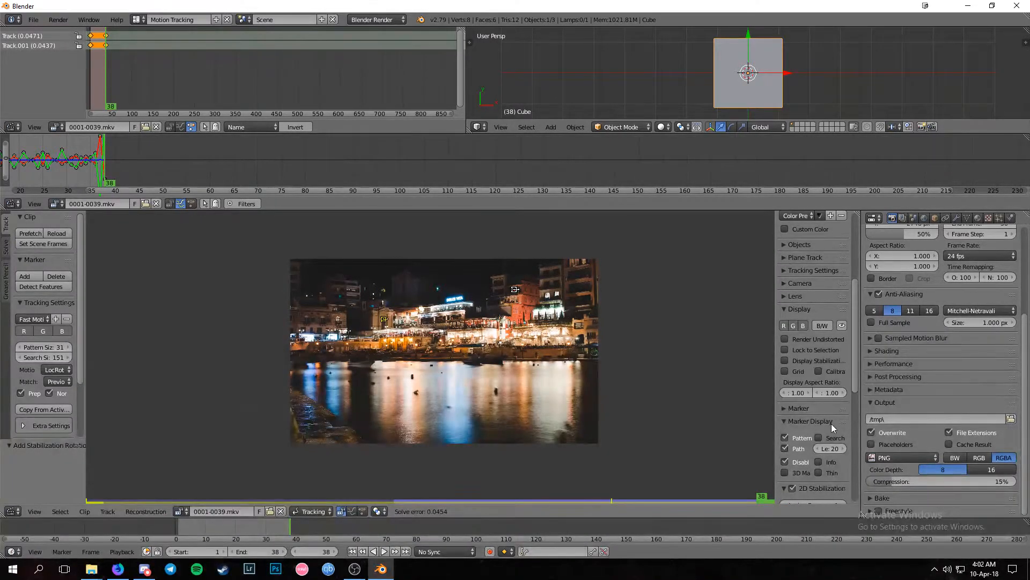
pyautogui.scroll(5, 831, 424)
pyautogui.scroll(-5, 821, 376)
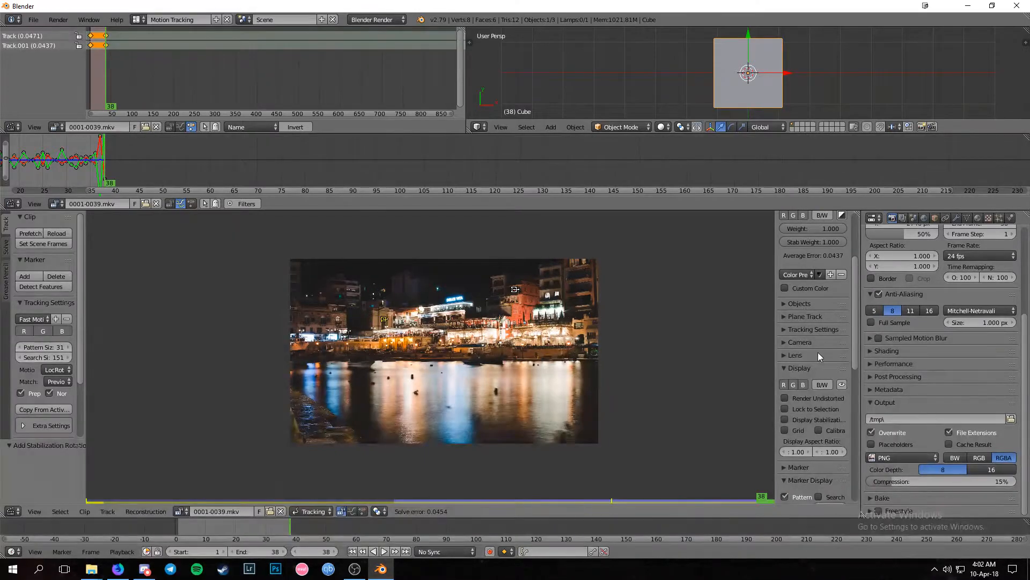
pyautogui.scroll(-2, 800, 371)
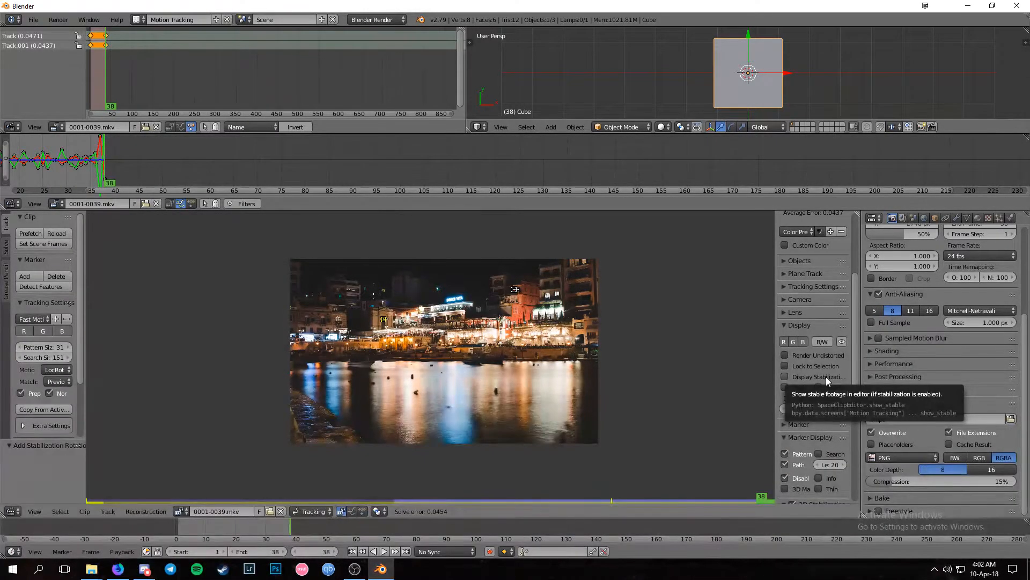
pyautogui.click(784, 376)
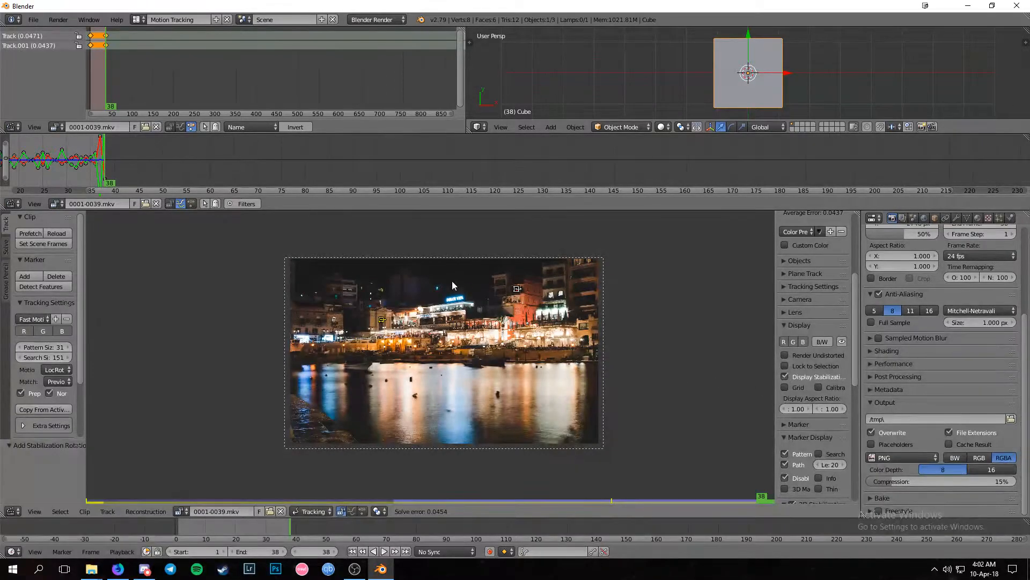
# - Review the 2D stabilization settings, and play the stabilized clip from frame 1 before stopping playback
pyautogui.scroll(-10, 795, 353)
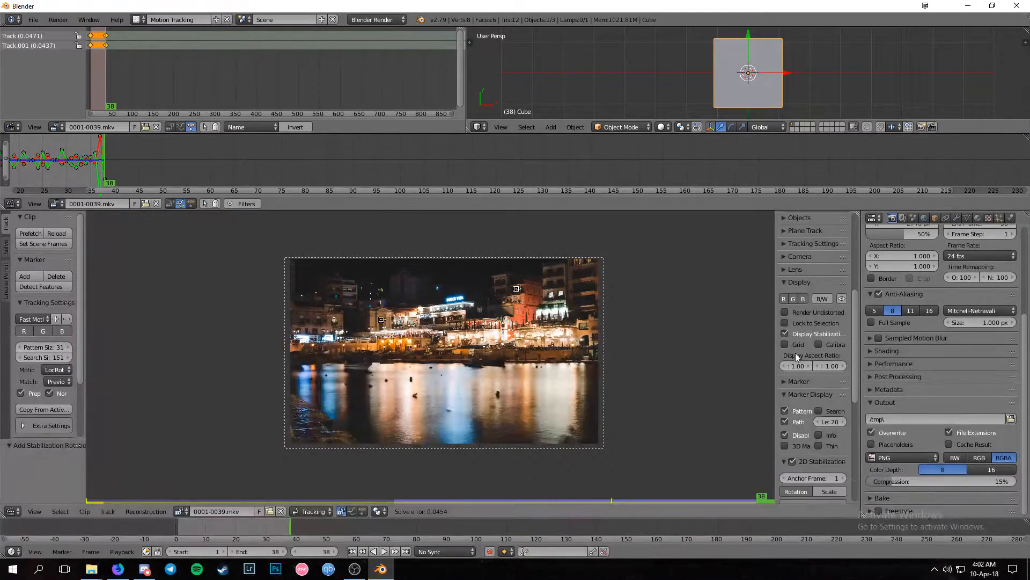
pyautogui.scroll(4, 795, 397)
pyautogui.scroll(-2, 809, 367)
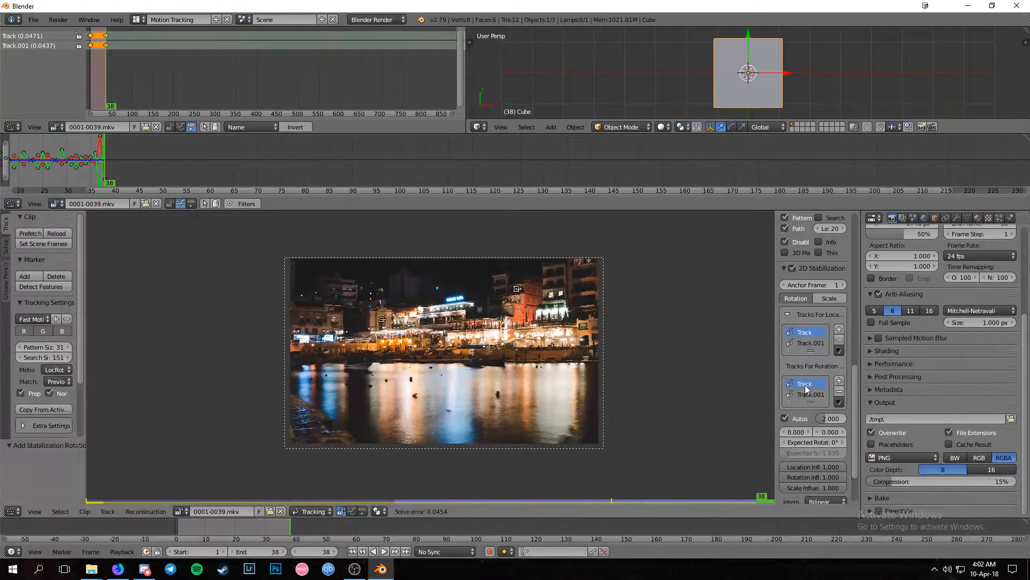
pyautogui.scroll(-1, 786, 413)
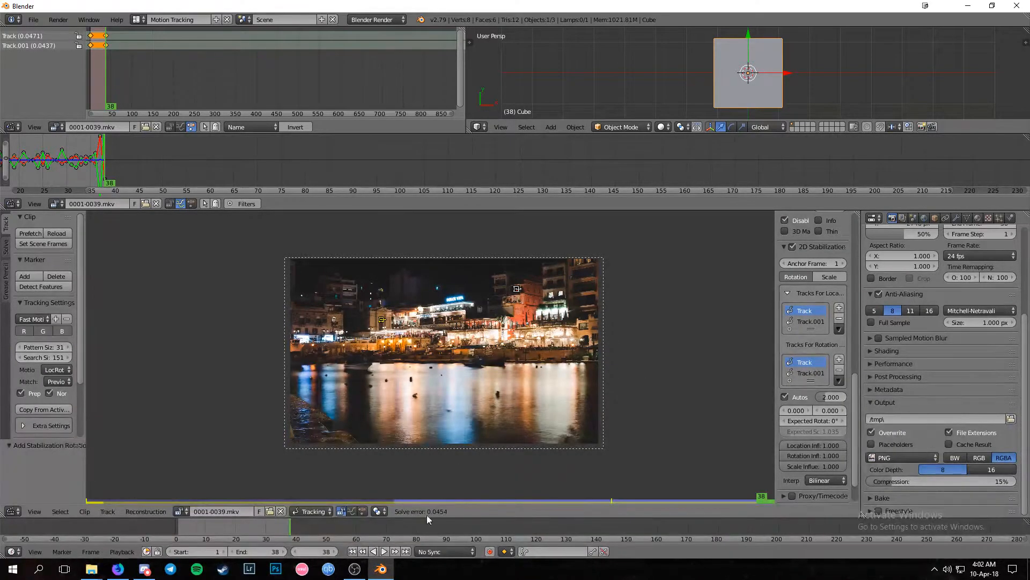
pyautogui.click(353, 552)
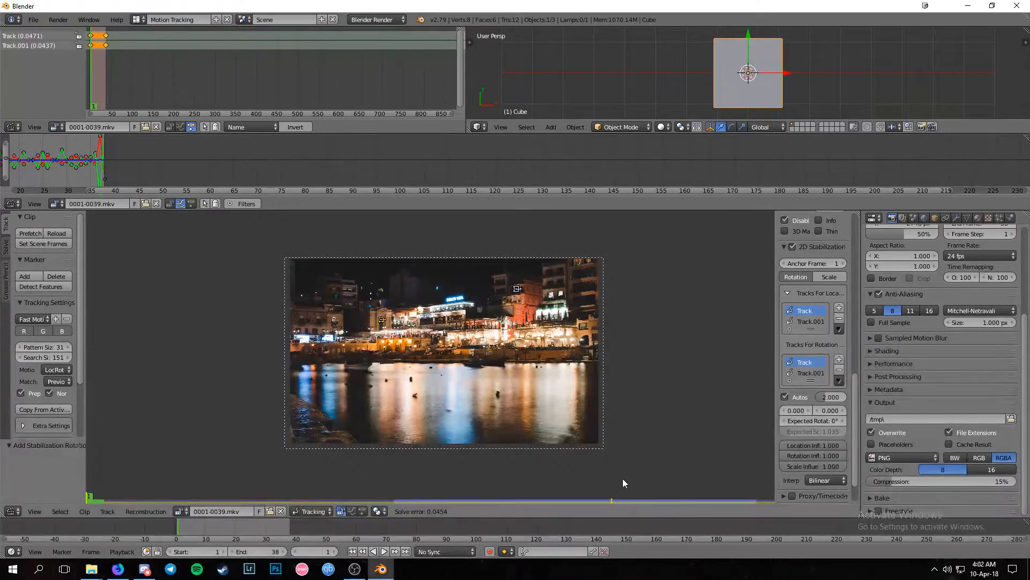
pyautogui.scroll(1, 494, 424)
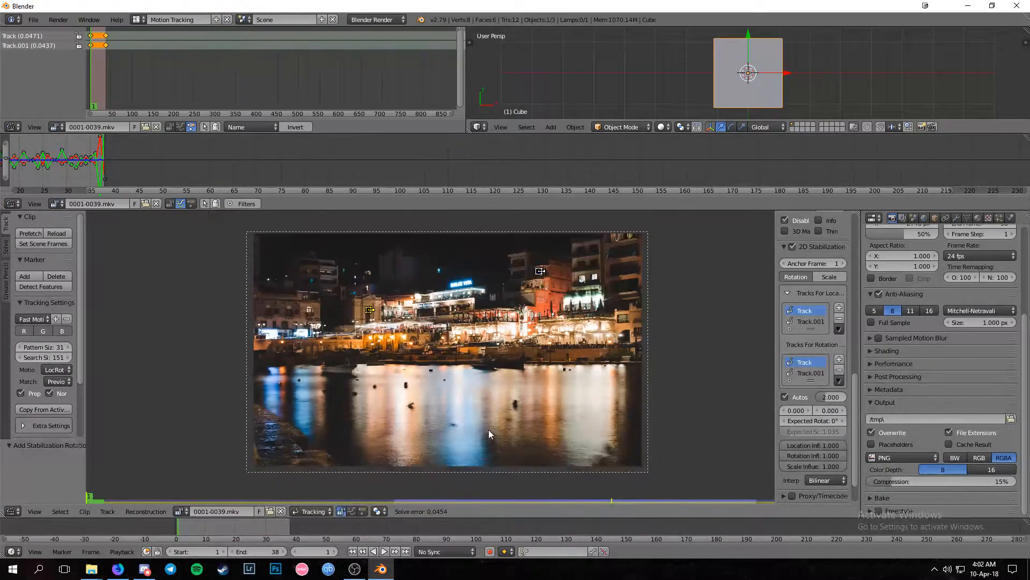
pyautogui.hotkey('alt', 'a')
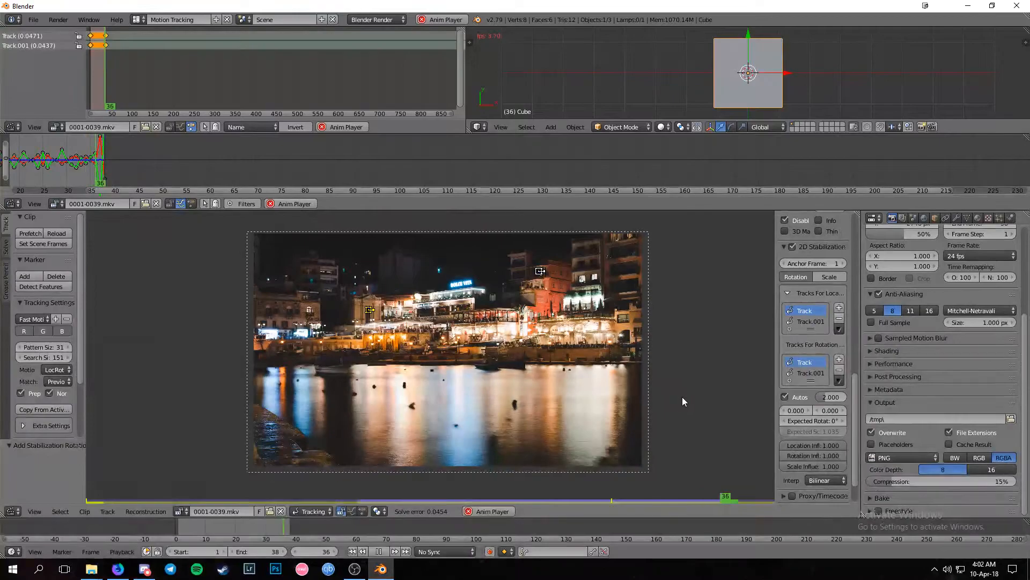
pyautogui.click(378, 551)
# - Inspect the stabilized image on frame 5 close up, from the waterfront buildings down to the water reflections
pyautogui.scroll(4, 443, 465)
pyautogui.scroll(-4, 444, 465)
pyautogui.scroll(3, 369, 330)
pyautogui.scroll(-2, 369, 331)
pyautogui.moveTo(369, 331); pyautogui.dragTo(503, 339, button='middle')
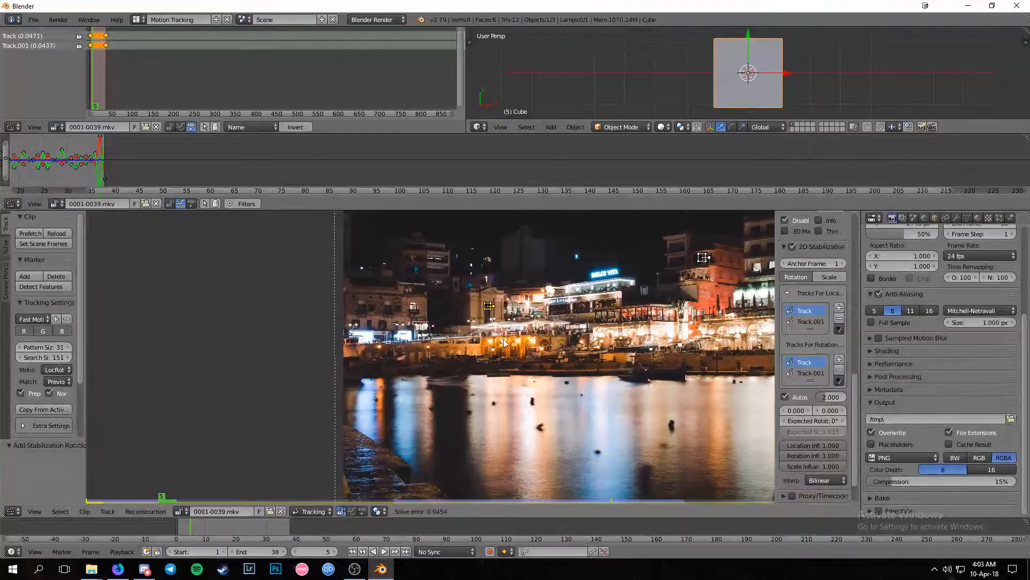
pyautogui.scroll(2, 491, 367)
pyautogui.moveTo(515, 448); pyautogui.dragTo(333, 353, button='middle')
pyautogui.scroll(1, 156, 420)
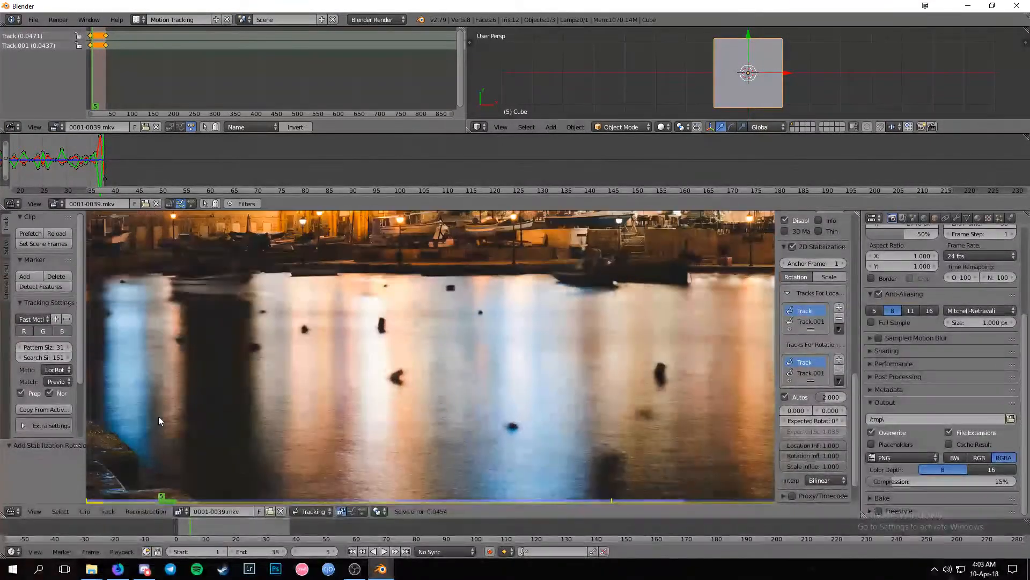
# - Examine the stabilized image on frame 5, comparing its edges and corners with the dashed frame outline
pyautogui.moveTo(134, 423); pyautogui.dragTo(508, 383, button='middle')
pyautogui.scroll(-4, 411, 388)
pyautogui.scroll(-1, 648, 363)
pyautogui.moveTo(648, 363); pyautogui.dragTo(480, 413, button='middle')
pyautogui.scroll(4, 480, 413)
pyautogui.moveTo(564, 266); pyautogui.dragTo(554, 312, button='middle')
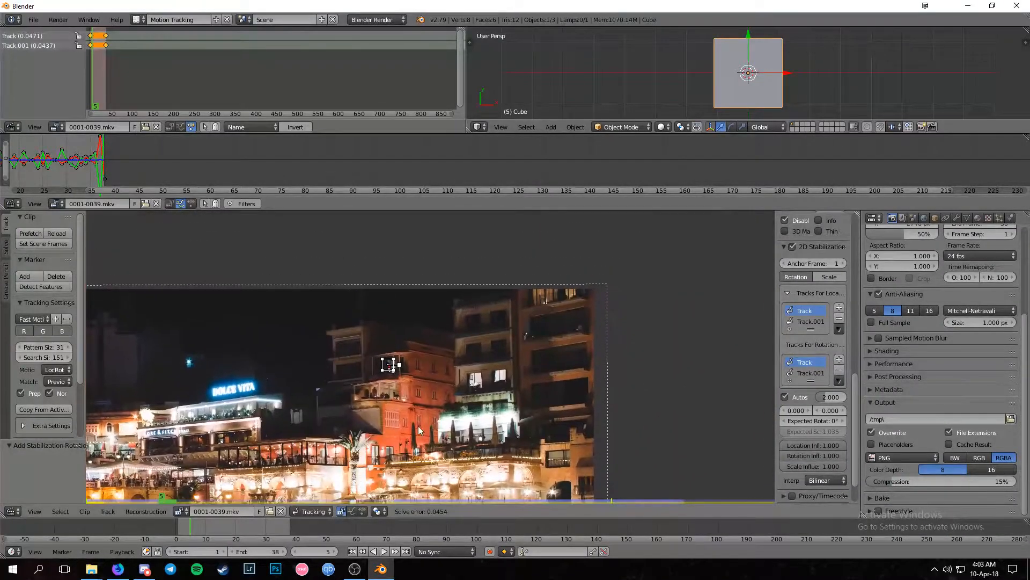
pyautogui.scroll(4, 530, 355)
pyautogui.scroll(-4, 507, 372)
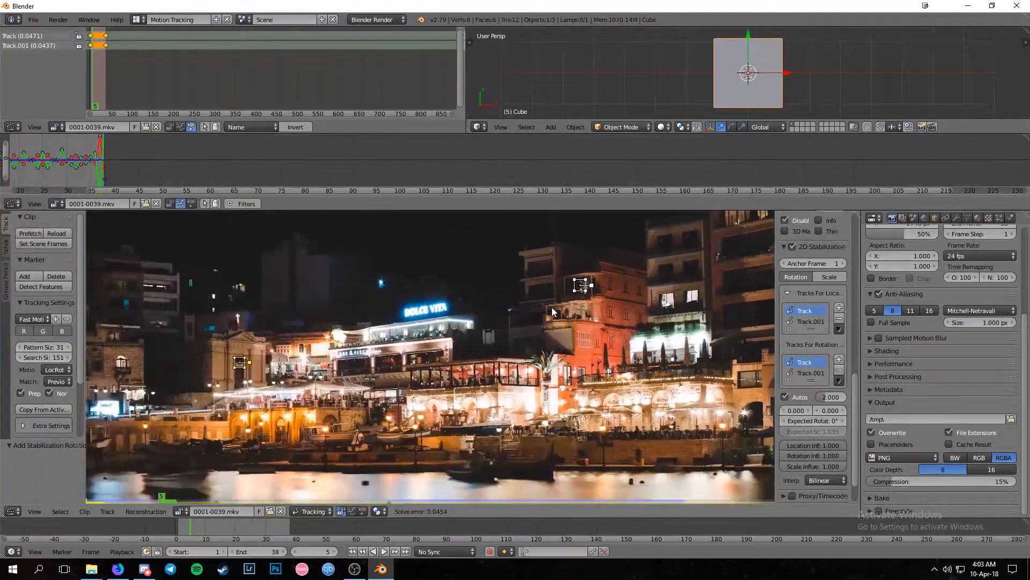
pyautogui.scroll(-3, 426, 363)
pyautogui.scroll(1, 413, 355)
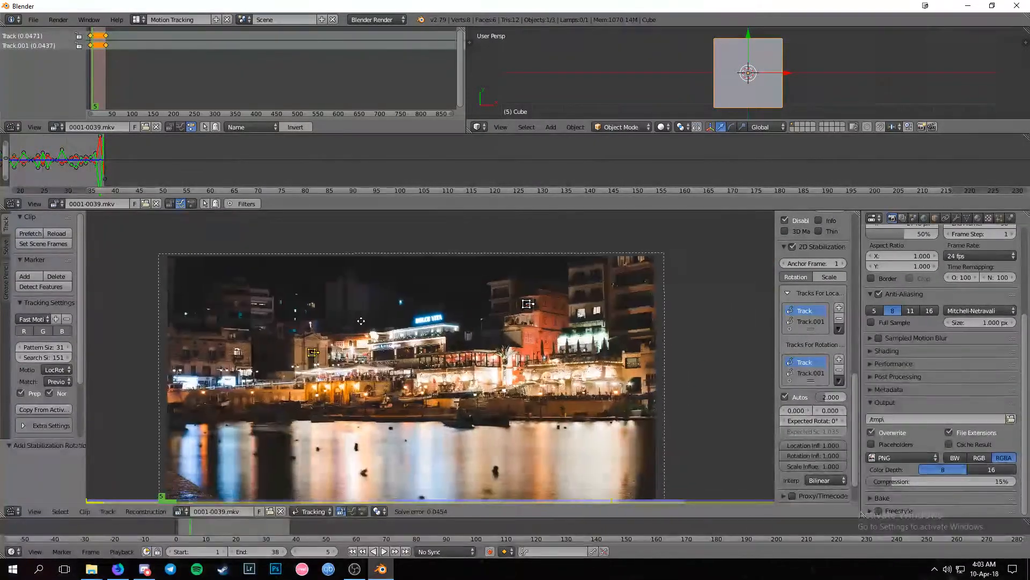
pyautogui.moveTo(412, 355); pyautogui.dragTo(438, 250, button='middle')
pyautogui.scroll(-1, 372, 294)
pyautogui.moveTo(372, 294); pyautogui.dragTo(362, 348, button='middle')
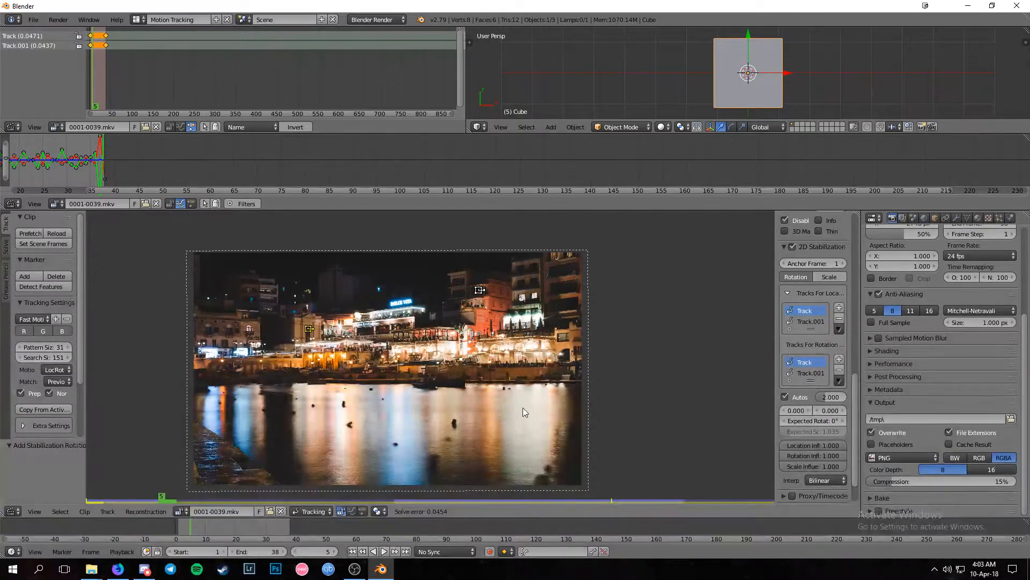
pyautogui.scroll(-1, 526, 413)
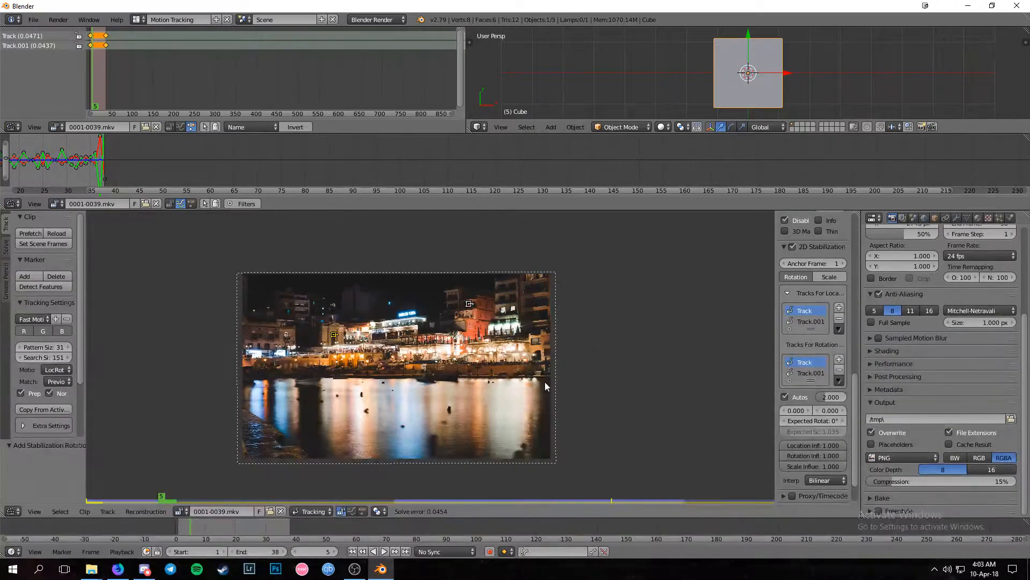
# - Examine the Track.001 marker on the orange building's balcony and its position relative to the rest of the scene
pyautogui.scroll(4, 445, 366)
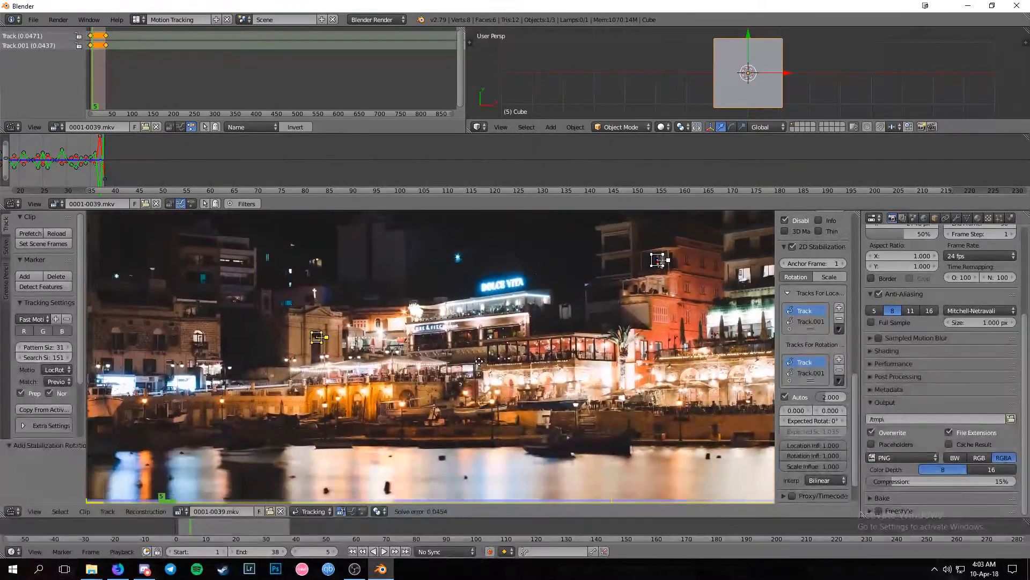
pyautogui.moveTo(620, 357); pyautogui.dragTo(403, 453, button='middle')
pyautogui.scroll(6, 816, 338)
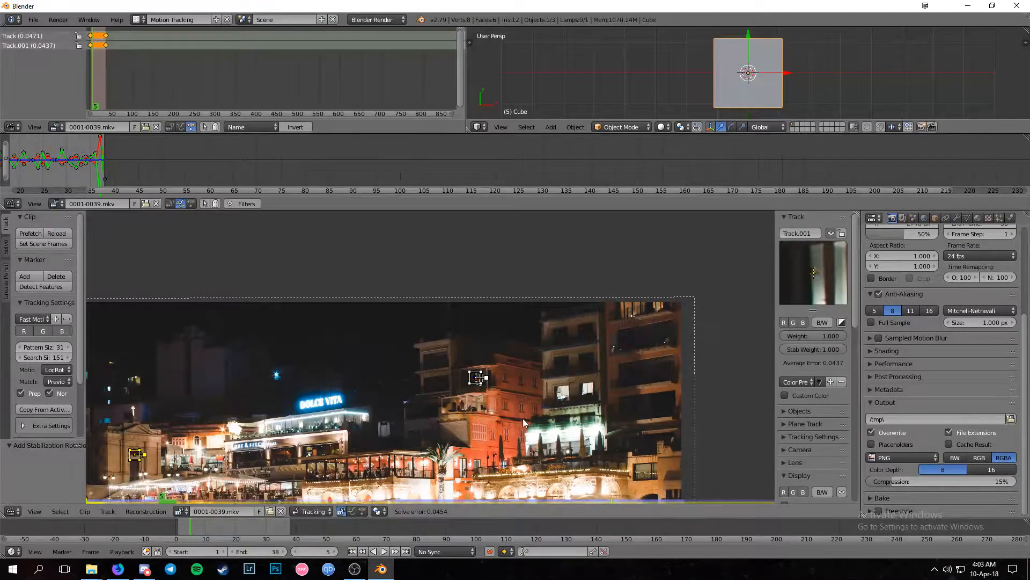
pyautogui.scroll(6, 473, 384)
pyautogui.moveTo(438, 369); pyautogui.dragTo(360, 339, button='middle')
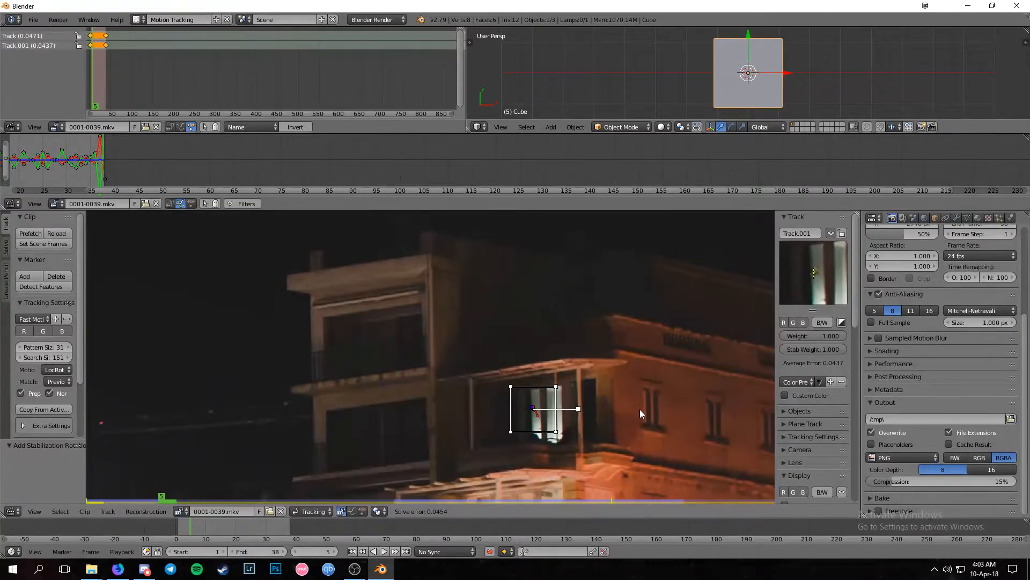
pyautogui.scroll(-6, 424, 364)
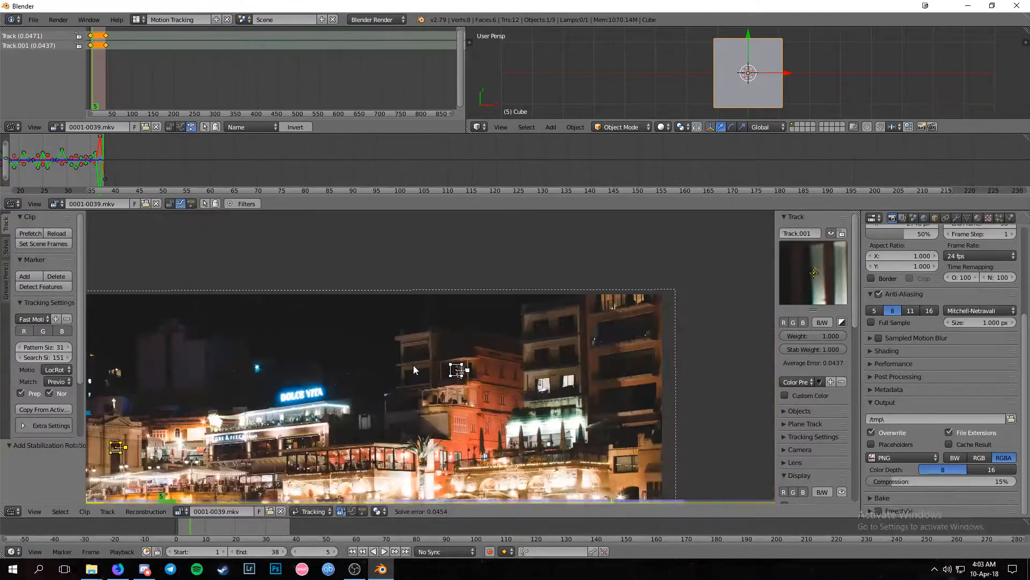
pyautogui.moveTo(317, 335); pyautogui.dragTo(444, 299, button='middle')
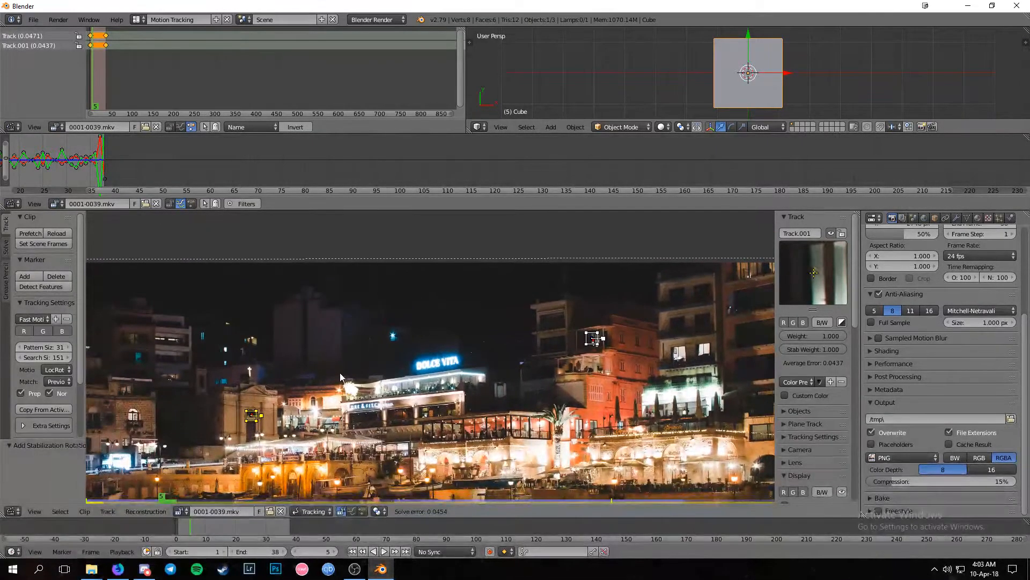
pyautogui.scroll(4, 633, 346)
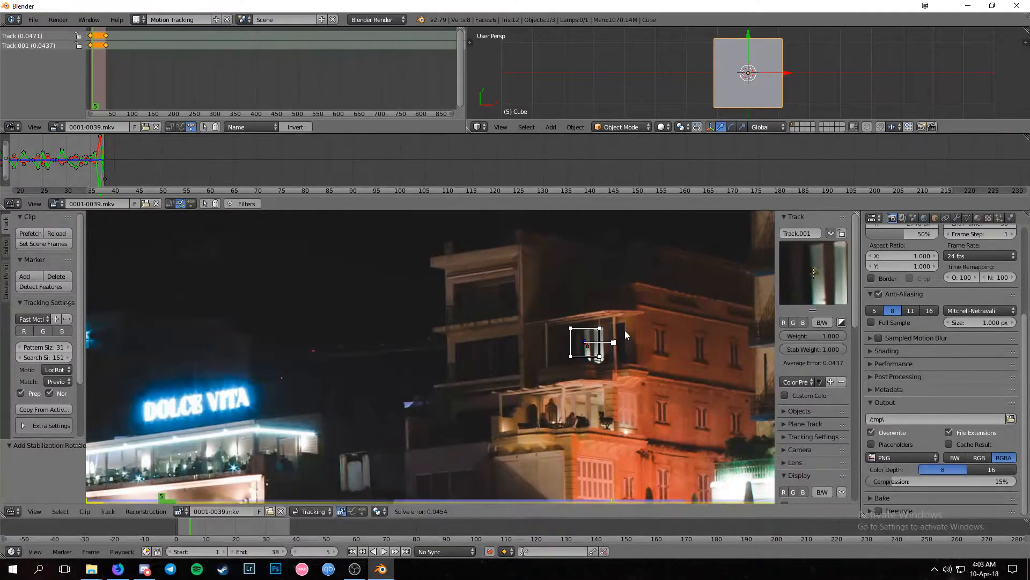
pyautogui.scroll(-5, 310, 291)
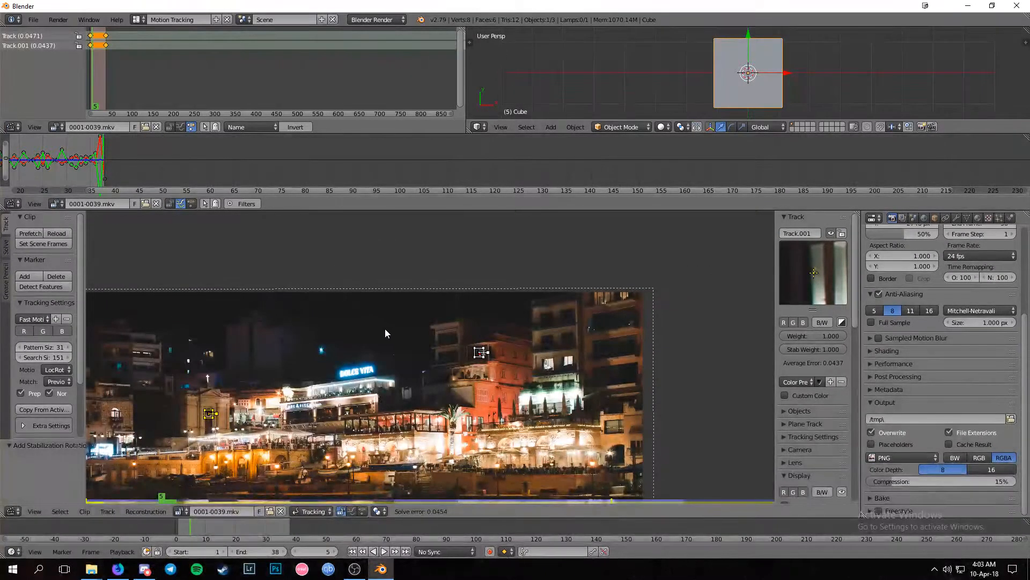
# - Nudge the Track.001 marker slightly on frame 5 to refine its position on the bright balcony window edge
pyautogui.scroll(1, 397, 366)
pyautogui.scroll(6, 574, 352)
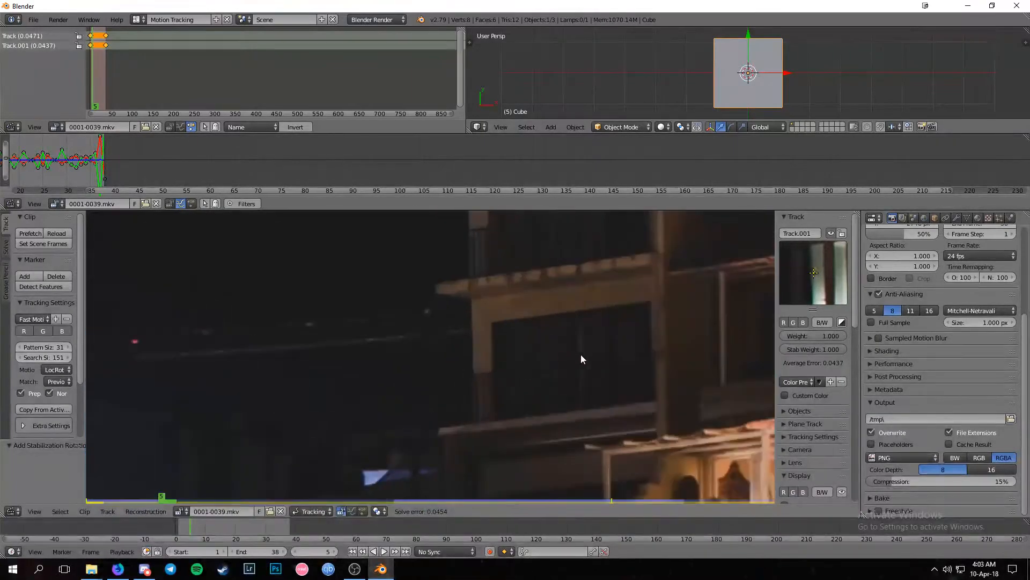
pyautogui.scroll(3, 533, 414)
pyautogui.scroll(-1, 484, 400)
pyautogui.scroll(6, 490, 386)
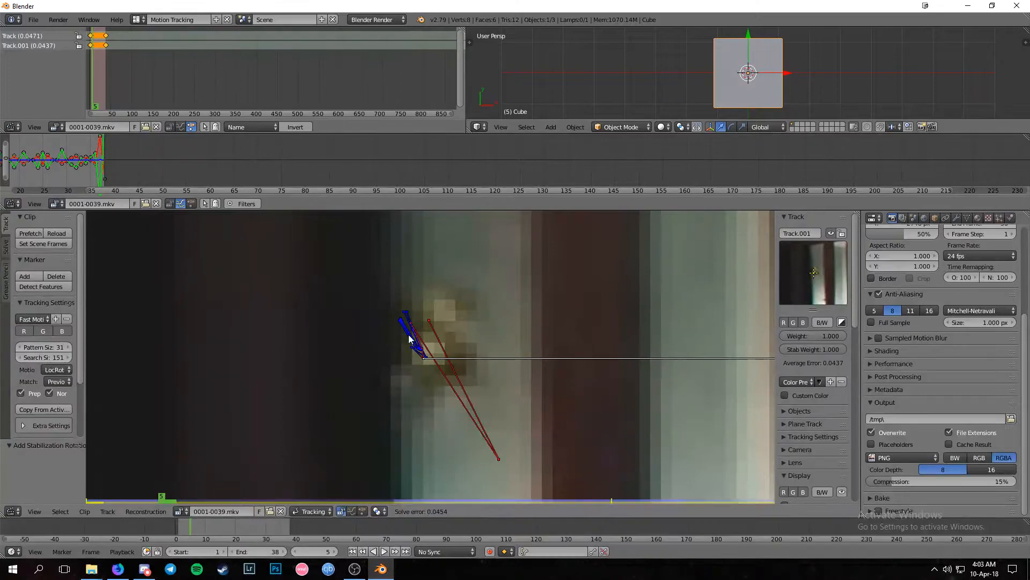
pyautogui.scroll(-4, 429, 326)
pyautogui.scroll(5, 399, 347)
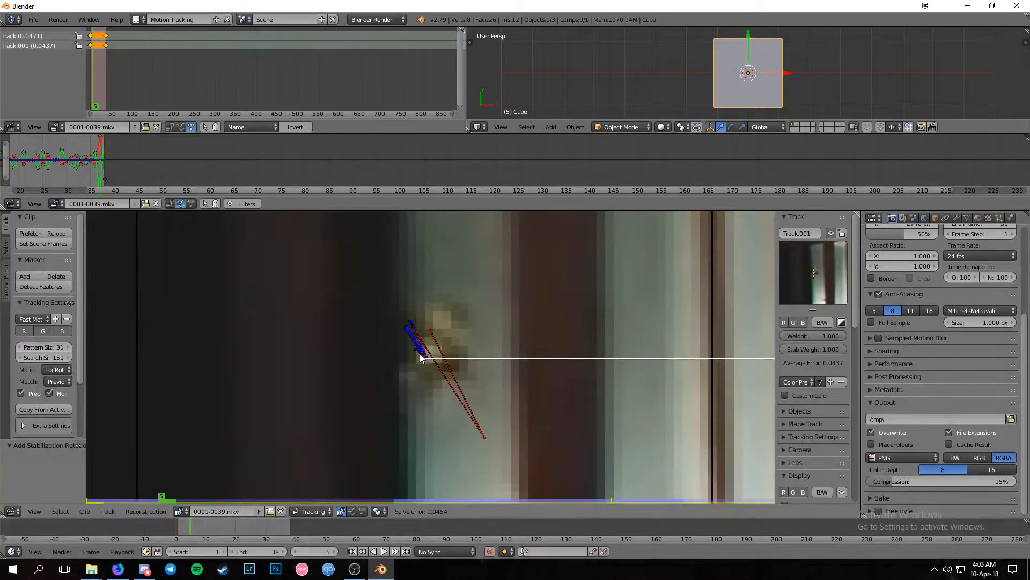
pyautogui.moveTo(816, 276); pyautogui.dragTo(813, 277)
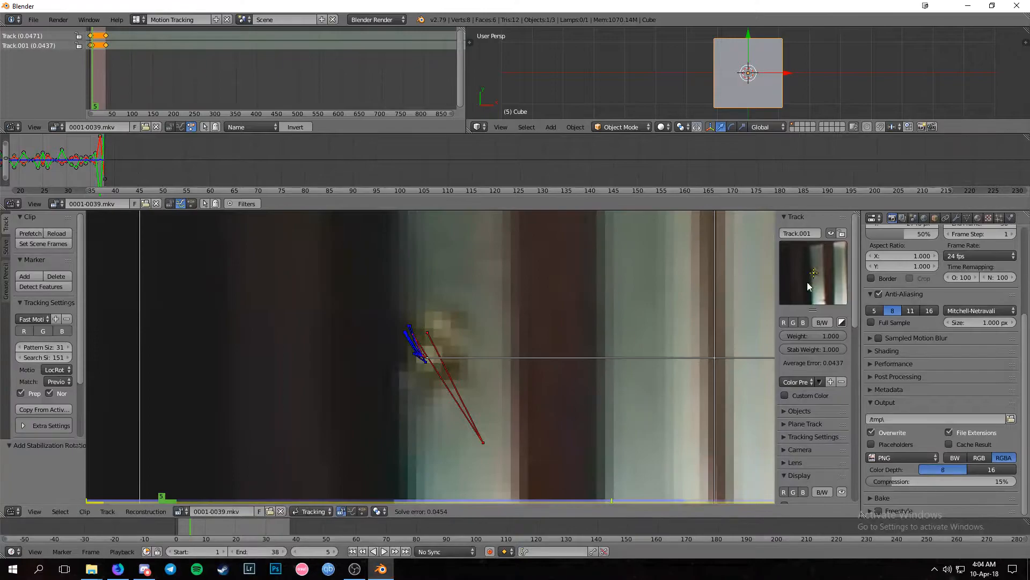
pyautogui.scroll(-5, 45, 321)
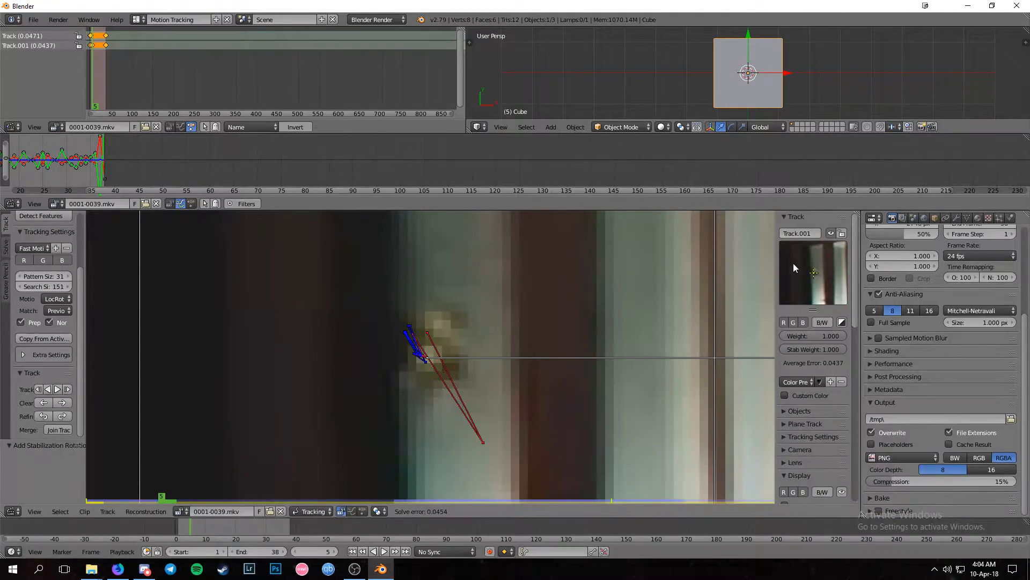
pyautogui.scroll(-15, 584, 333)
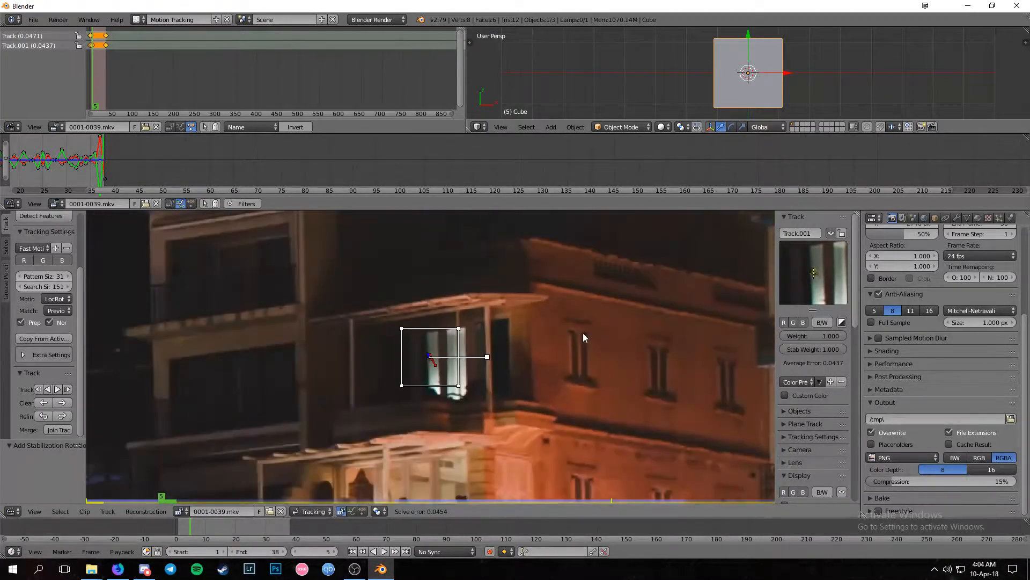
pyautogui.moveTo(312, 327); pyautogui.dragTo(616, 325, button='middle')
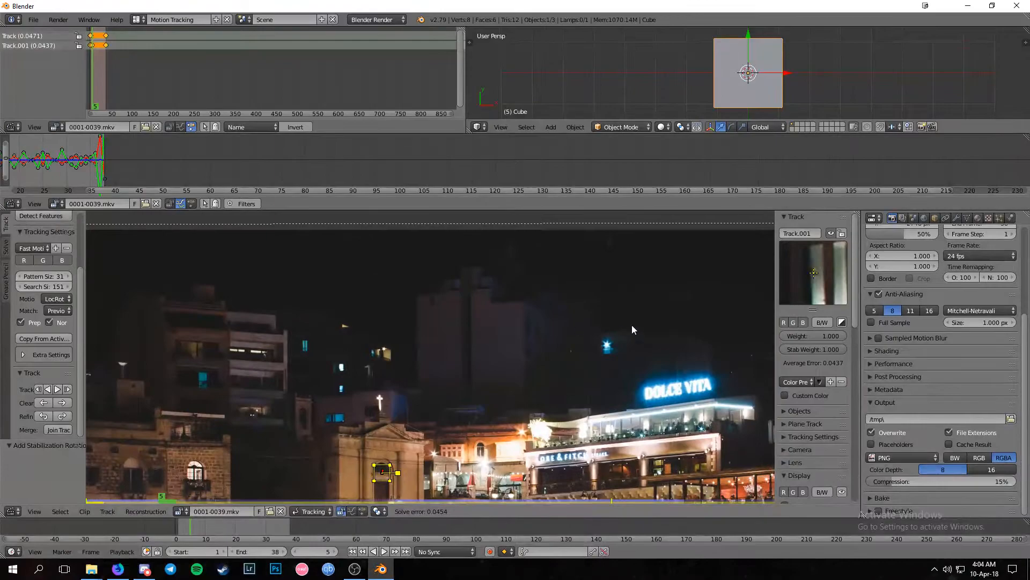
pyautogui.scroll(-3, 560, 384)
pyautogui.scroll(1, 574, 409)
pyautogui.moveTo(574, 409); pyautogui.dragTo(404, 388, button='middle')
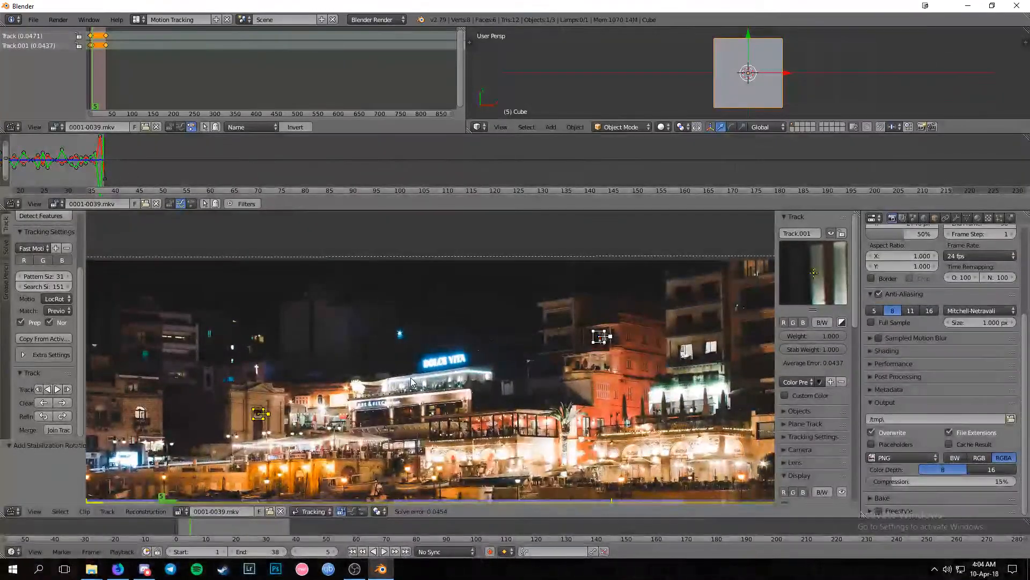
# - Select only the Track channel and slightly nudge its marker on frame 5 at the arch above the church door
pyautogui.click(40, 42)
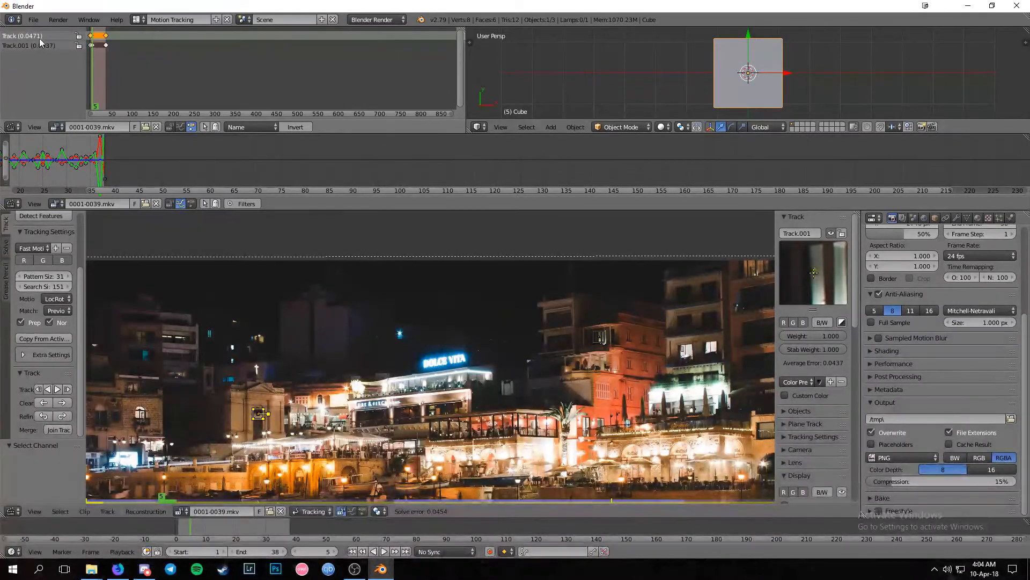
pyautogui.keyDown('shift'); pyautogui.click(41, 36); pyautogui.keyUp('shift')
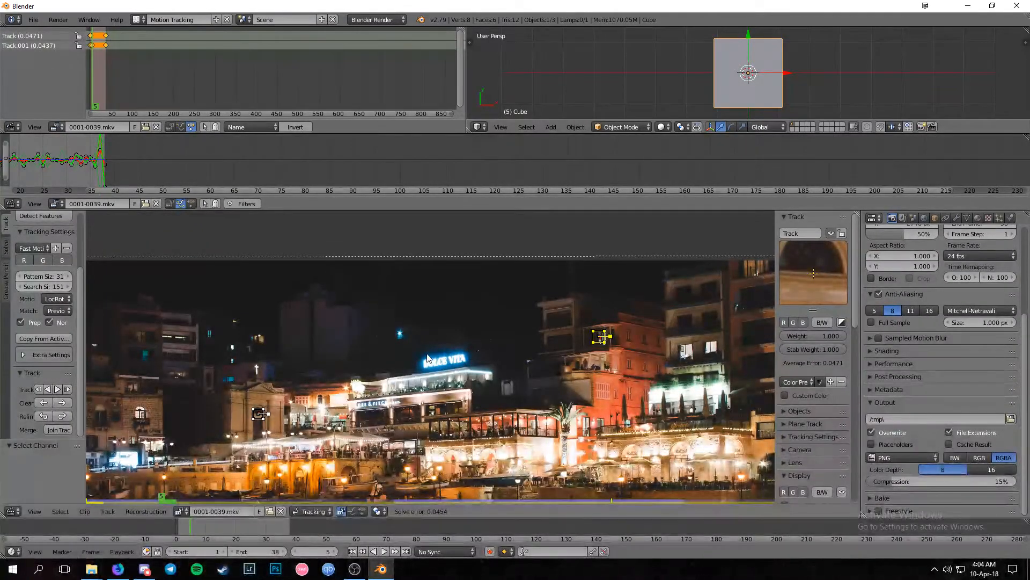
pyautogui.scroll(-2, 413, 350)
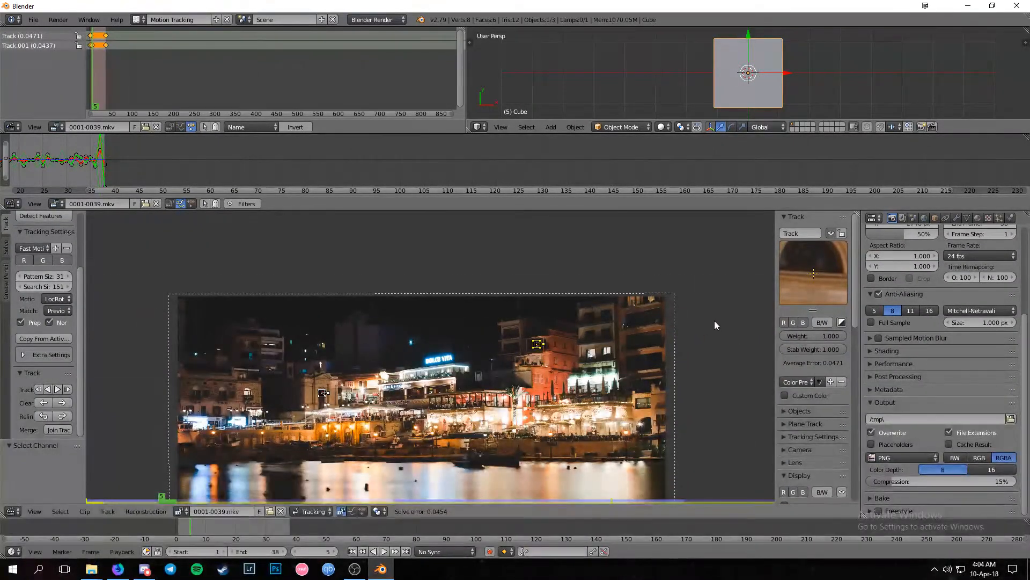
pyautogui.keyDown('shift'); pyautogui.click(55, 45); pyautogui.keyUp('shift')
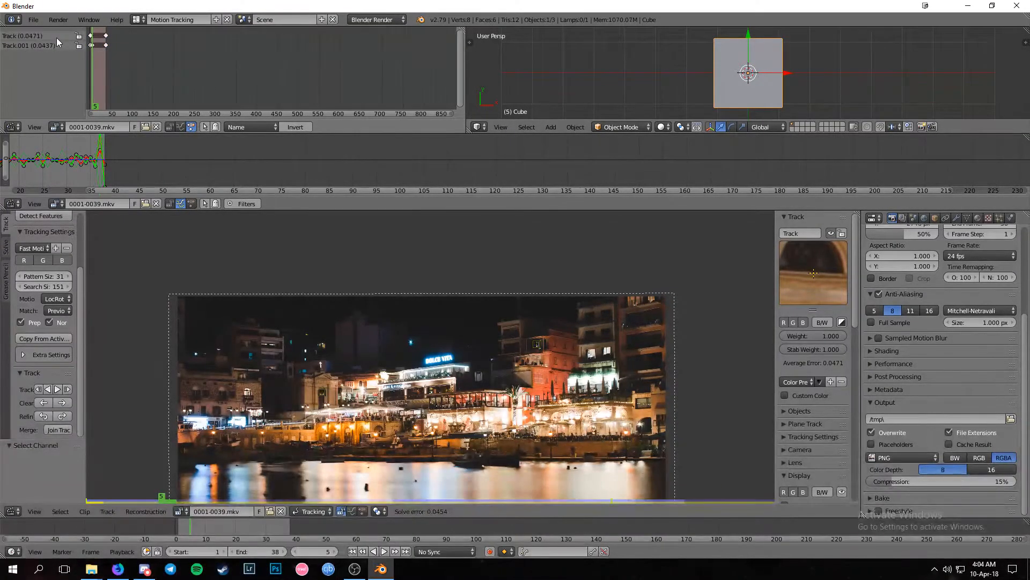
pyautogui.scroll(6, 290, 367)
pyautogui.moveTo(290, 367); pyautogui.dragTo(544, 218, button='middle')
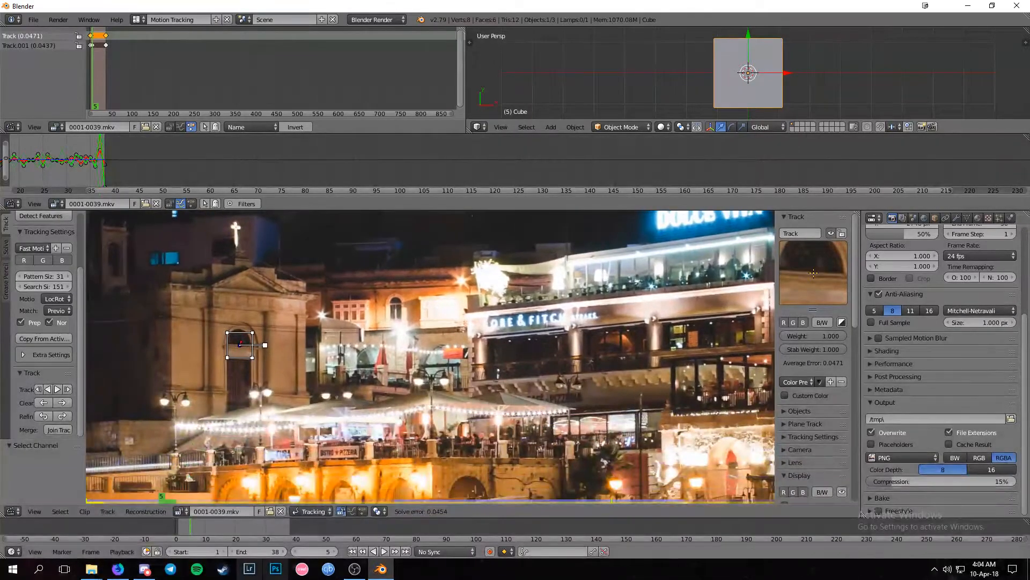
pyautogui.scroll(3, 198, 430)
pyautogui.moveTo(209, 407); pyautogui.dragTo(593, 425, button='middle')
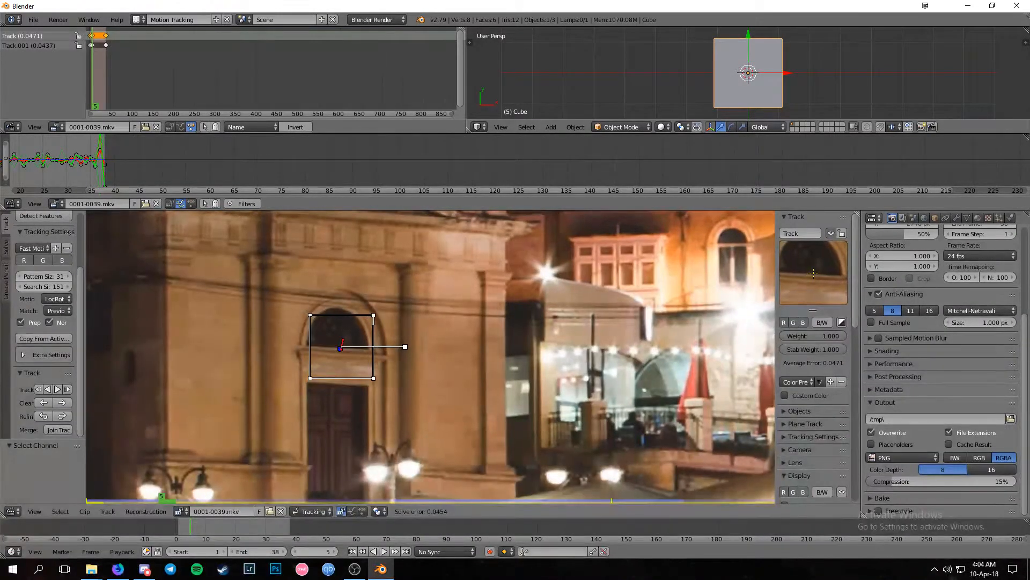
pyautogui.moveTo(814, 273)
pyautogui.mouseDown()
pyautogui.moveTo(794, 279)
pyautogui.moveTo(813, 273)
pyautogui.mouseUp()
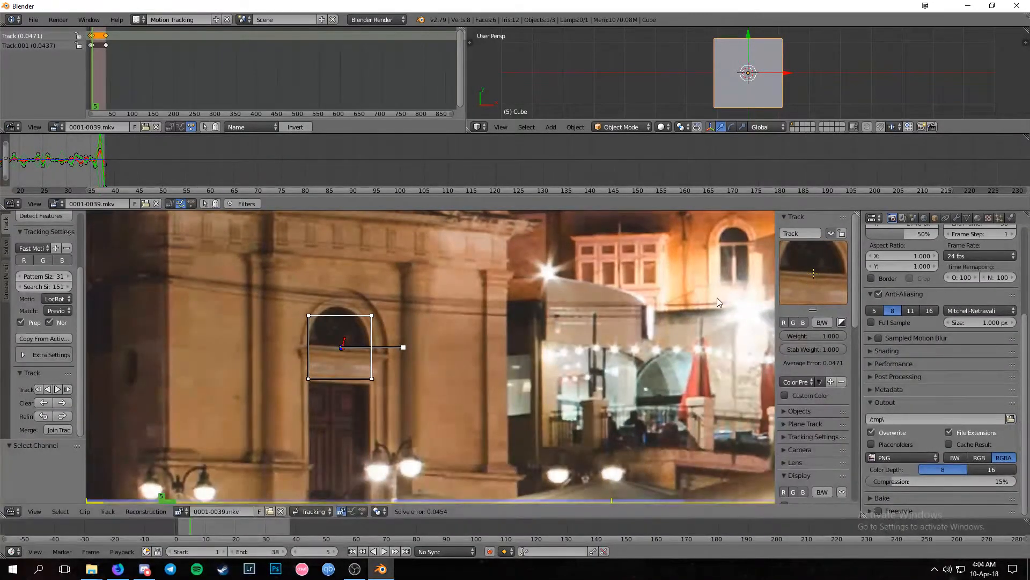
pyautogui.scroll(-9, 311, 310)
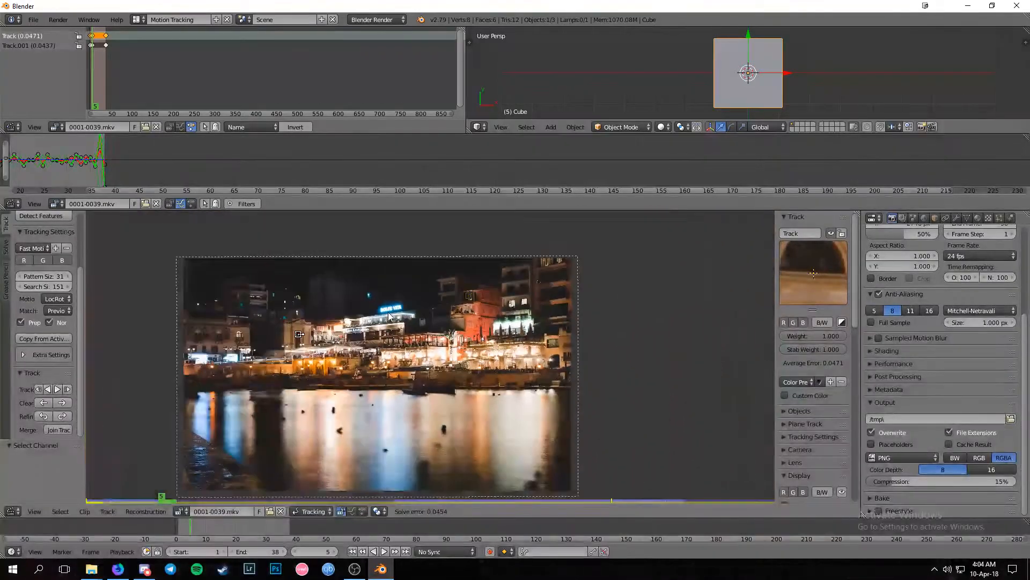
pyautogui.moveTo(310, 309); pyautogui.dragTo(416, 264, button='middle')
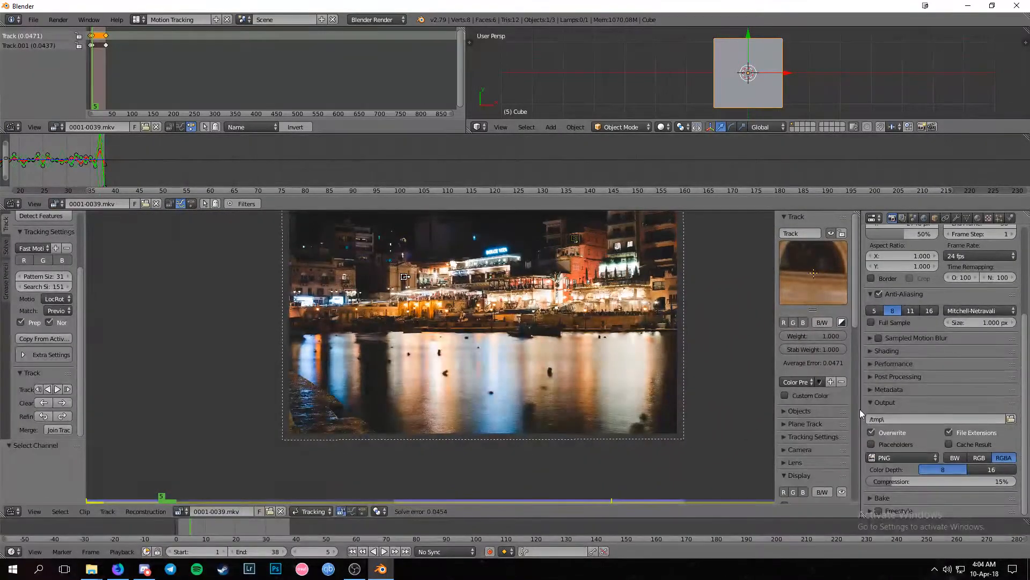
# - Disable Anti-Aliasing for the render and set the output folder to Documents
pyautogui.click(880, 295)
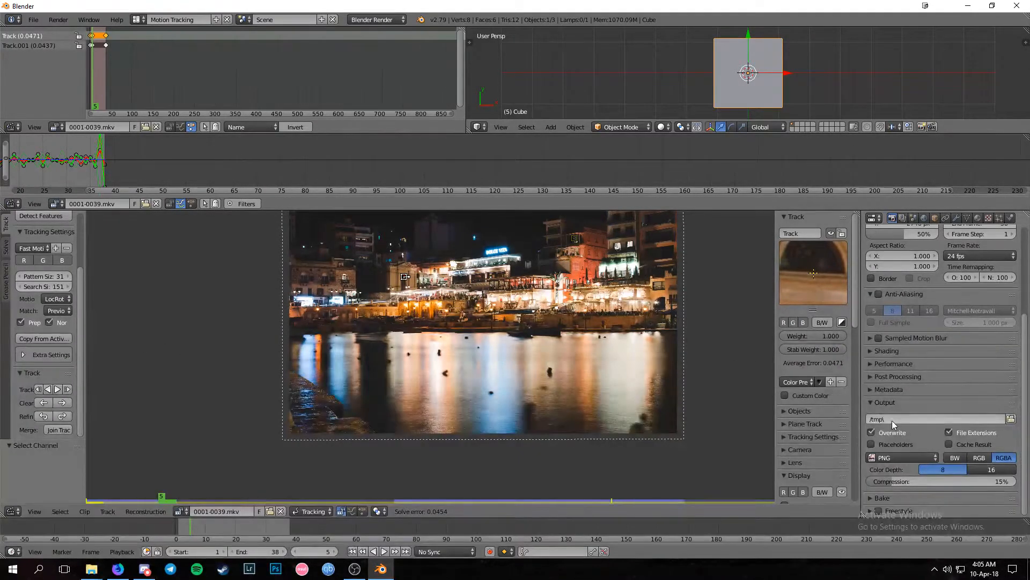
pyautogui.click(1011, 419)
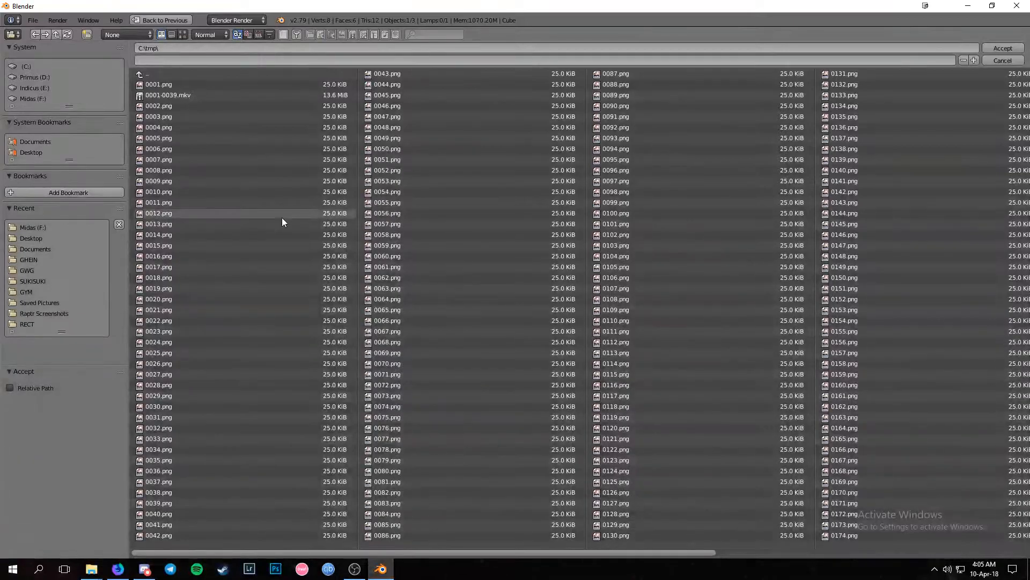
pyautogui.click(35, 142)
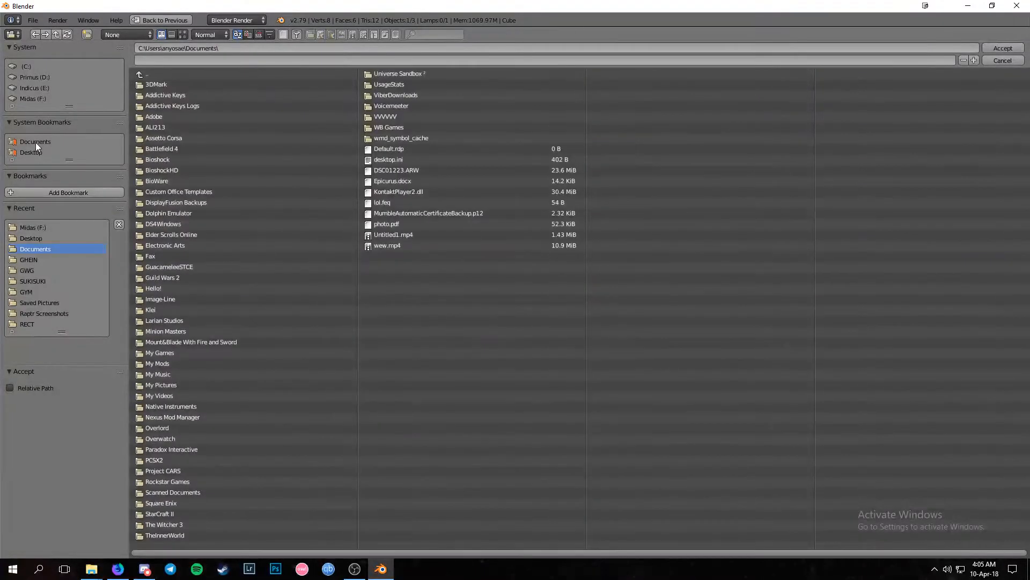
pyautogui.click(990, 47)
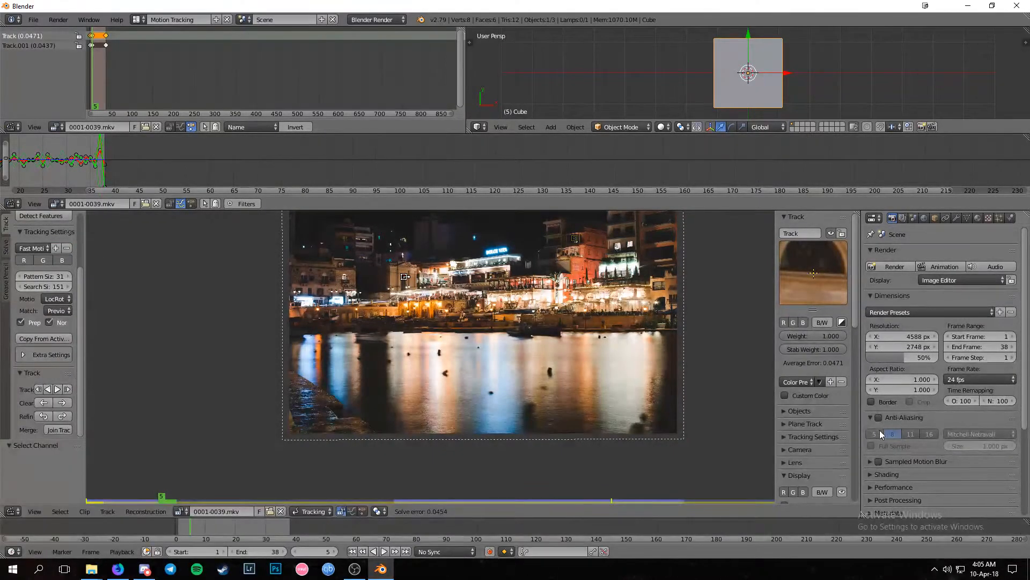
# - Set the render resolution scale to 100%
pyautogui.scroll(-4, 880, 423)
pyautogui.scroll(3, 925, 326)
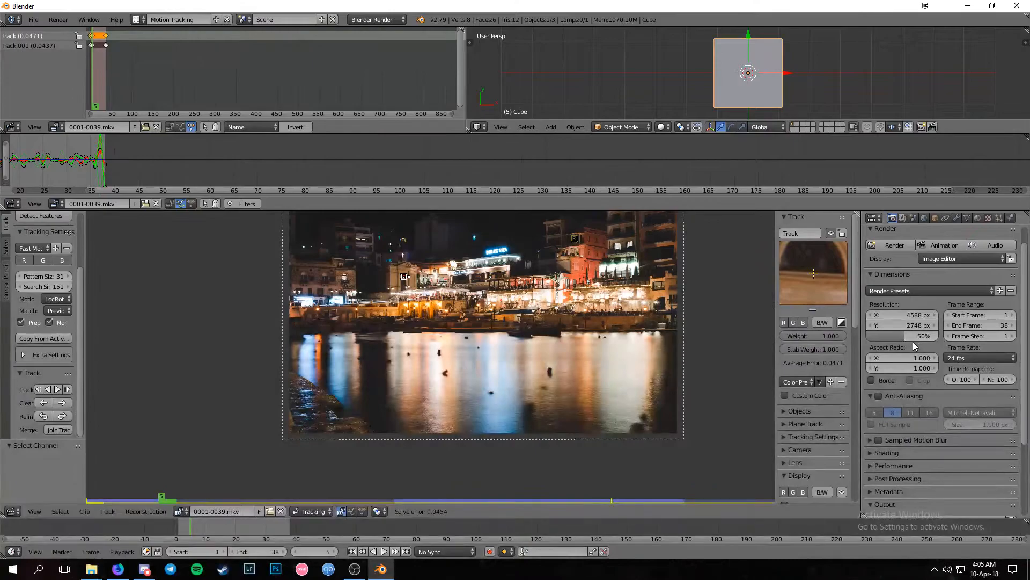
pyautogui.moveTo(910, 337); pyautogui.dragTo(946, 338)
pyautogui.scroll(-4, 911, 451)
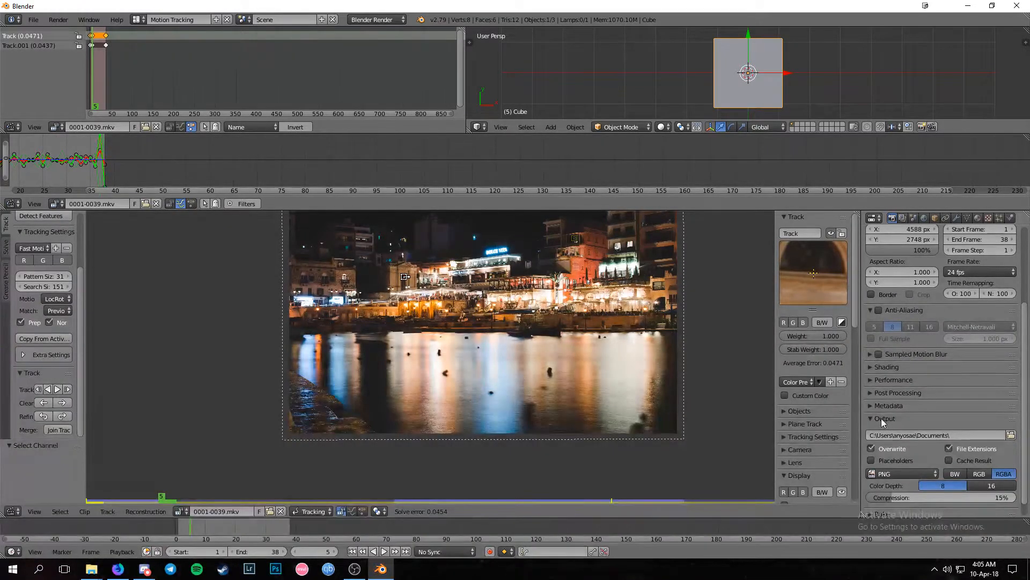
# - Set the render output file format to FFmpeg video
pyautogui.scroll(-1, 881, 417)
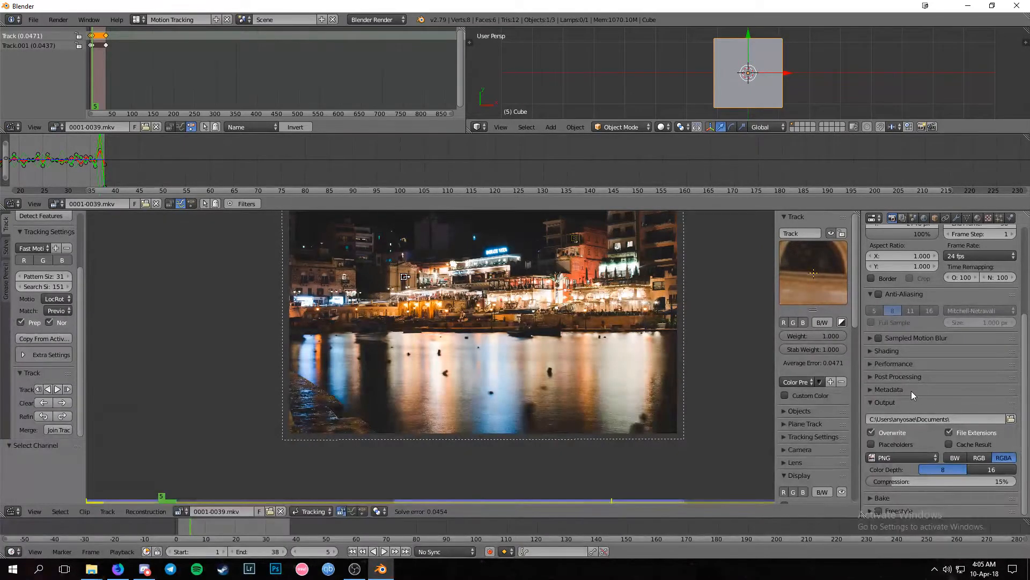
pyautogui.click(896, 458)
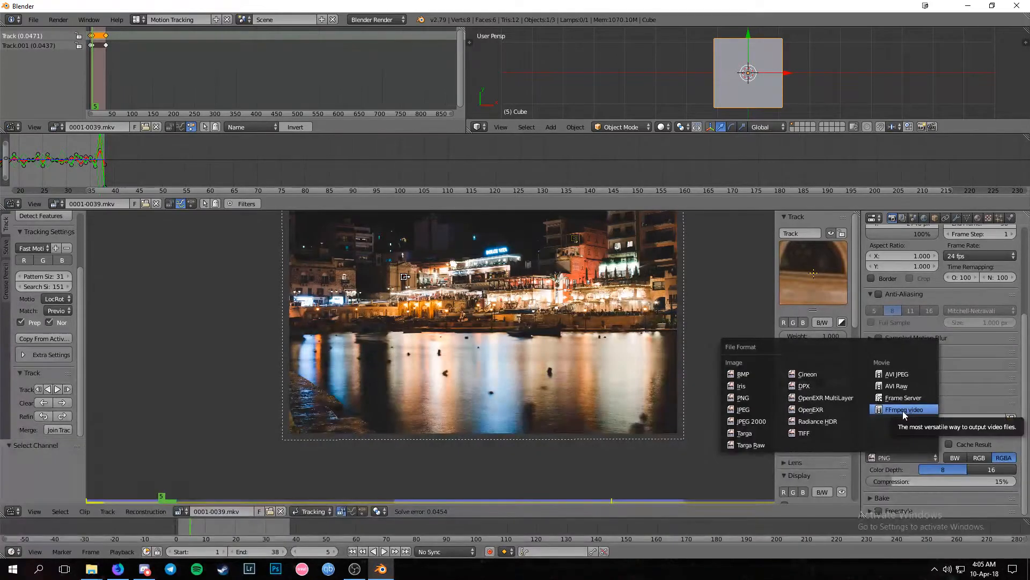
pyautogui.click(904, 410)
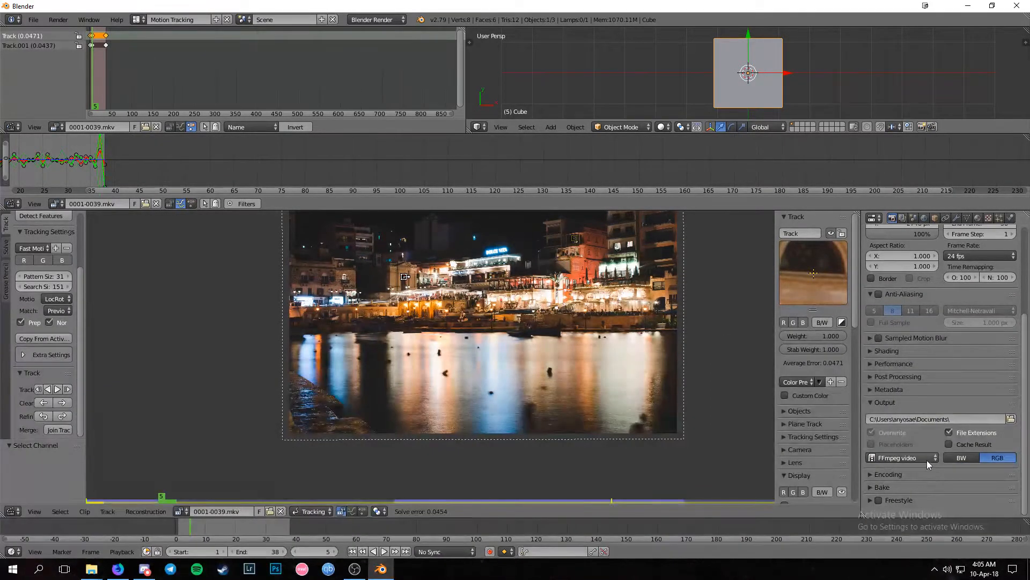
# - Expand the encoding settings and set the container to MPEG-4
pyautogui.click(869, 472)
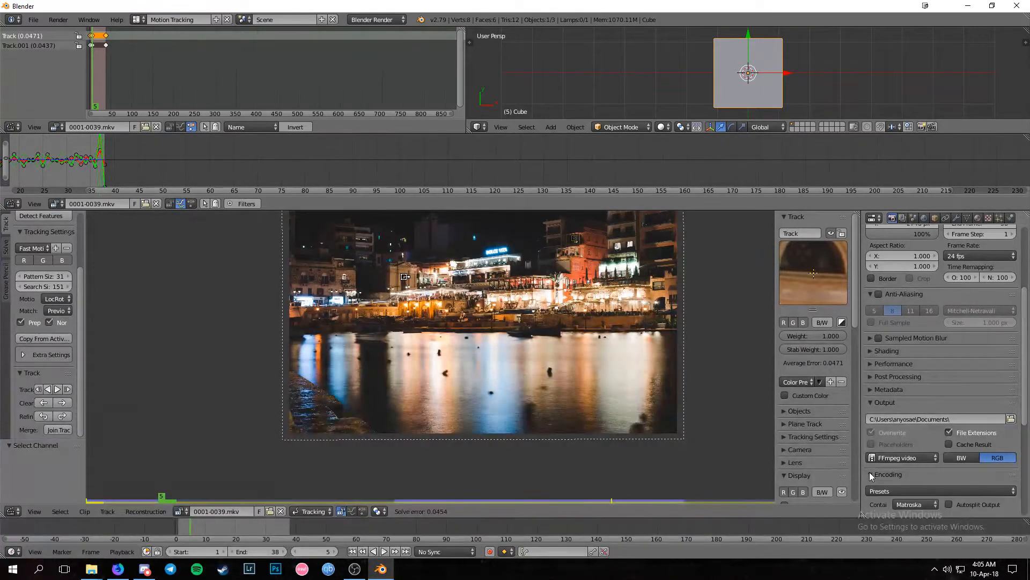
pyautogui.scroll(-5, 954, 446)
pyautogui.click(929, 378)
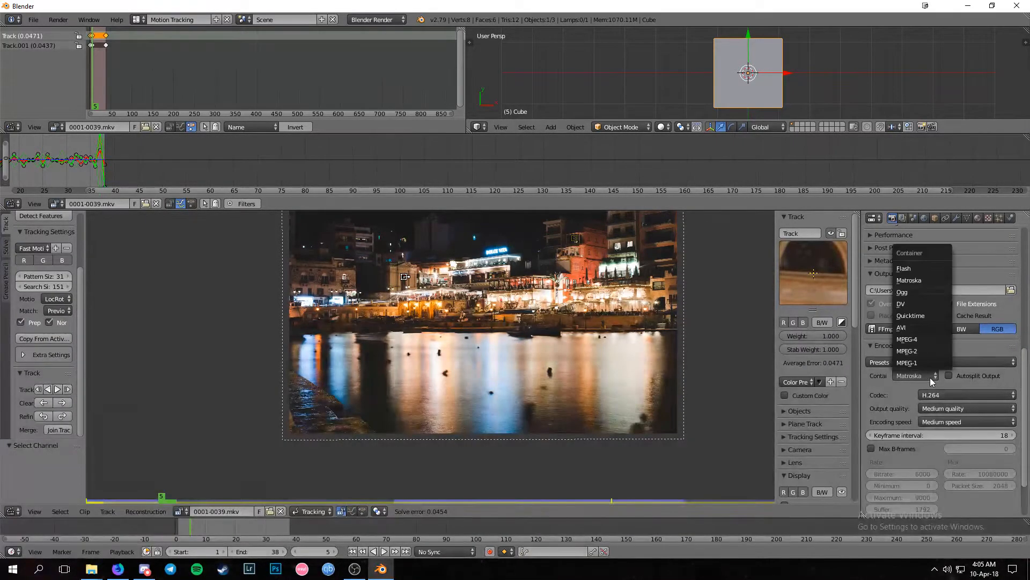
pyautogui.click(930, 340)
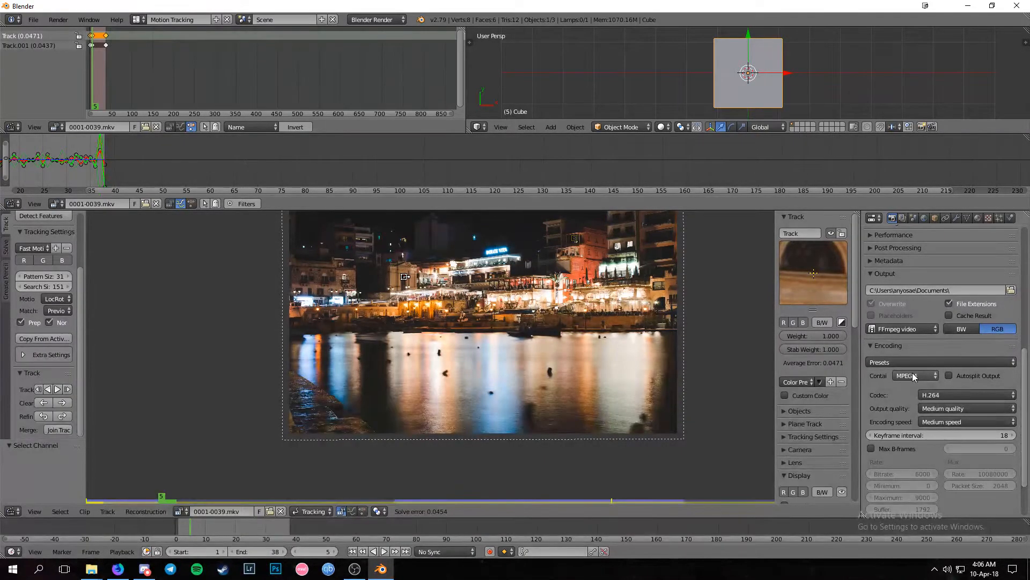
pyautogui.click(893, 375)
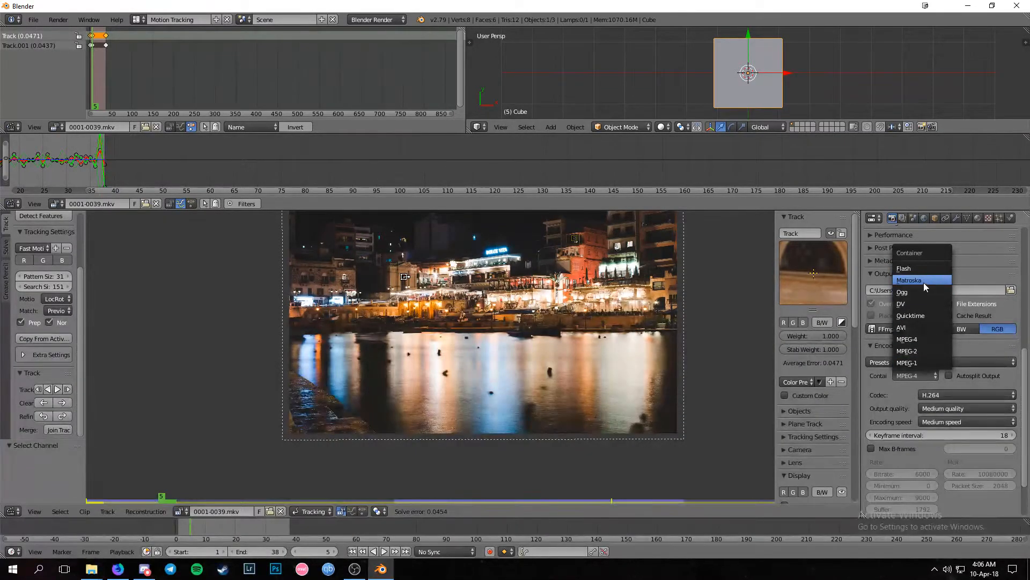
pyautogui.click(920, 344)
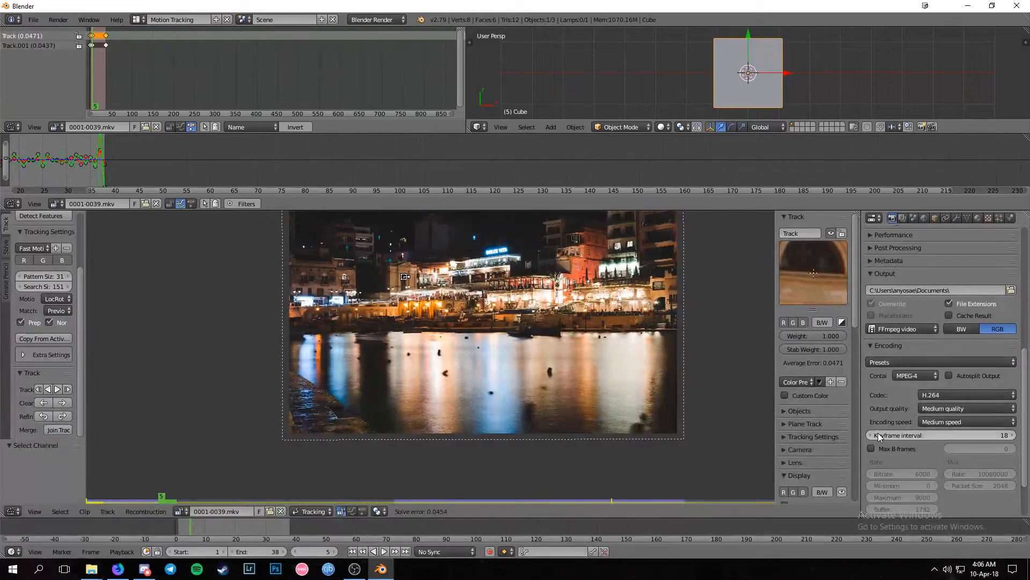
pyautogui.scroll(5, 880, 429)
pyautogui.scroll(6, 887, 416)
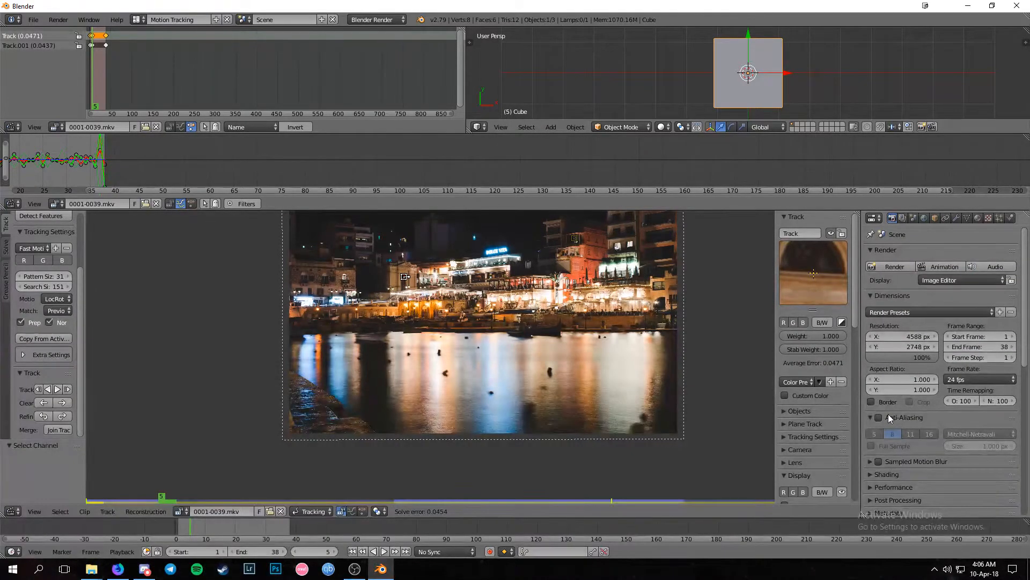
pyautogui.scroll(-13, 912, 403)
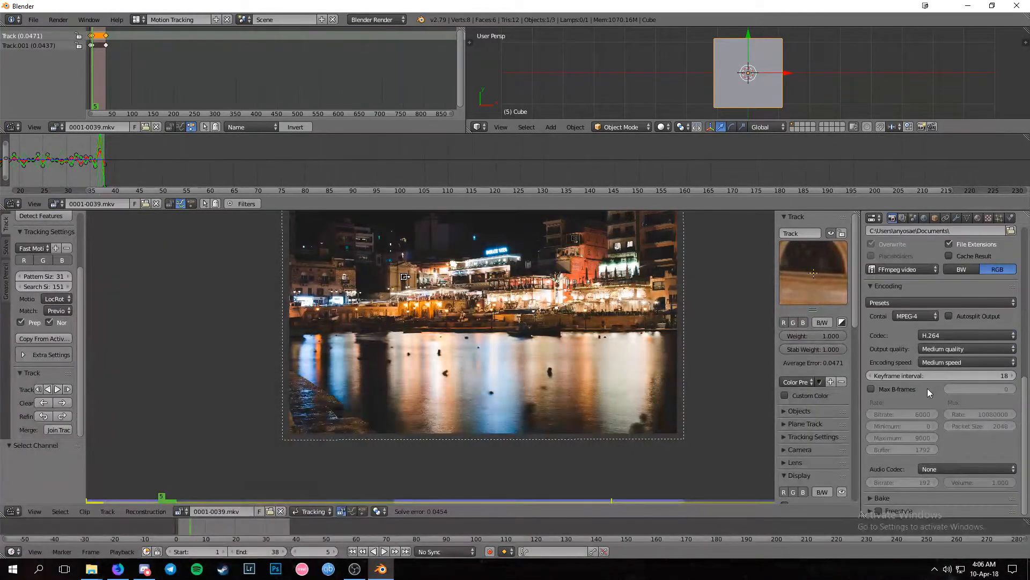
# - Change the clip editor area to the Node Editor, show the compositing nodes and enable Use Nodes
pyautogui.click(12, 513)
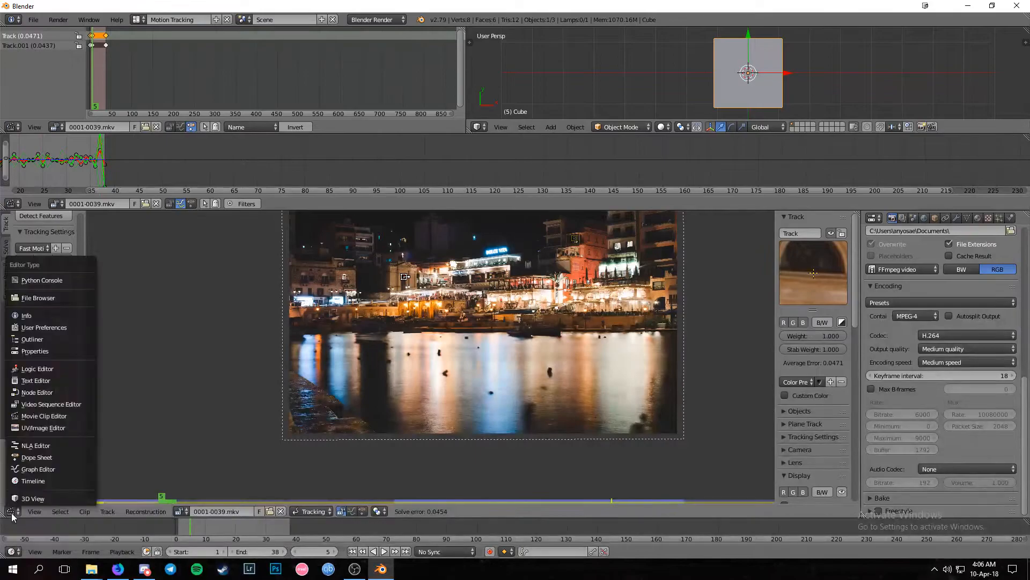
pyautogui.click(59, 391)
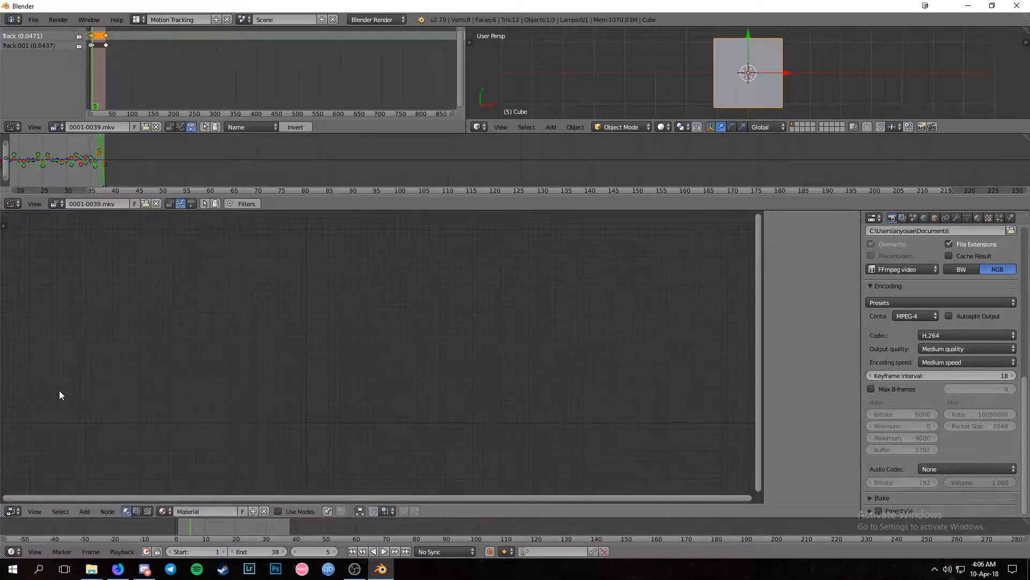
pyautogui.click(138, 511)
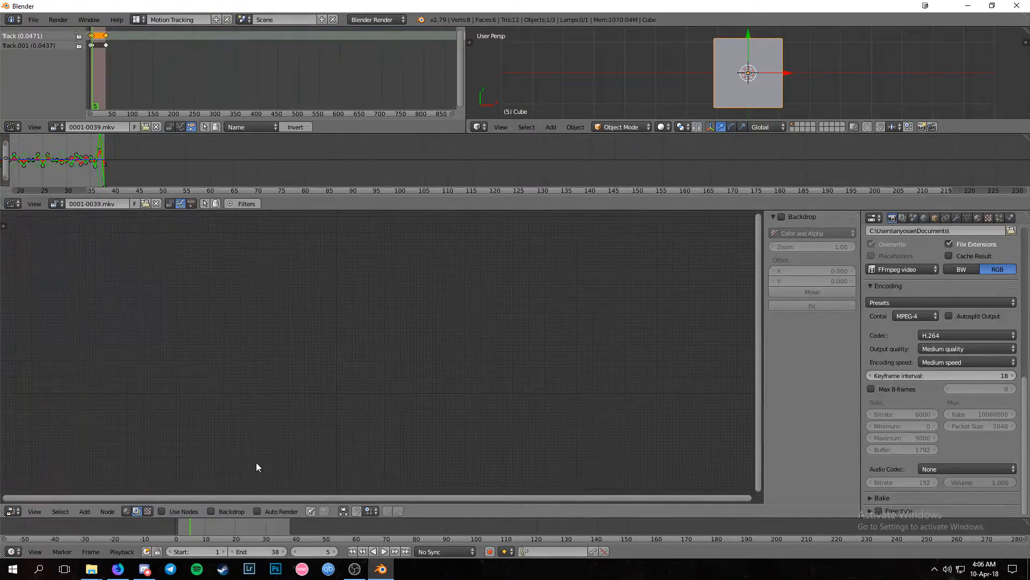
pyautogui.click(162, 510)
# - Delete the Render Layers node from the compositing tree
pyautogui.scroll(5, 349, 402)
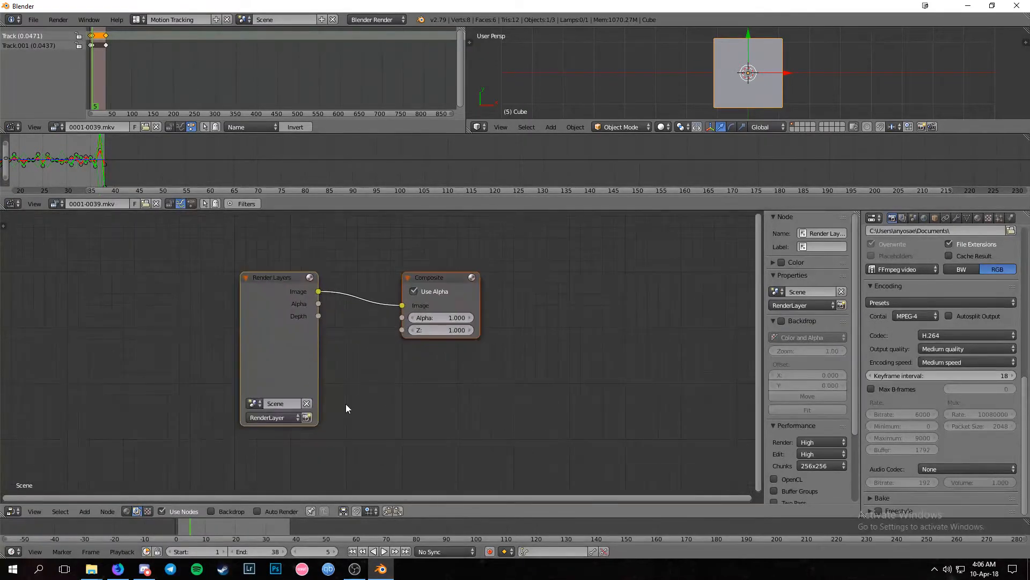
pyautogui.scroll(1, 345, 408)
pyautogui.click(232, 357)
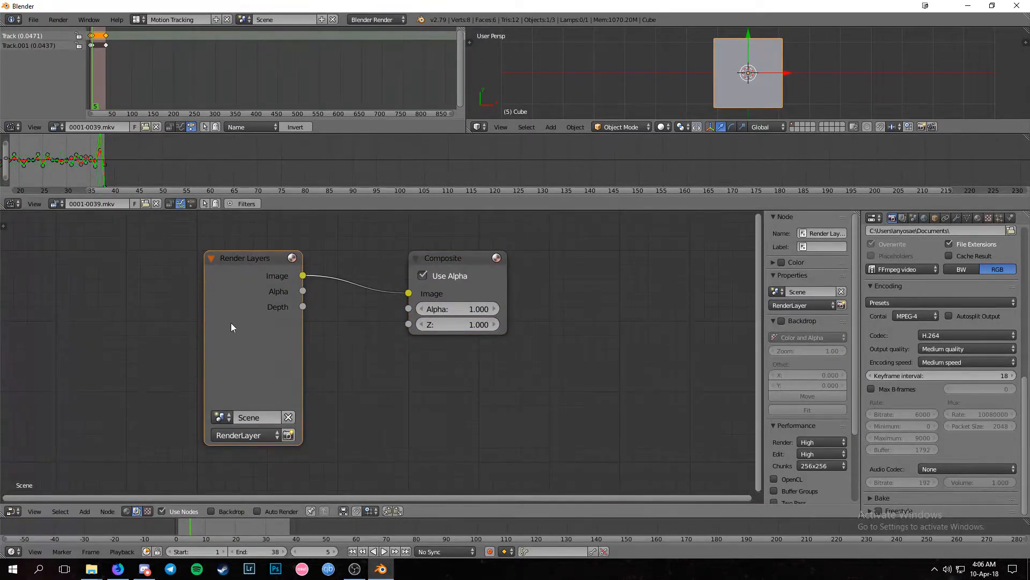
pyautogui.press('x')
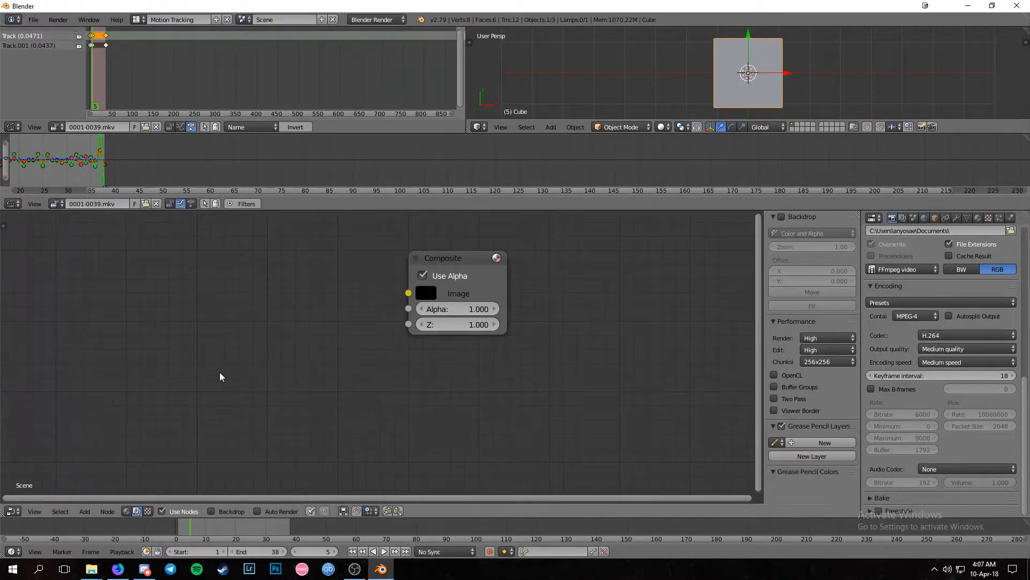
# - Add a Movie Clip input node left of the Composite node and assign the clip 0001-0039.mkv to it
pyautogui.hotkey('shift', 'a')
pyautogui.moveTo(219, 392)
pyautogui.hotkey('shift', 'a')
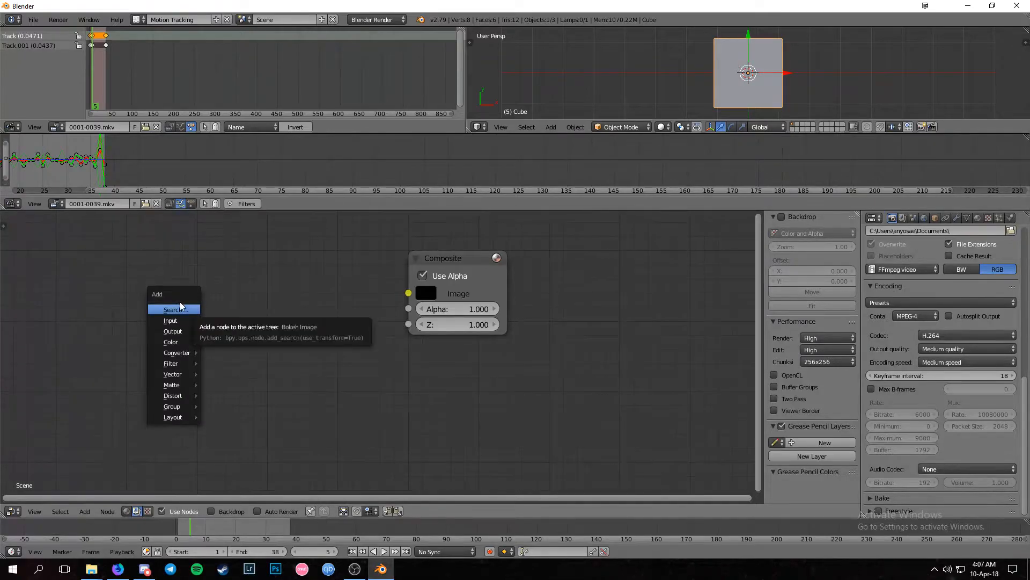
pyautogui.moveTo(172, 320)
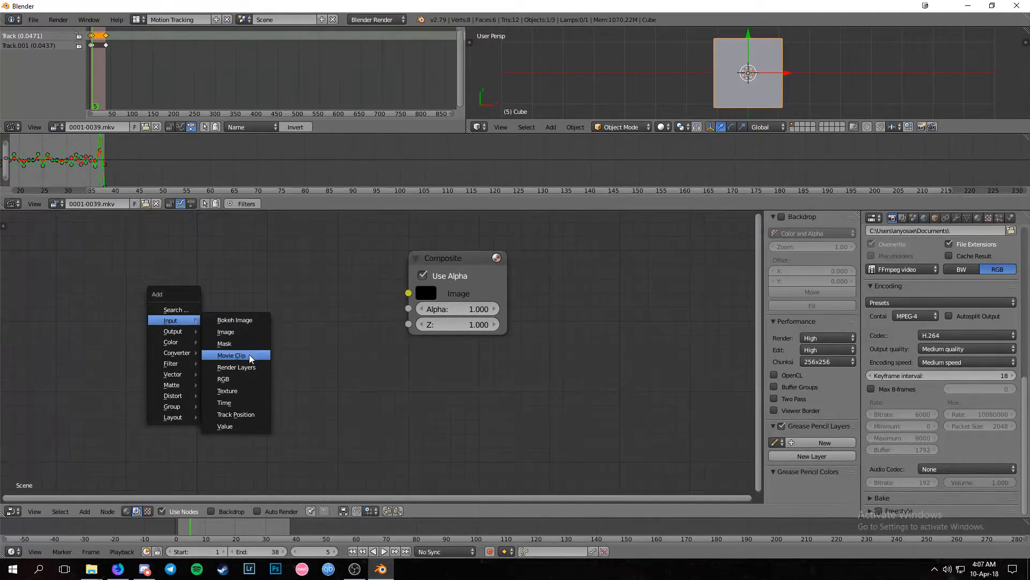
pyautogui.click(231, 355)
pyautogui.click(125, 232)
pyautogui.click(141, 443)
pyautogui.click(172, 296)
# - Move the Composite node farther right and add a Stabilize 2D node between it and the Movie Clip node
pyautogui.moveTo(463, 256); pyautogui.dragTo(606, 267)
pyautogui.hotkey('shift', 'a')
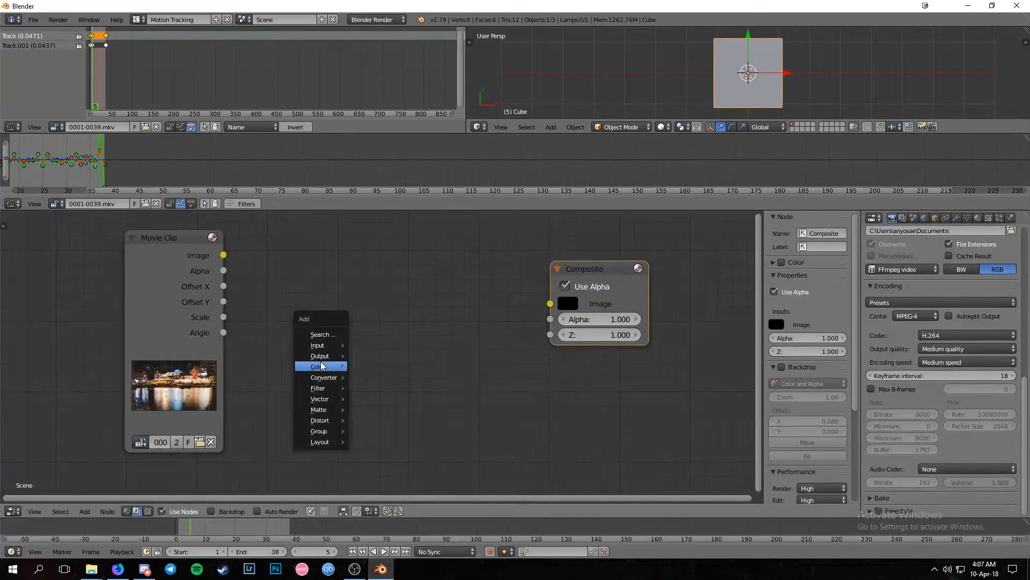
pyautogui.click(324, 334)
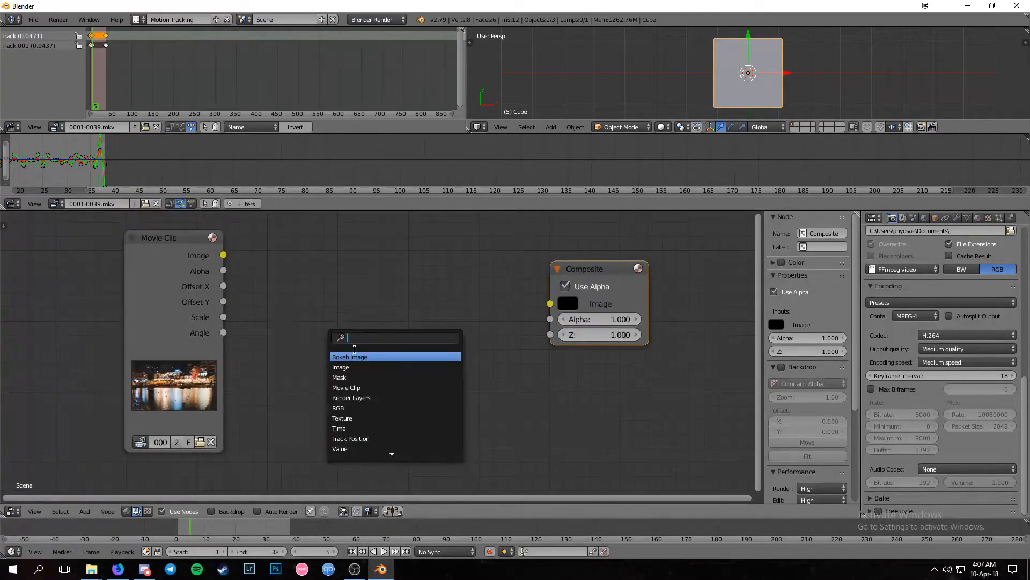
pyautogui.write('2D')
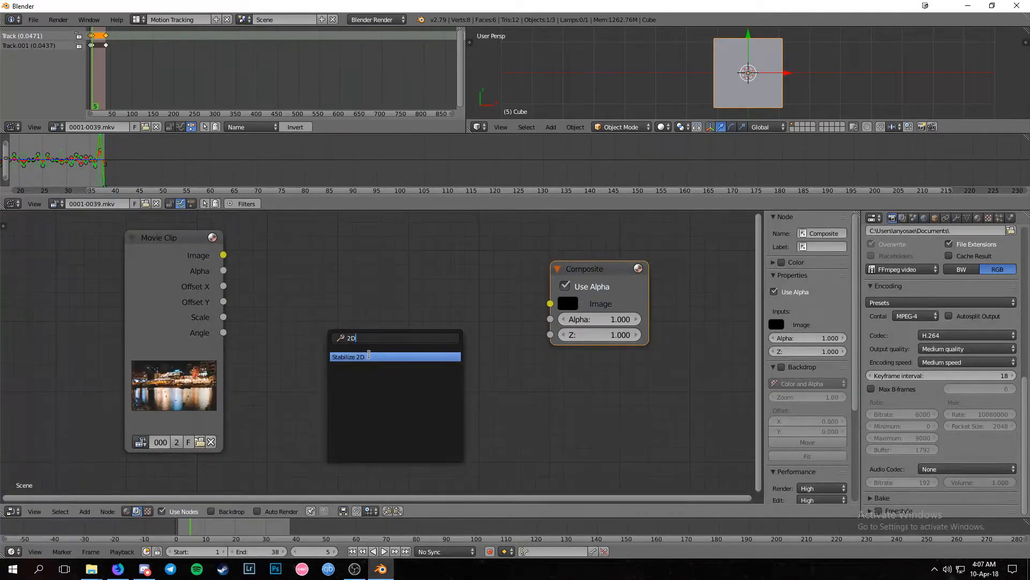
pyautogui.click(368, 357)
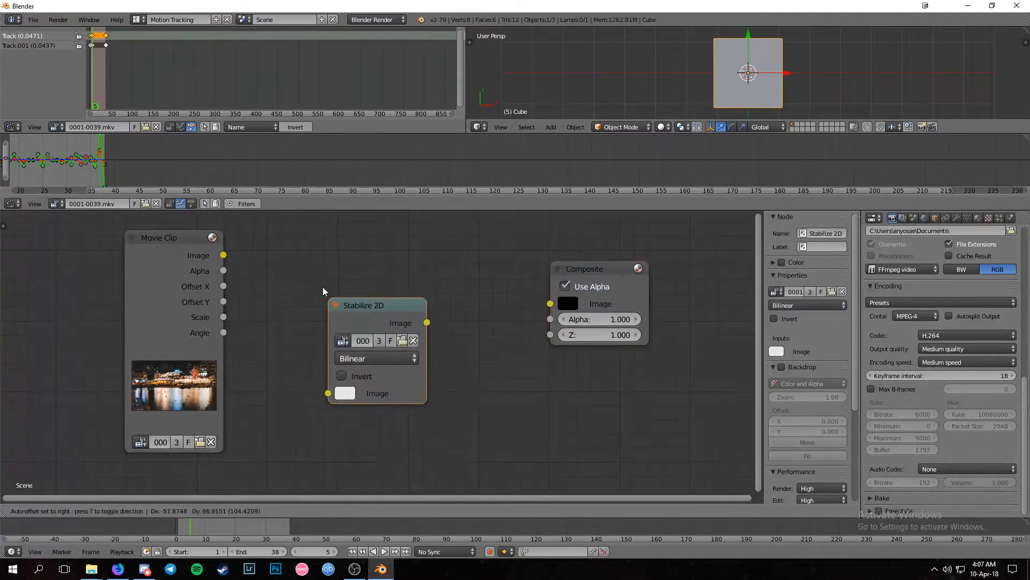
# - Move the Composite node down and add a Viewer node above it
pyautogui.moveTo(597, 267); pyautogui.dragTo(583, 378)
pyautogui.hotkey('shift', 'a')
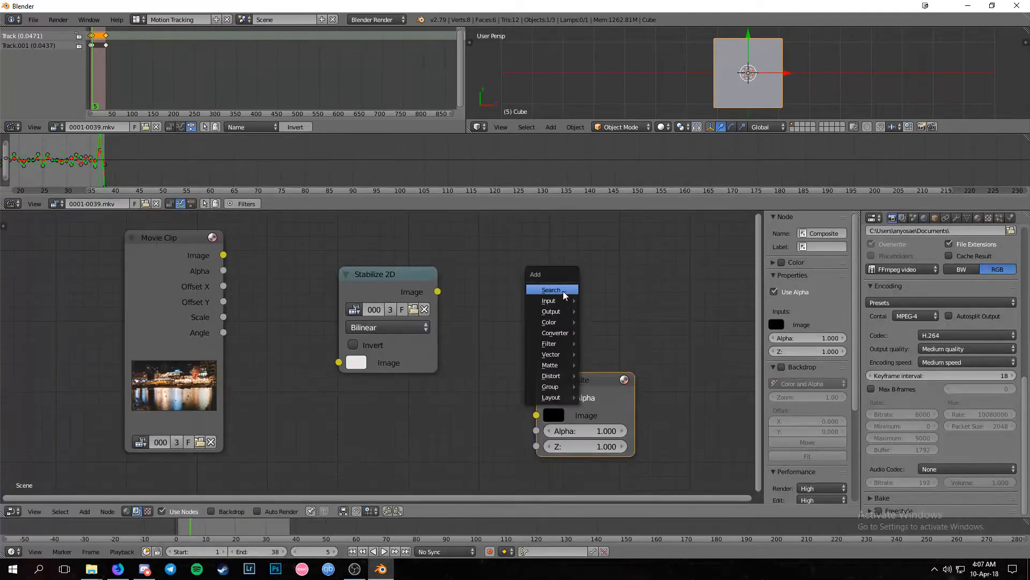
pyautogui.click(563, 291)
pyautogui.write('vi')
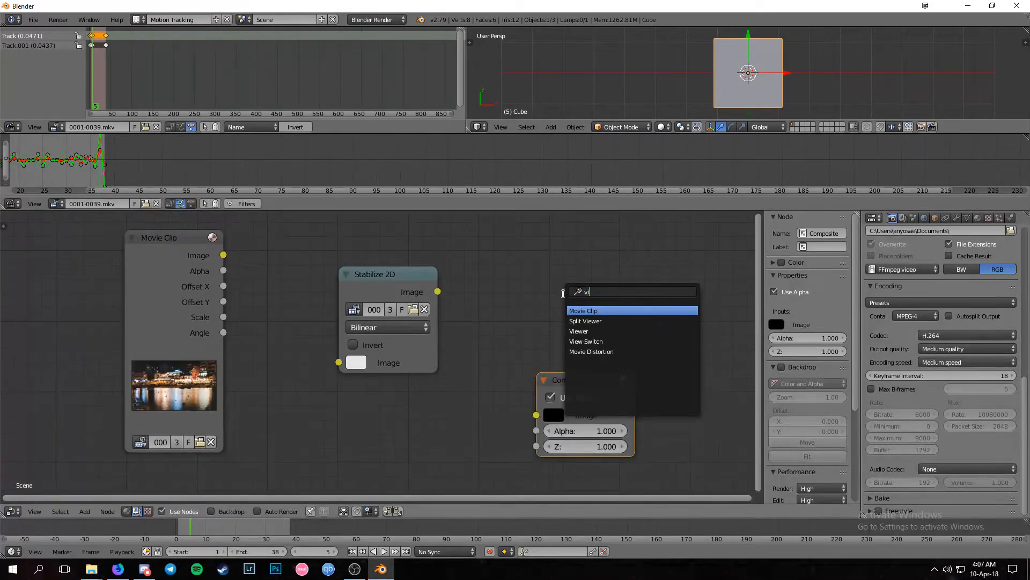
pyautogui.click(590, 328)
pyautogui.click(539, 231)
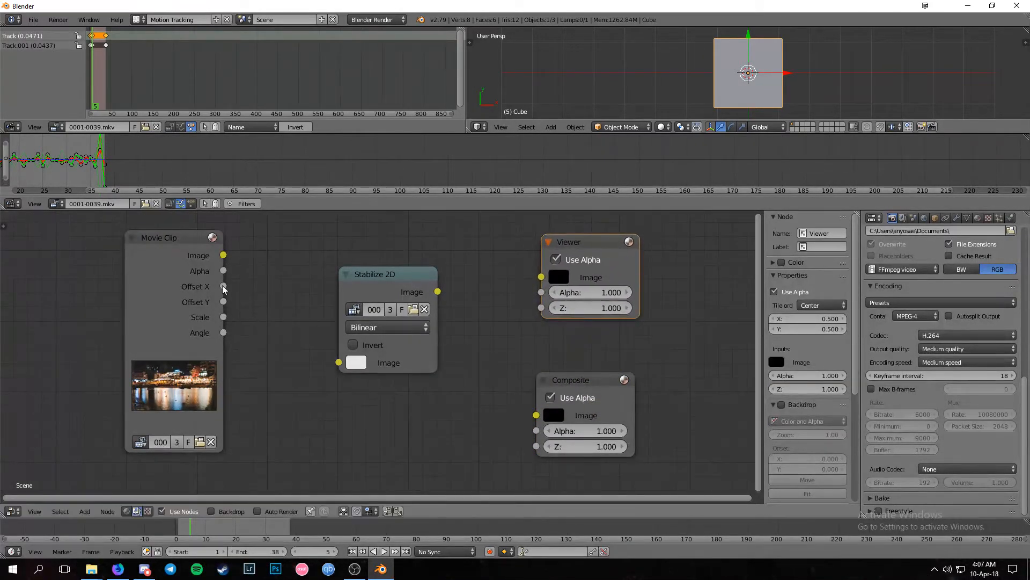
# - Link the Movie Clip image into Stabilize 2D, assign the clip 0001-0039.mkv there, and connect its image output to Composite and Viewer
pyautogui.click(185, 267)
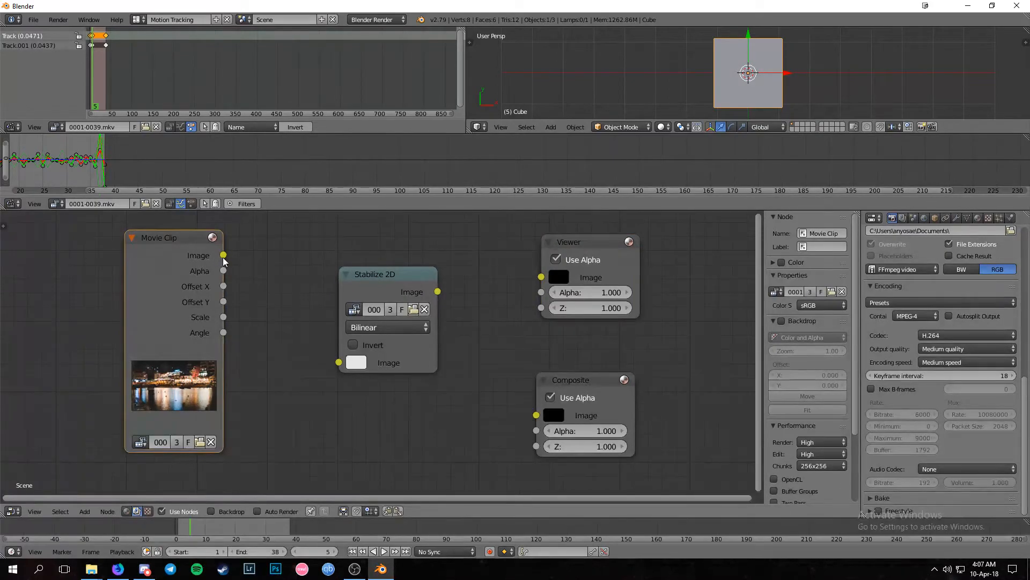
pyautogui.moveTo(223, 258); pyautogui.dragTo(344, 362)
pyautogui.click(355, 310)
pyautogui.click(363, 325)
pyautogui.moveTo(438, 292); pyautogui.dragTo(536, 410)
pyautogui.moveTo(438, 291); pyautogui.dragTo(541, 278)
pyautogui.scroll(-4, 511, 395)
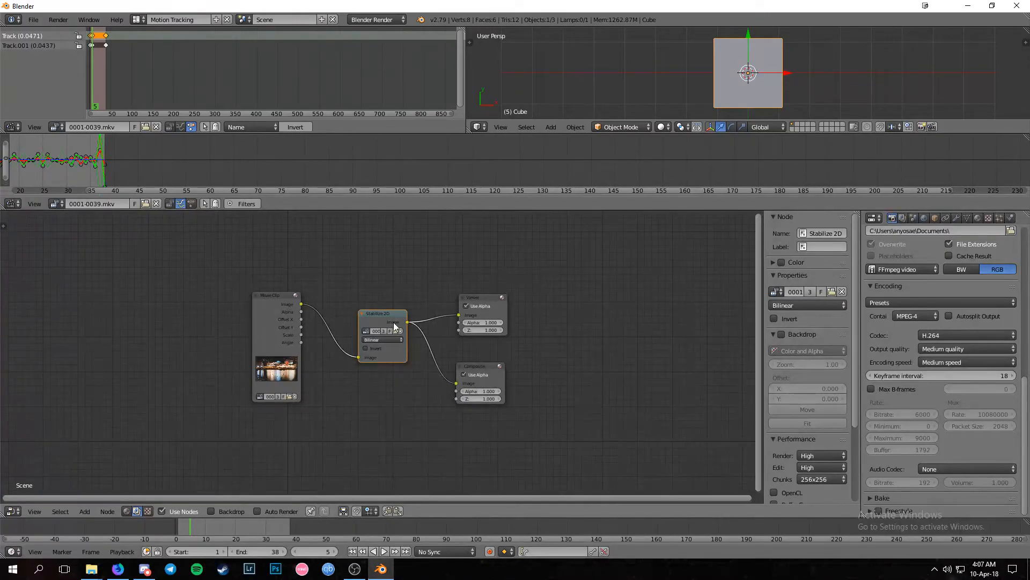
pyautogui.scroll(2, 392, 338)
pyautogui.scroll(1, 515, 397)
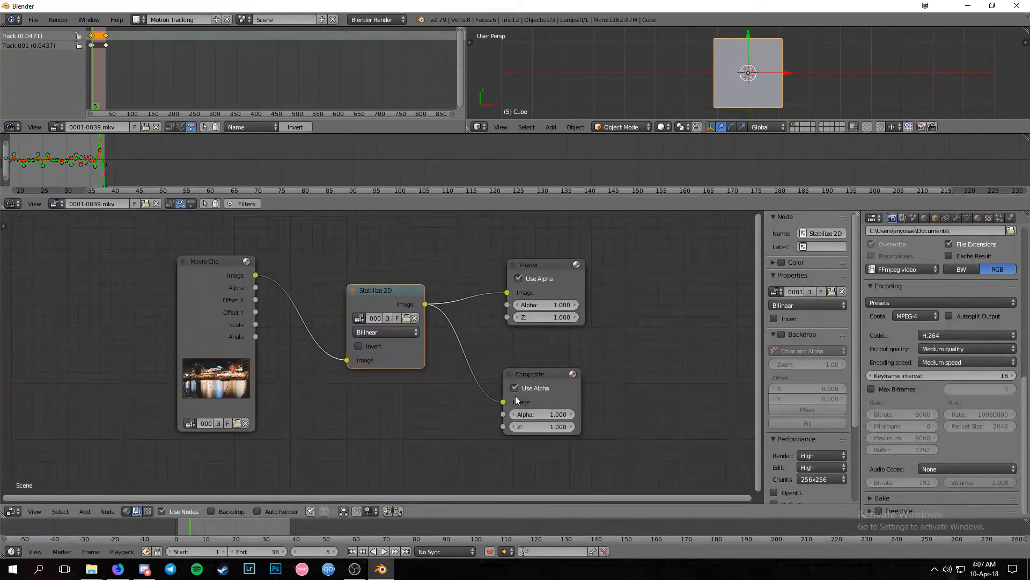
pyautogui.scroll(1, 550, 393)
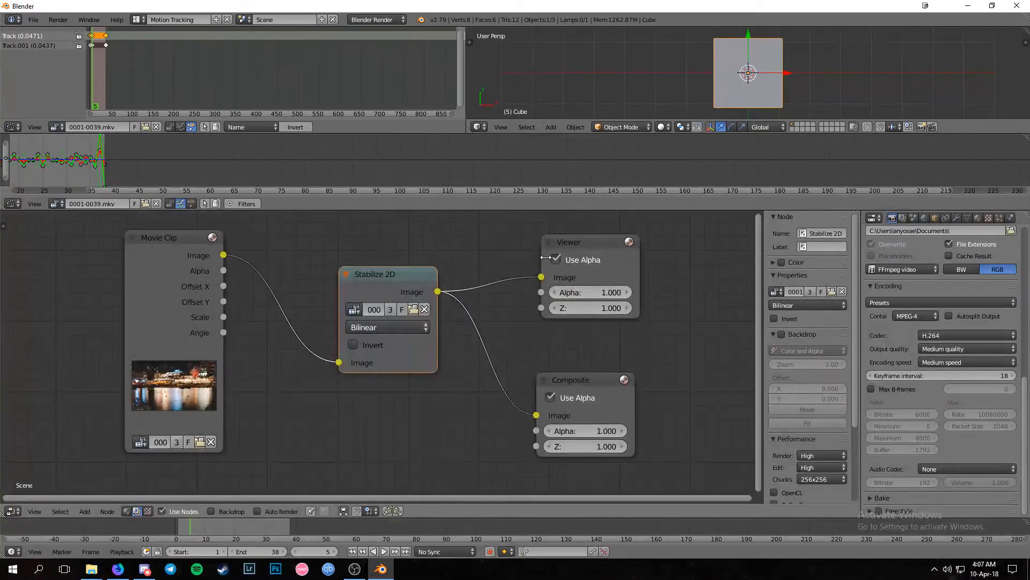
# - Start rendering the stabilized footage as an animation
pyautogui.scroll(12, 918, 306)
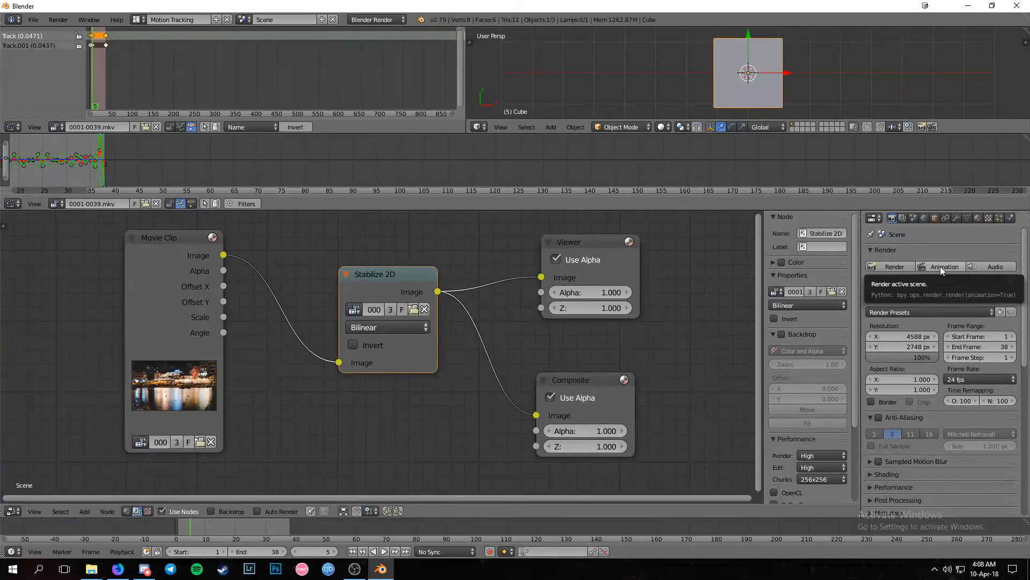
pyautogui.click(940, 266)
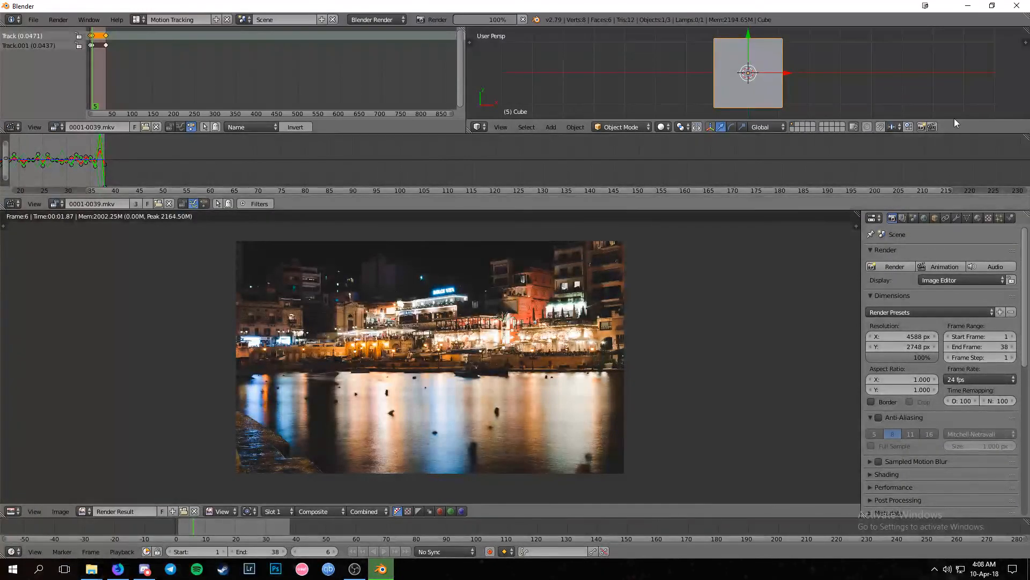
# - Close the program during the render and agree to quit without saving the changes
pyautogui.click(1018, 7)
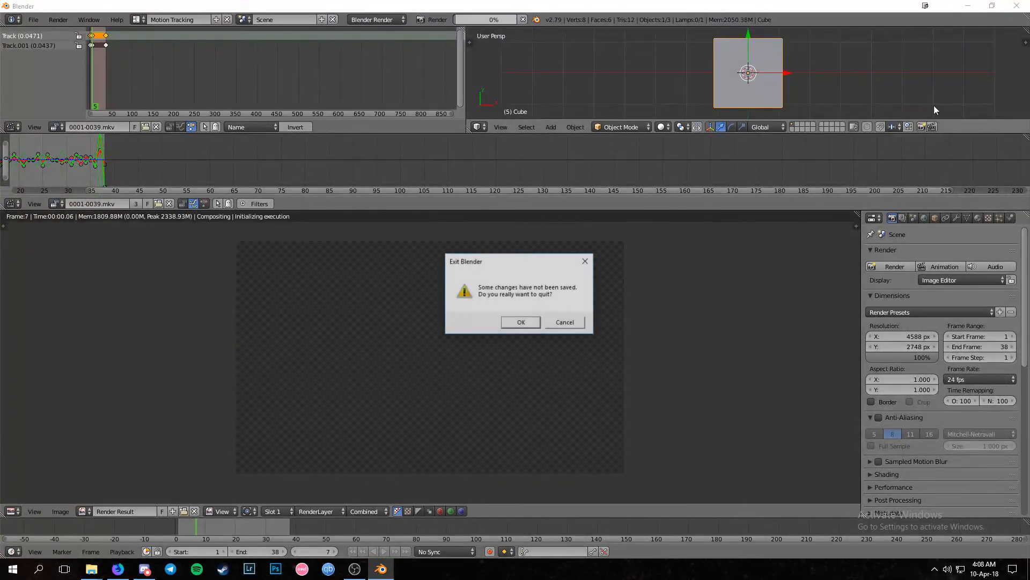
pyautogui.click(521, 323)
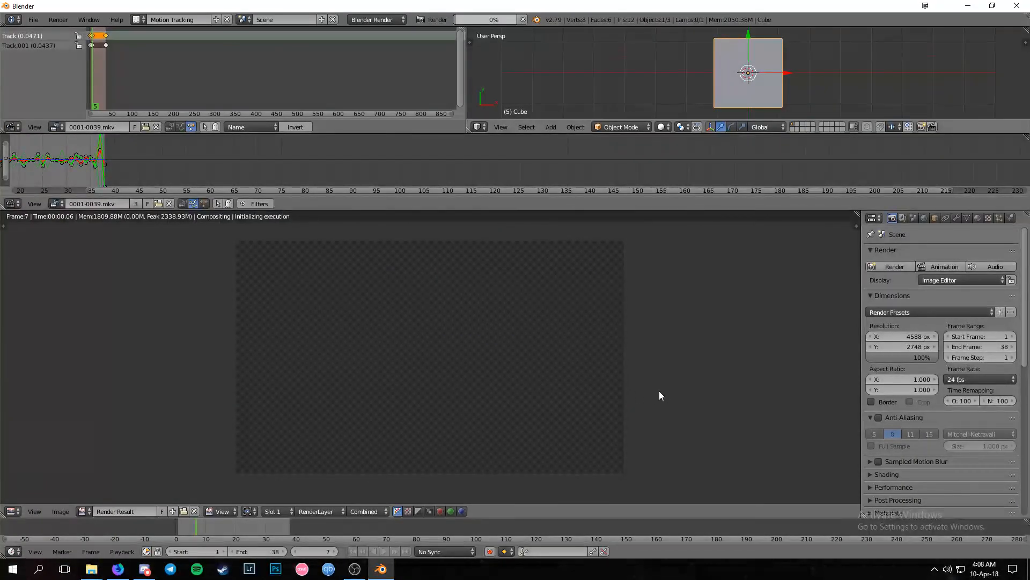
pyautogui.click(355, 568)
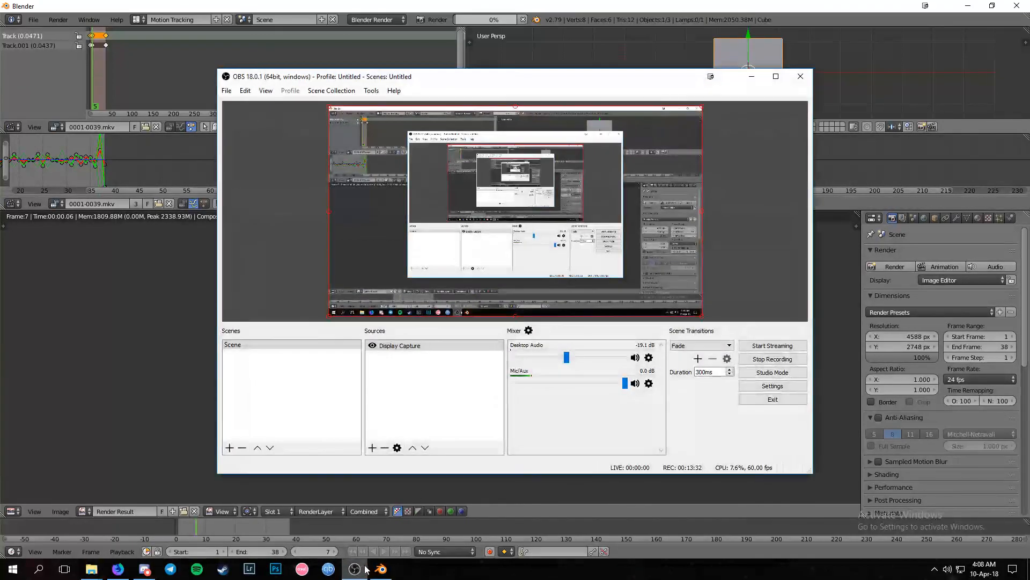